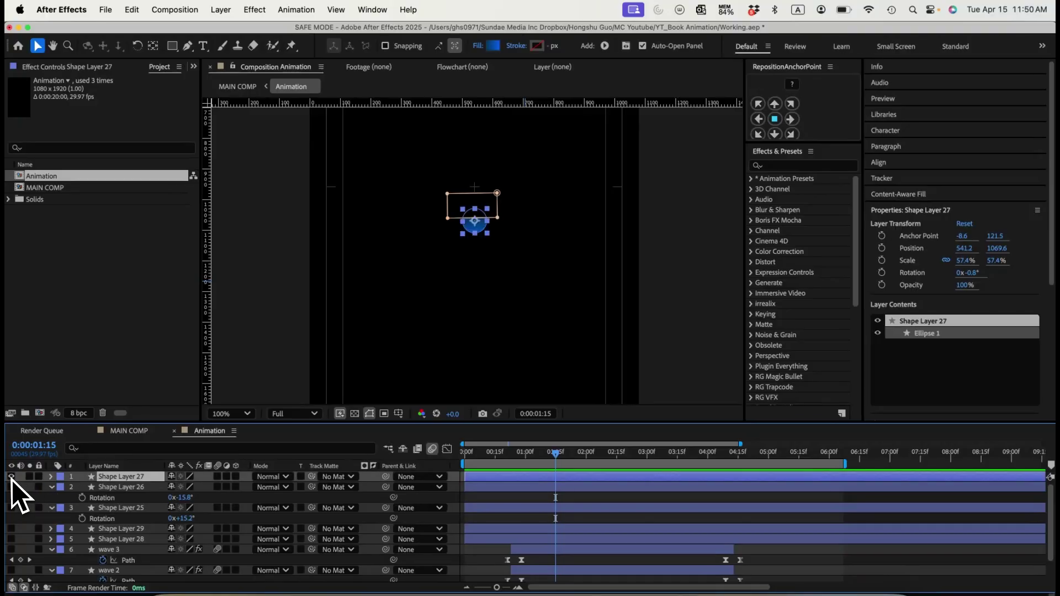
# - Make Shape Layers 26, 25, 29 and 28 visible so the covers and pages of the book show
pyautogui.click(481, 499)
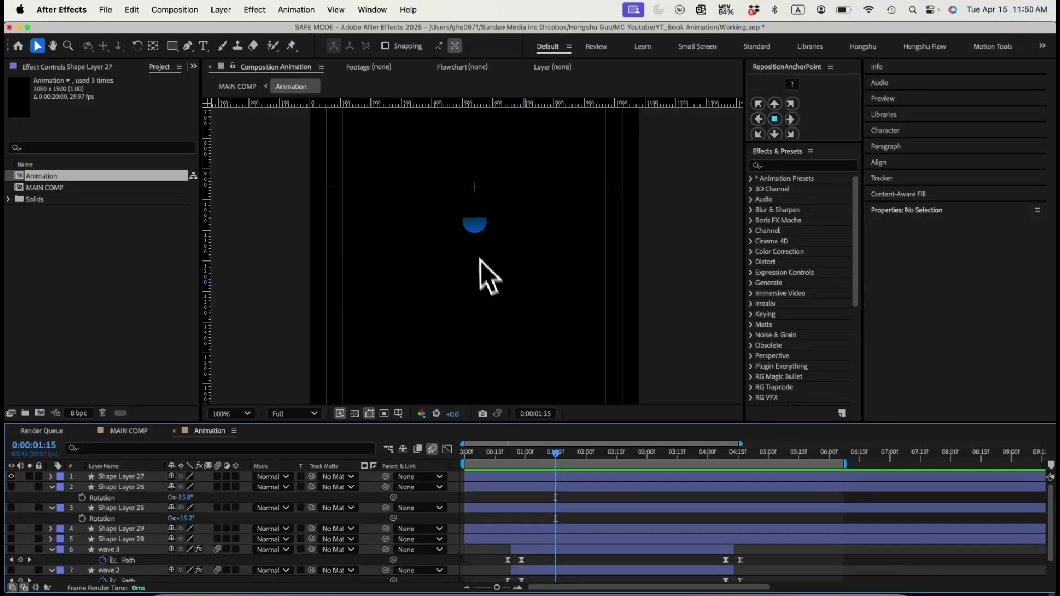
pyautogui.click(11, 487)
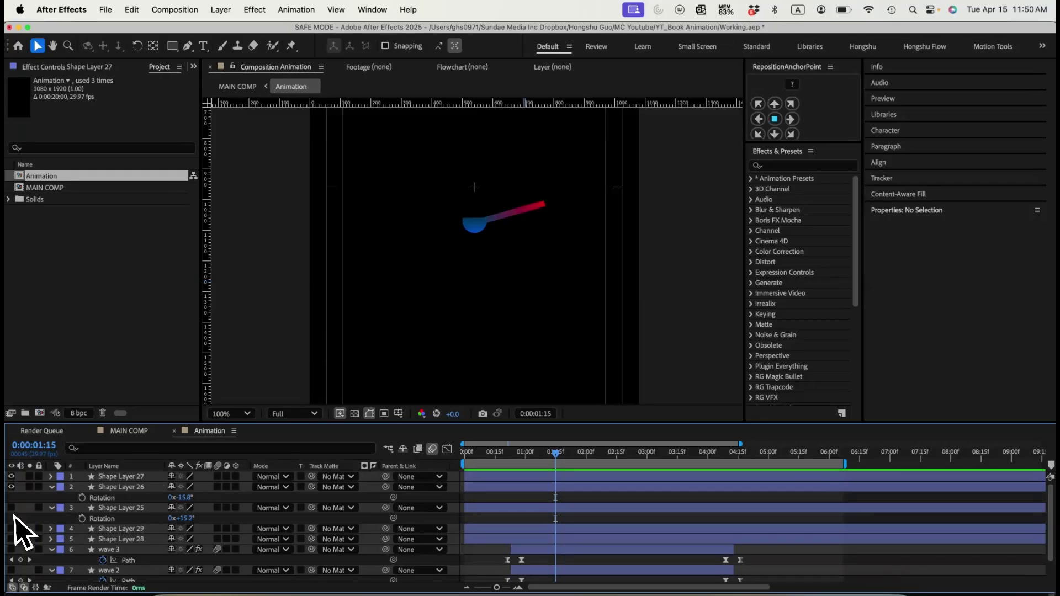
pyautogui.click(11, 508)
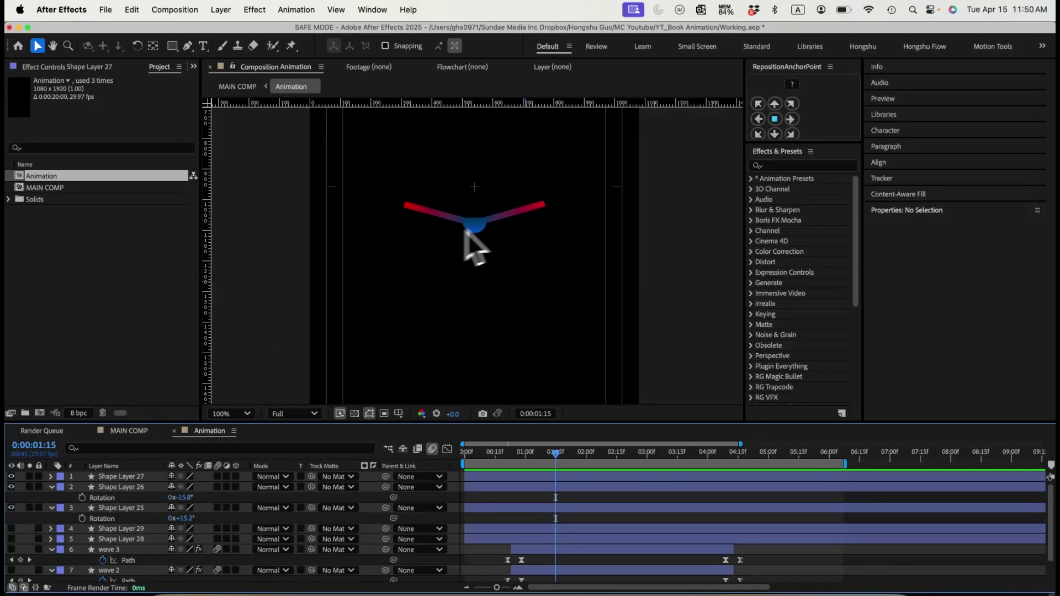
pyautogui.click(11, 528)
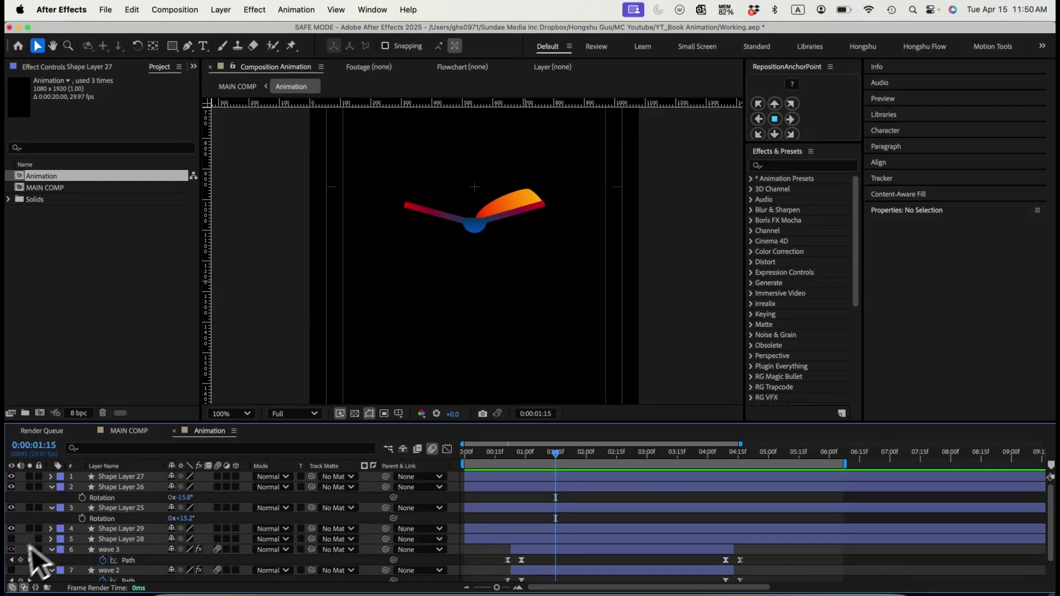
pyautogui.click(11, 538)
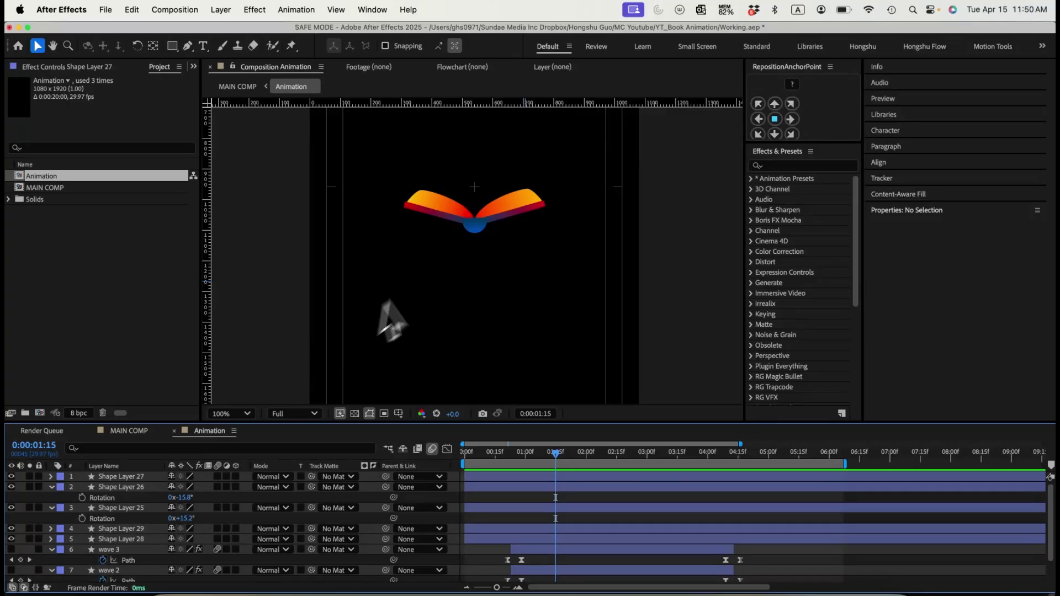
# - Parent Shape Layer 29 to Shape Layer 26 and Shape Layer 28 to Shape Layer 25, linking each page to its cover
pyautogui.click(130, 528)
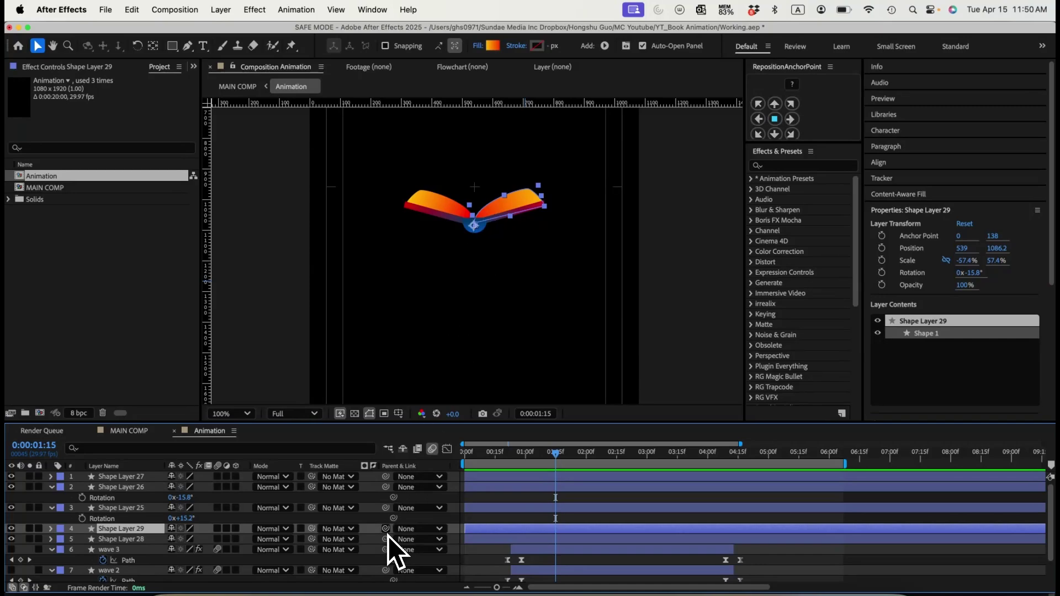
pyautogui.click(149, 488)
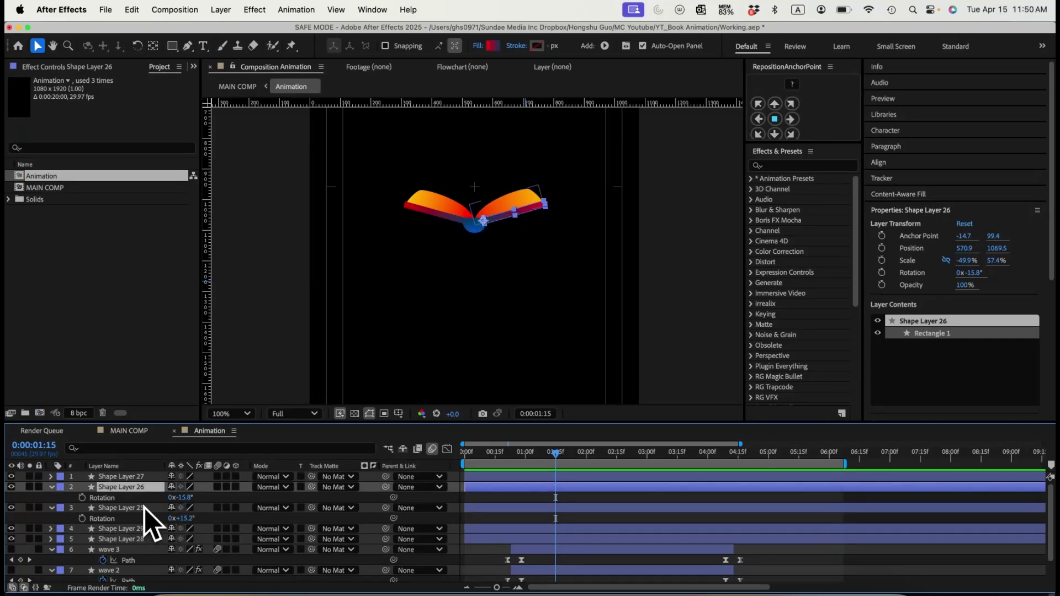
pyautogui.click(154, 529)
pyautogui.moveTo(385, 528); pyautogui.dragTo(134, 488)
pyautogui.click(139, 535)
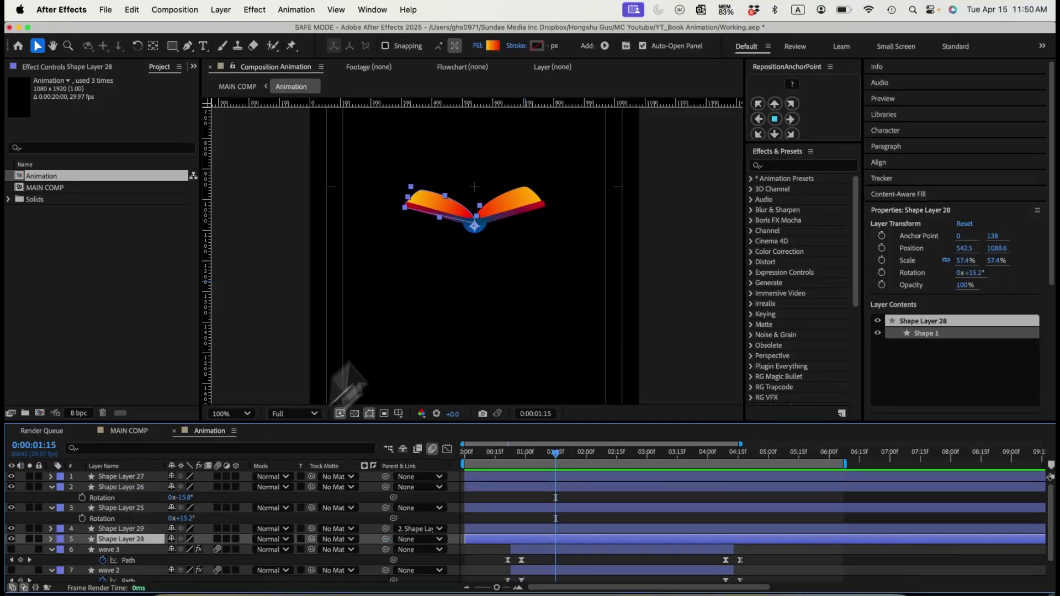
pyautogui.moveTo(386, 539); pyautogui.dragTo(129, 512)
pyautogui.click(130, 509)
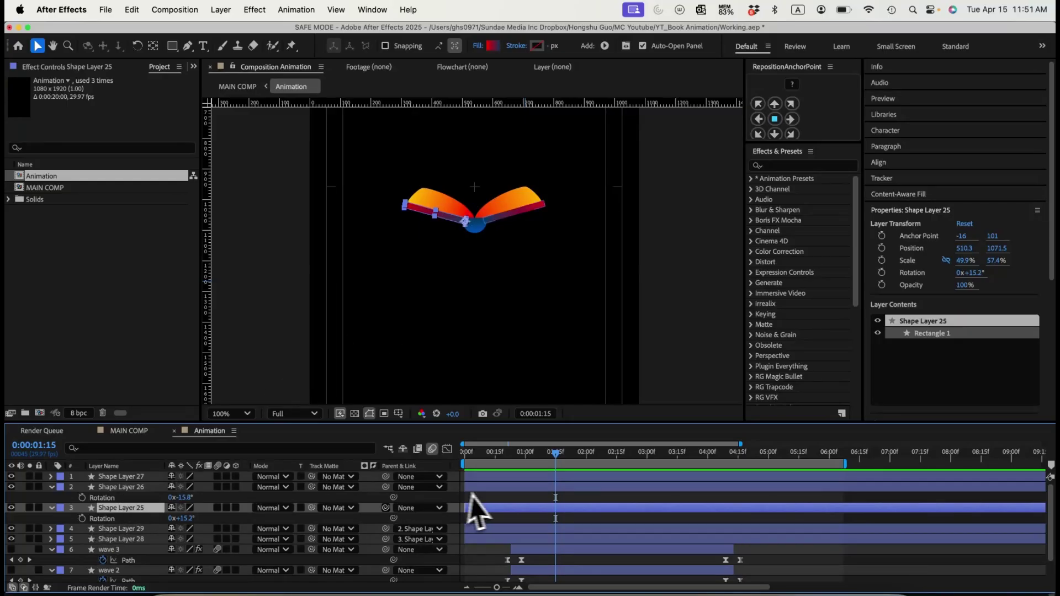
# - Try rotating Shape Layer 26 to test the parenting, and undo the rotation
pyautogui.click(185, 498)
pyautogui.moveTo(190, 498)
pyautogui.mouseDown()
pyautogui.moveTo(149, 498)
pyautogui.moveTo(237, 518)
pyautogui.moveTo(179, 497)
pyautogui.mouseUp()
pyautogui.press('super+z')
pyautogui.press('super+z')
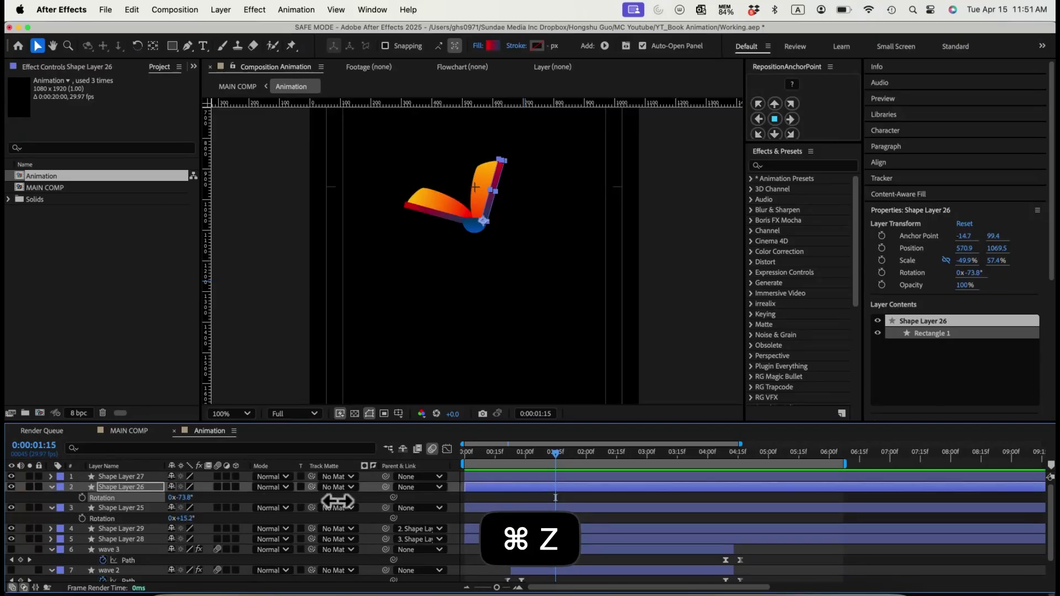
pyautogui.press('super+z')
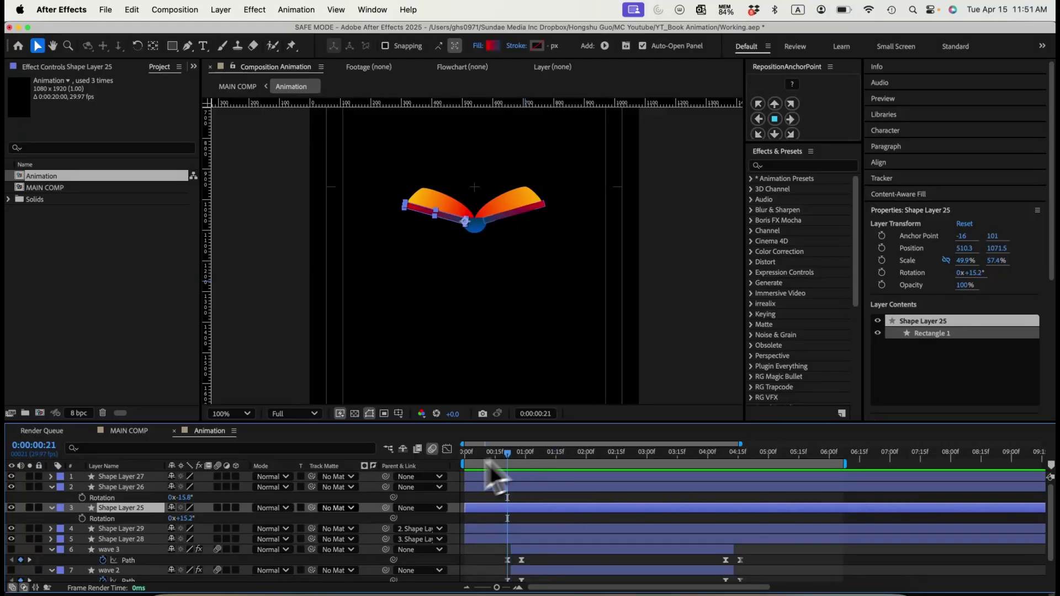
# - At 0:00:00:21, start Rotation keyframes with Shape Layer 26 at -84.8° and Shape Layer 25 at +85.2°
pyautogui.moveTo(82, 518); pyautogui.dragTo(81, 498)
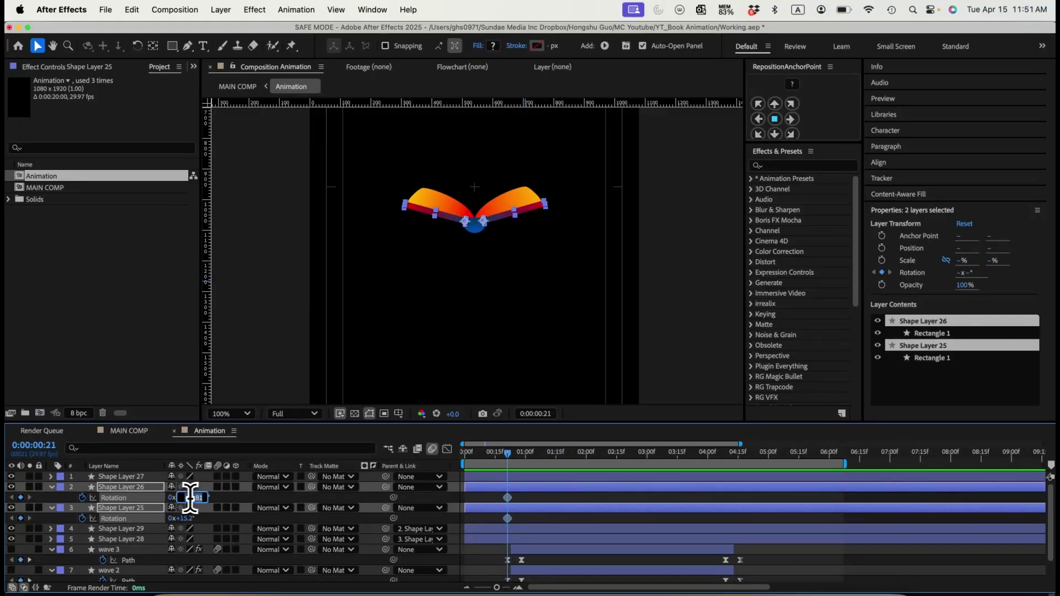
pyautogui.click(215, 501)
pyautogui.moveTo(197, 517); pyautogui.dragTo(225, 518)
pyautogui.press('super+z')
pyautogui.click(200, 498)
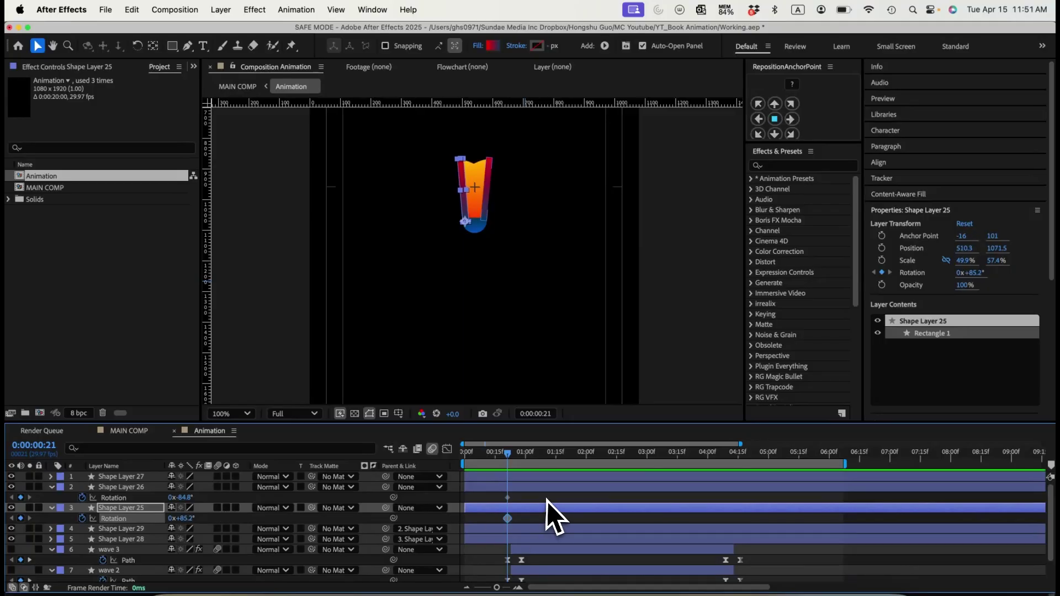
# - At 0:00:01:01, set the rotation of Shape Layer 26 to -2.8° and Shape Layer 25 to +4.2°
pyautogui.press('super+shift+Right')
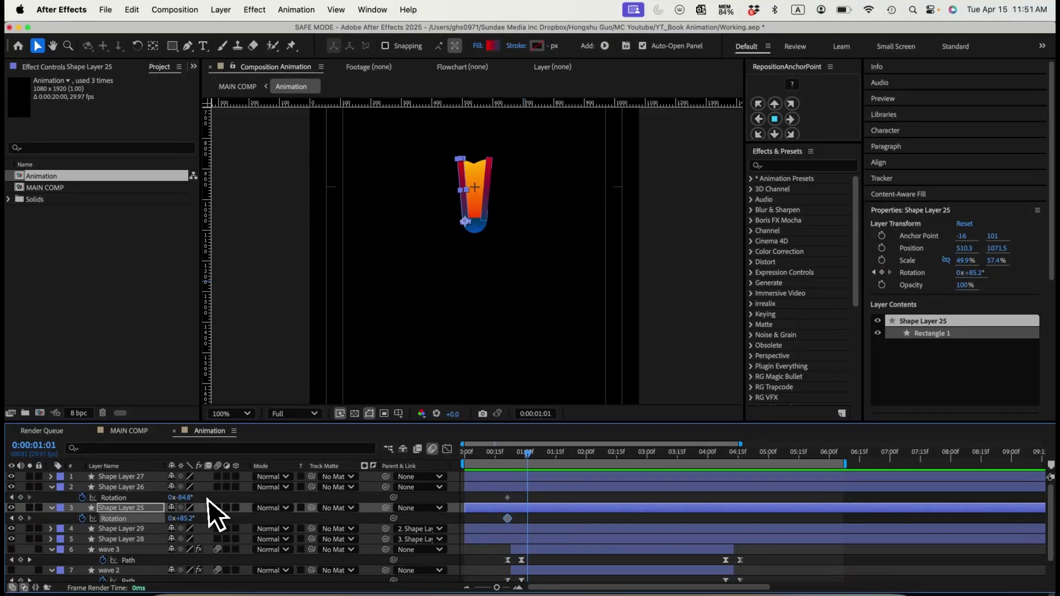
pyautogui.moveTo(185, 497); pyautogui.dragTo(248, 504)
pyautogui.moveTo(178, 518); pyautogui.dragTo(141, 519)
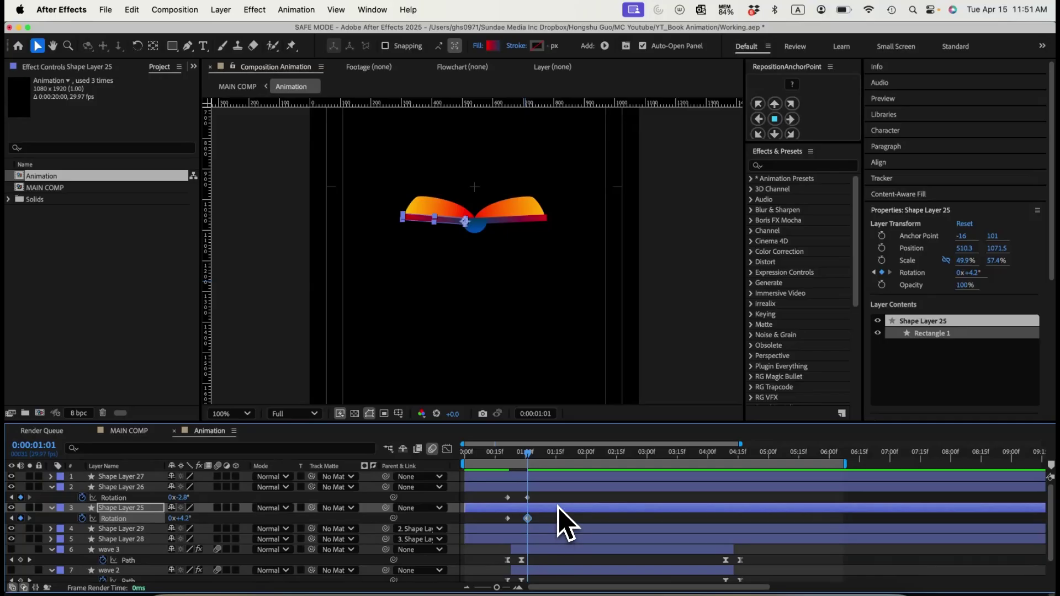
# - Add Rotation keyframes with unchanged values to Shape Layers 26 and 25 three frames further on, at 0:00:01:04
pyautogui.press('super+Right')
pyautogui.press('super+Right')
pyautogui.press('super+Right')
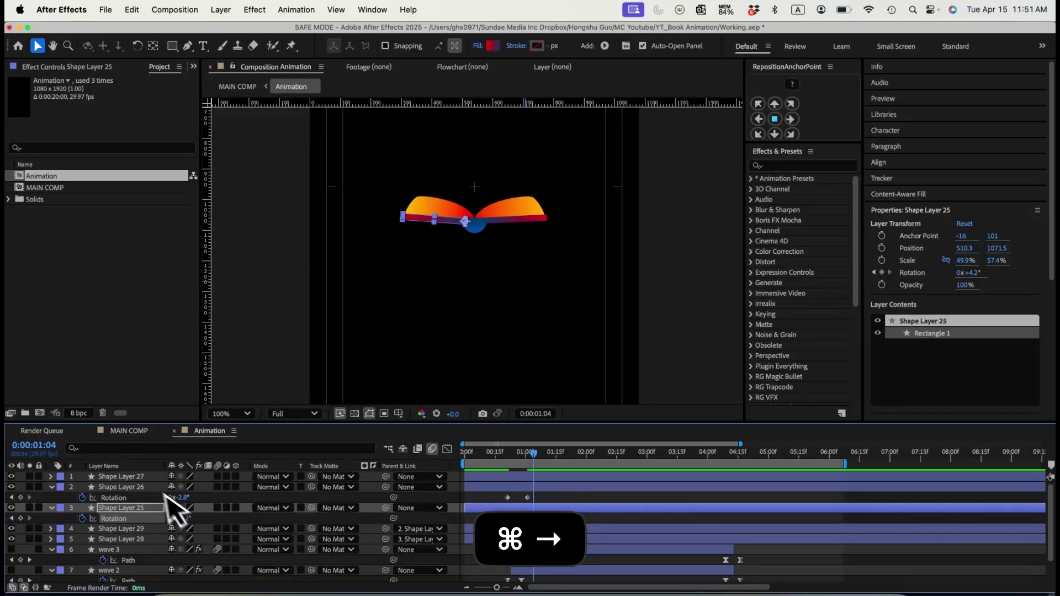
pyautogui.click(20, 497)
pyautogui.click(20, 518)
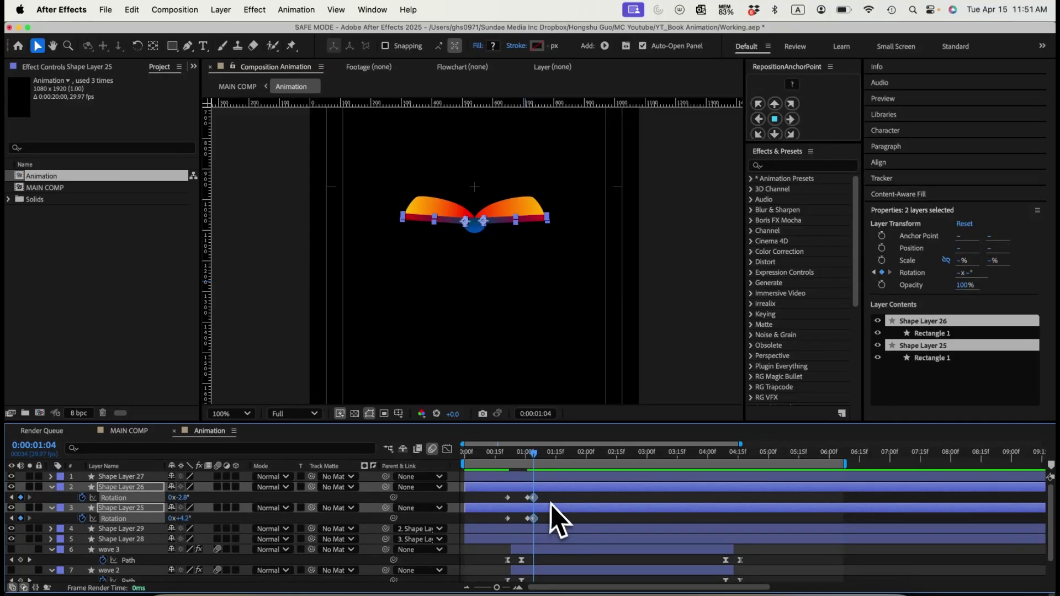
# - Change the 0:00:01:01 rotation keyframes to an overshoot of +3.2° for Shape Layer 26 and -1.8° for Shape Layer 25
pyautogui.moveTo(548, 495); pyautogui.dragTo(504, 519)
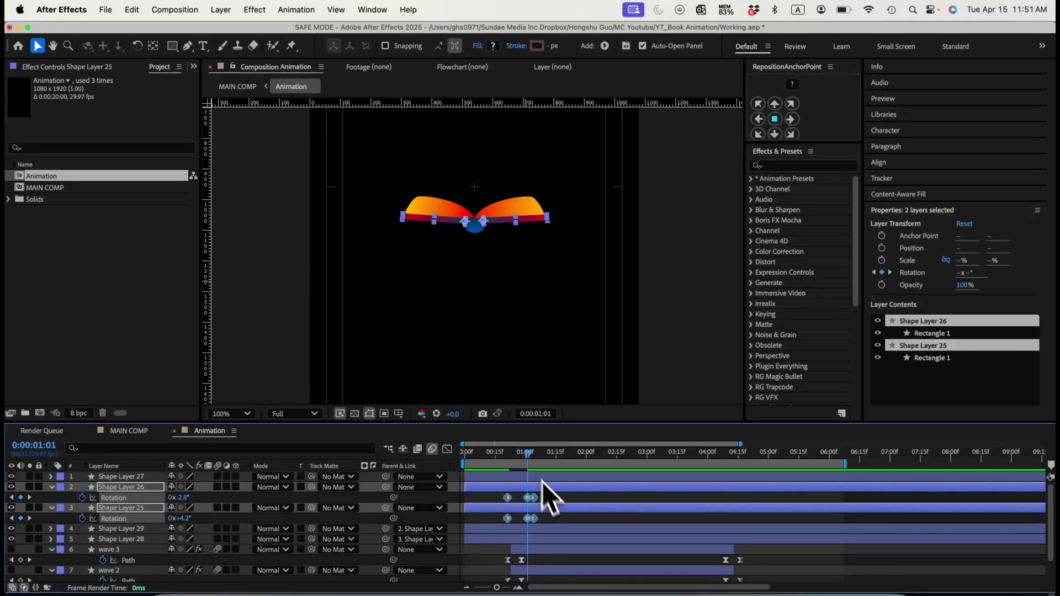
pyautogui.press('super+shift+a')
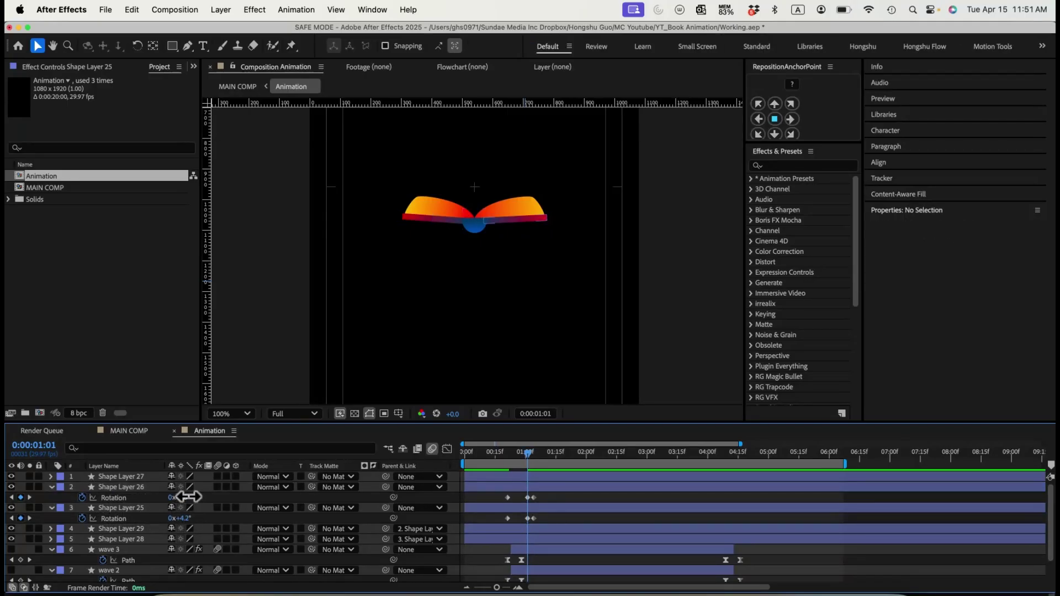
pyautogui.moveTo(188, 496); pyautogui.dragTo(182, 516)
# - Apply Easy Ease to all Rotation keyframes of Shape Layers 26 and 25 and review their fitted value curves in the Graph Editor
pyautogui.moveTo(544, 493); pyautogui.dragTo(491, 518)
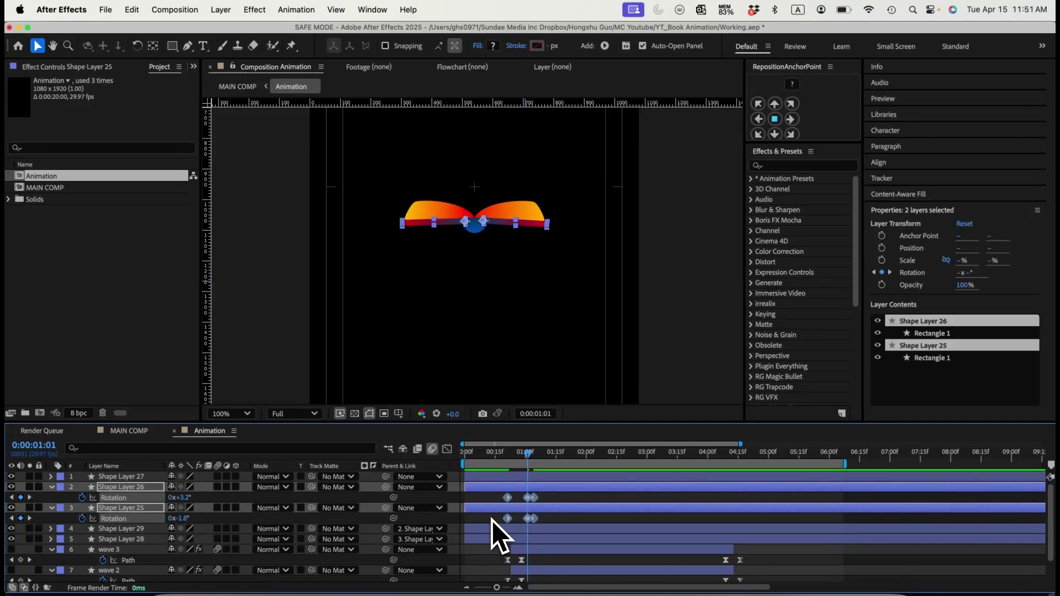
pyautogui.press('F9')
pyautogui.click(444, 449)
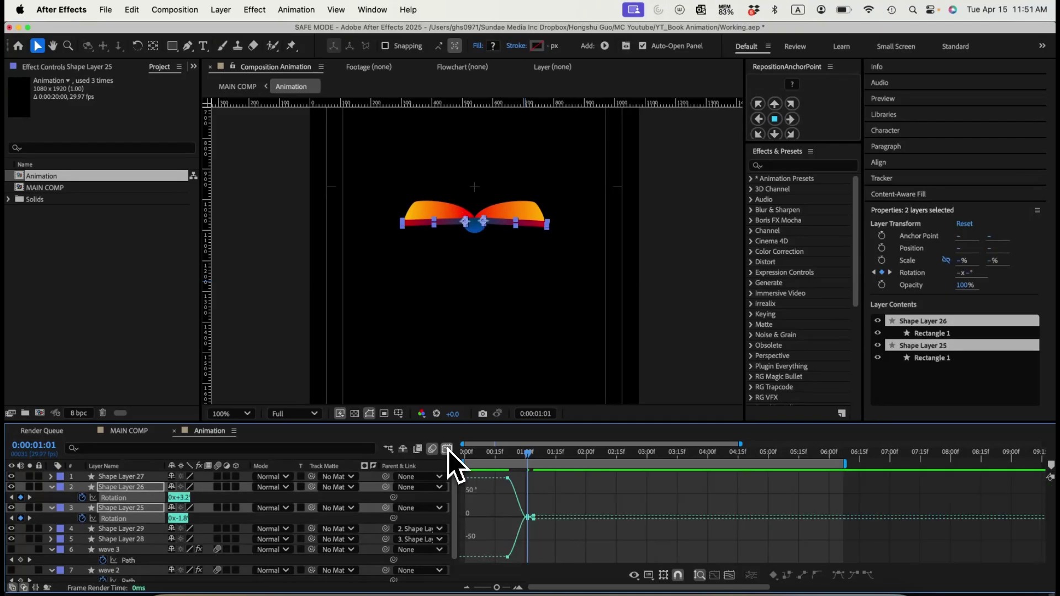
pyautogui.click(652, 575)
pyautogui.click(686, 470)
pyautogui.click(733, 576)
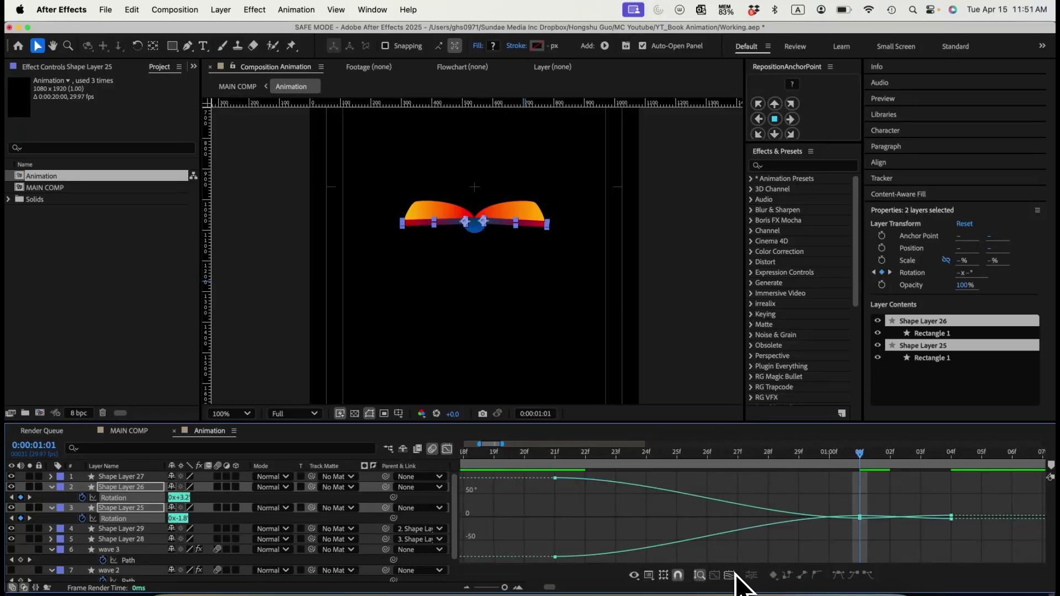
pyautogui.moveTo(885, 488); pyautogui.dragTo(811, 558)
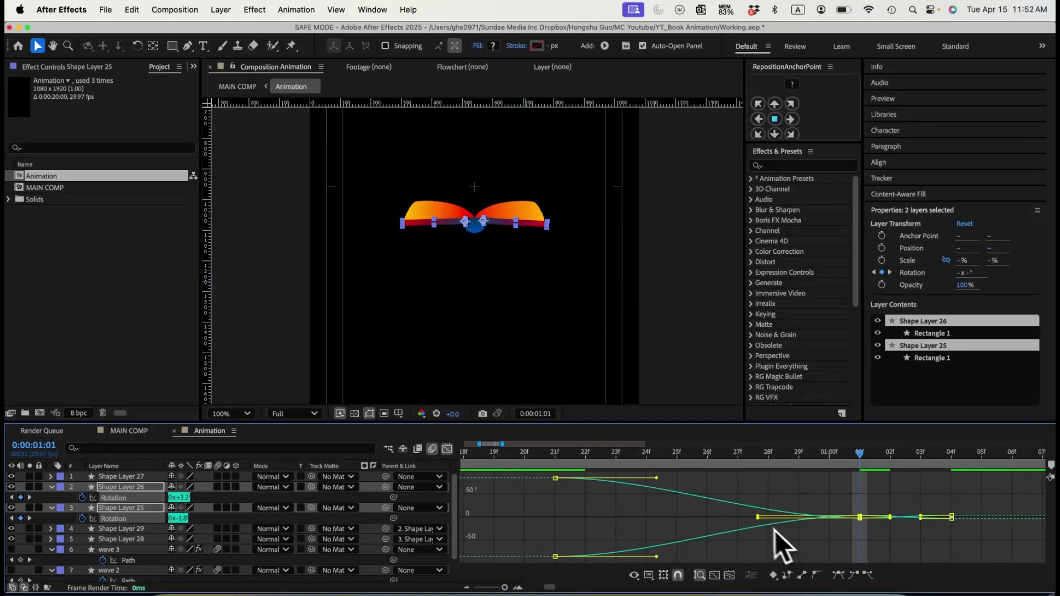
pyautogui.moveTo(542, 471); pyautogui.dragTo(581, 568)
pyautogui.moveTo(988, 549); pyautogui.dragTo(915, 481)
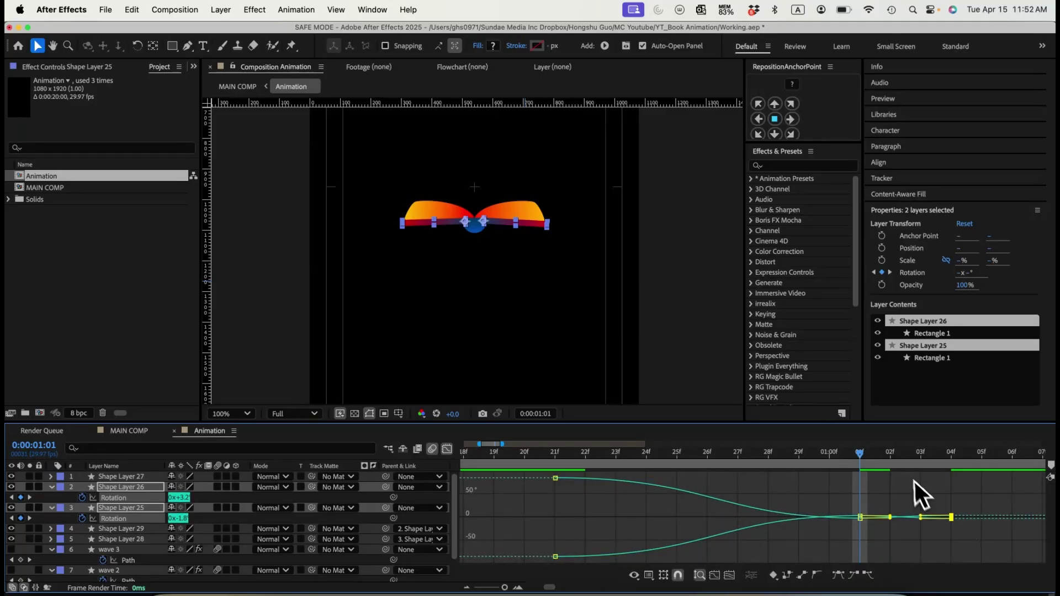
pyautogui.click(446, 449)
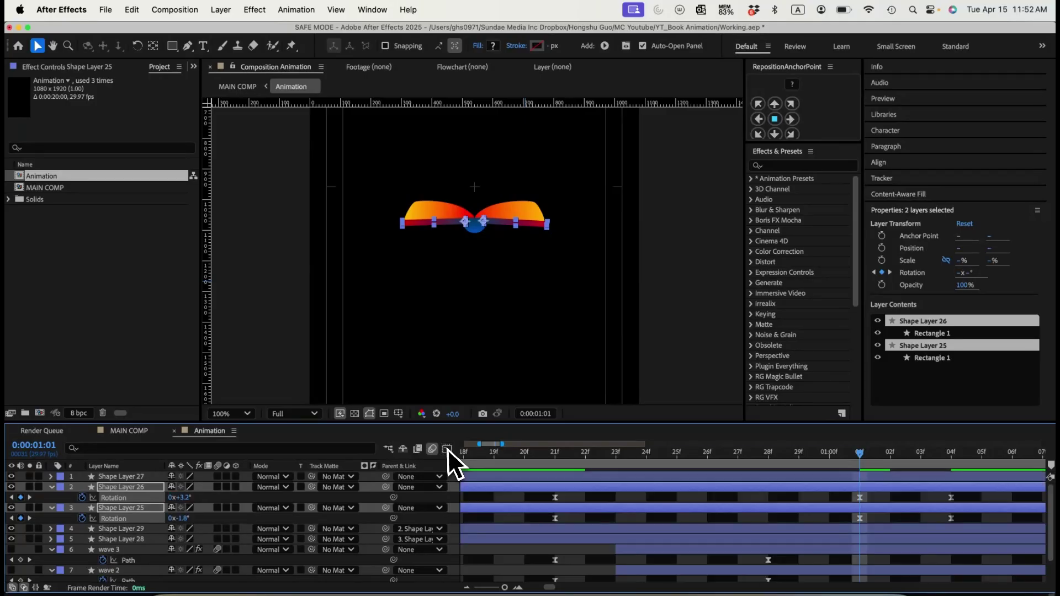
# - Preview the book-opening animation from 0:00:00:20
pyautogui.moveTo(504, 587); pyautogui.dragTo(502, 587)
pyautogui.click(580, 527)
pyautogui.click(524, 453)
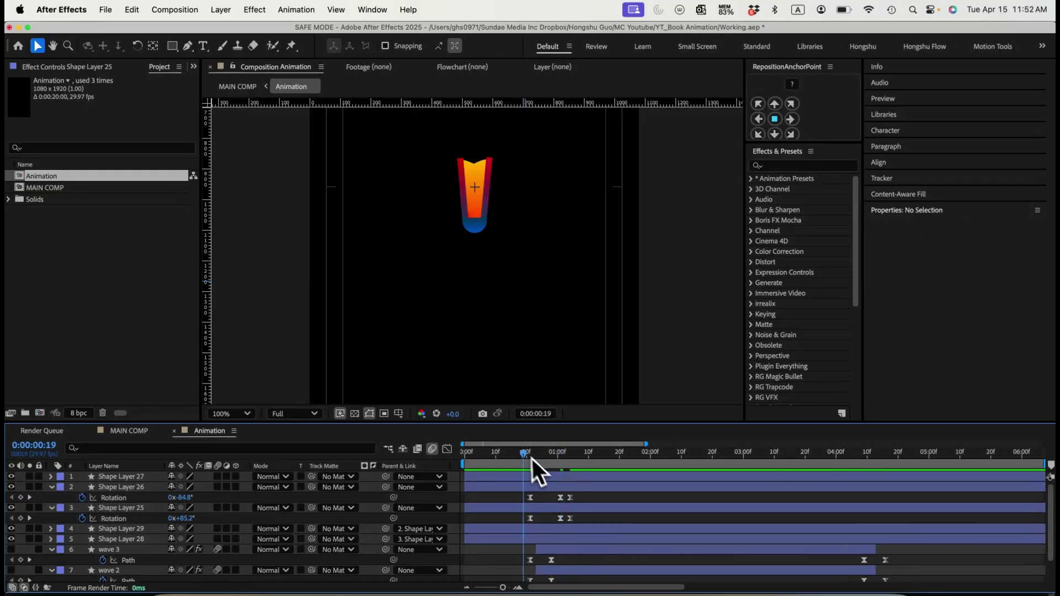
pyautogui.click(528, 453)
pyautogui.press('space')
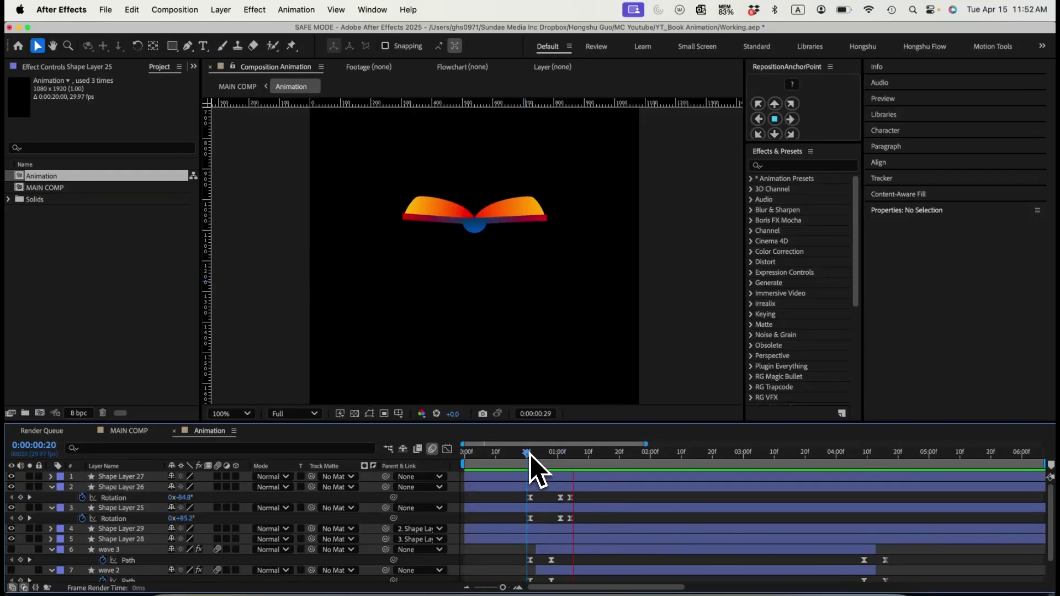
pyautogui.press('space')
pyautogui.press('space')
pyautogui.press('space')
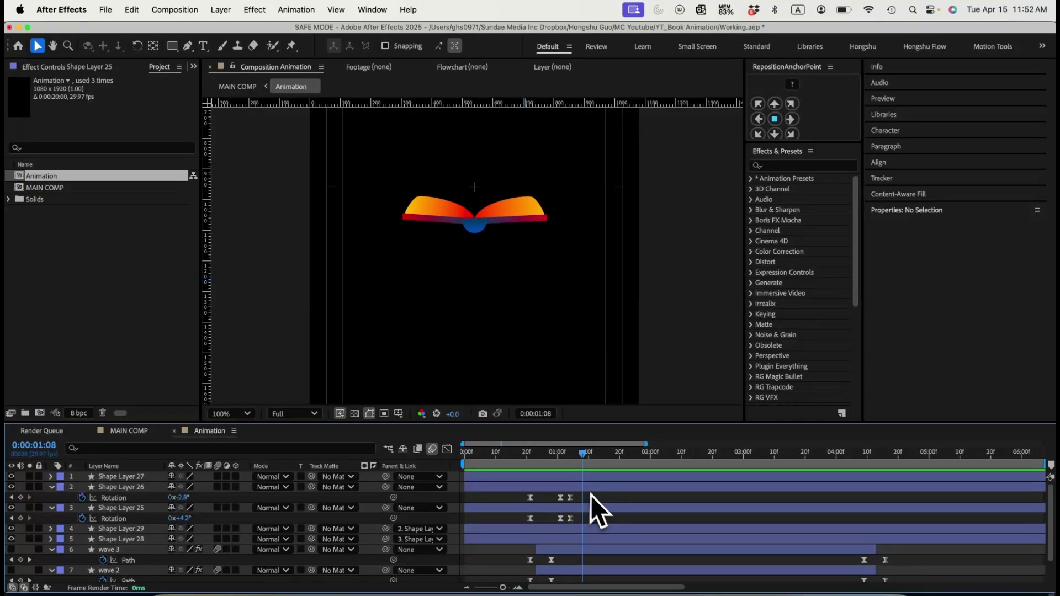
# - Create a null object and place it at the centre of the book's blue spine, at about 540, 1084
pyautogui.click(221, 10)
pyautogui.moveTo(232, 32)
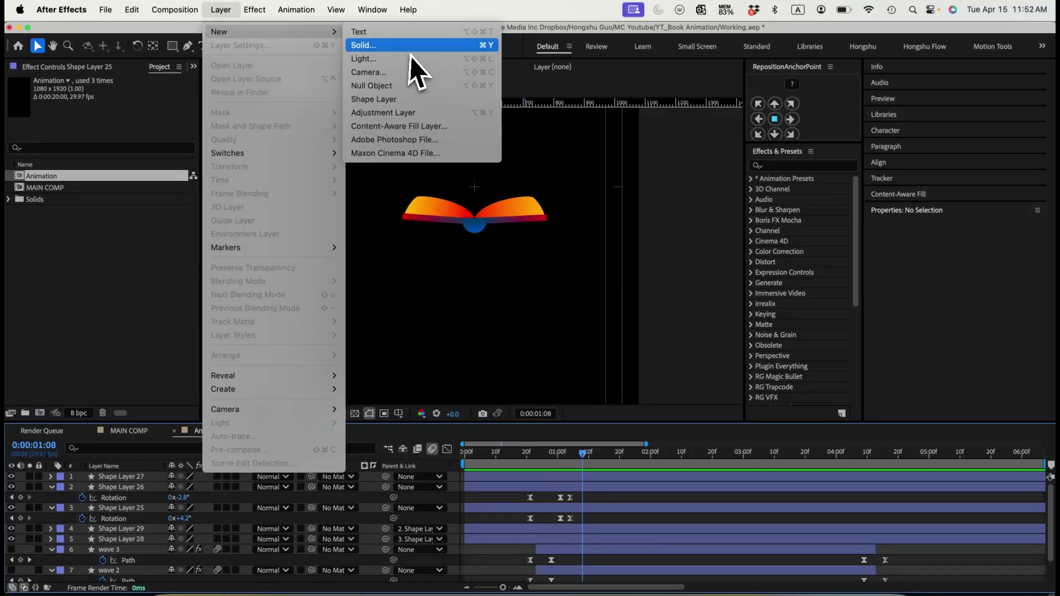
pyautogui.click(408, 85)
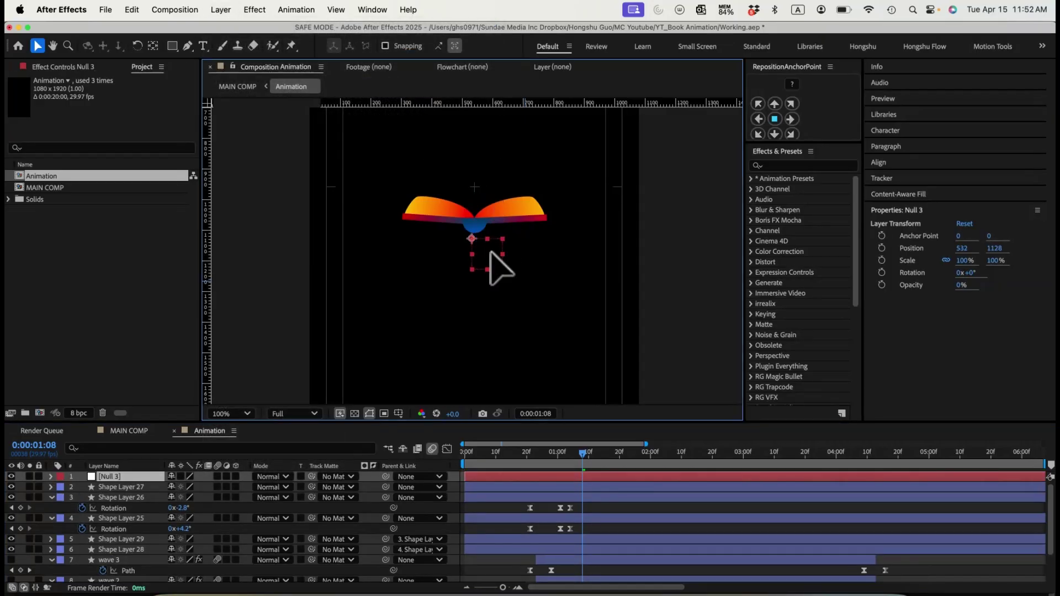
pyautogui.moveTo(489, 251); pyautogui.dragTo(494, 239)
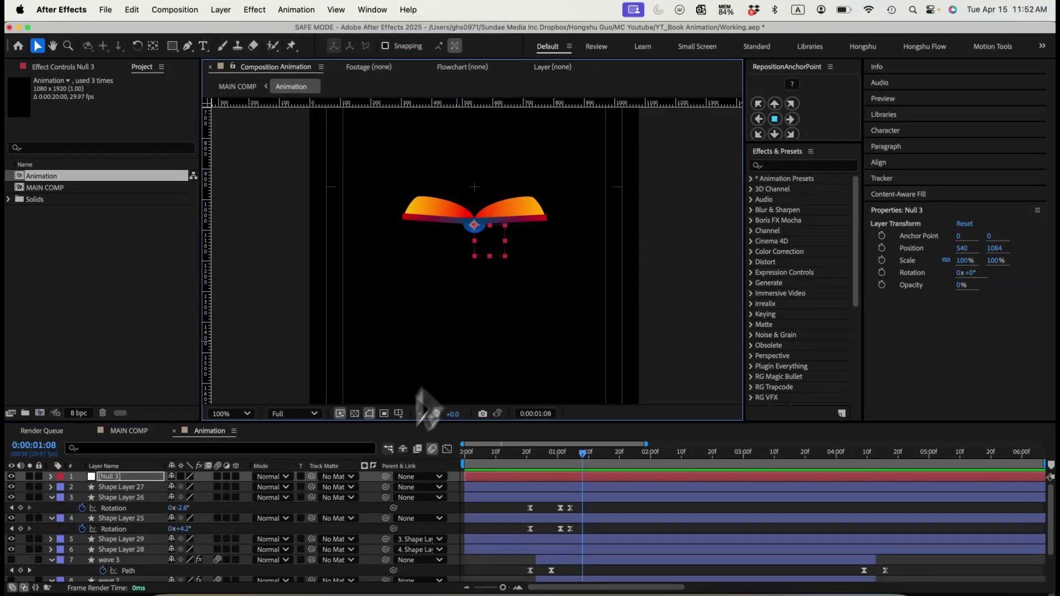
# - Parent Shape Layers 27, 26 and 25 to the null object
pyautogui.click(119, 487)
pyautogui.keyDown('shift'); pyautogui.click(122, 518); pyautogui.keyUp('shift')
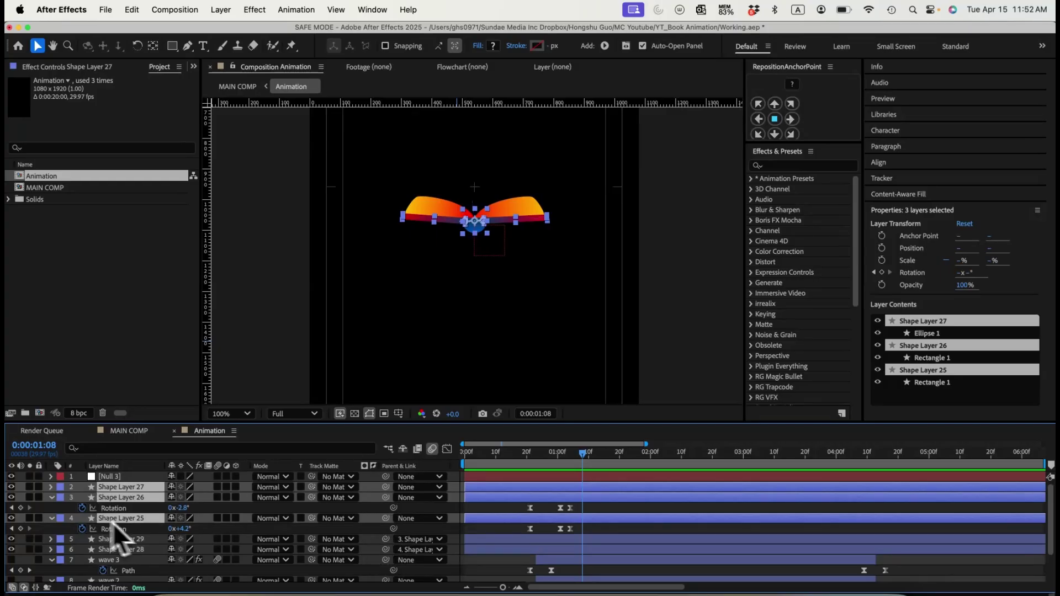
pyautogui.moveTo(385, 486); pyautogui.dragTo(118, 479)
# - Add a Scale keyframe to the null object at 0:00:00:00
pyautogui.click(118, 479)
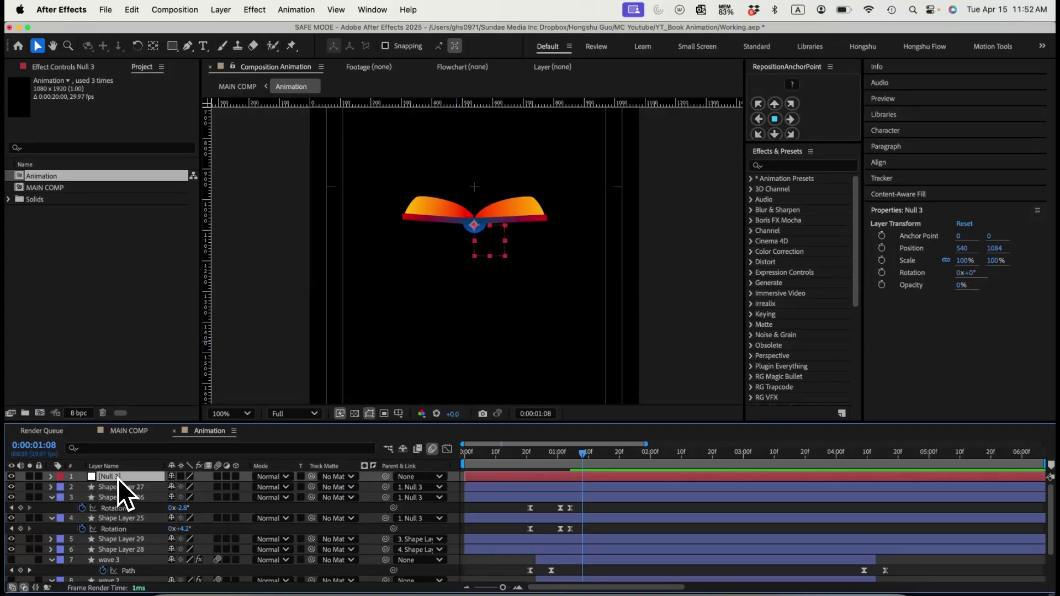
pyautogui.moveTo(583, 453); pyautogui.dragTo(518, 458)
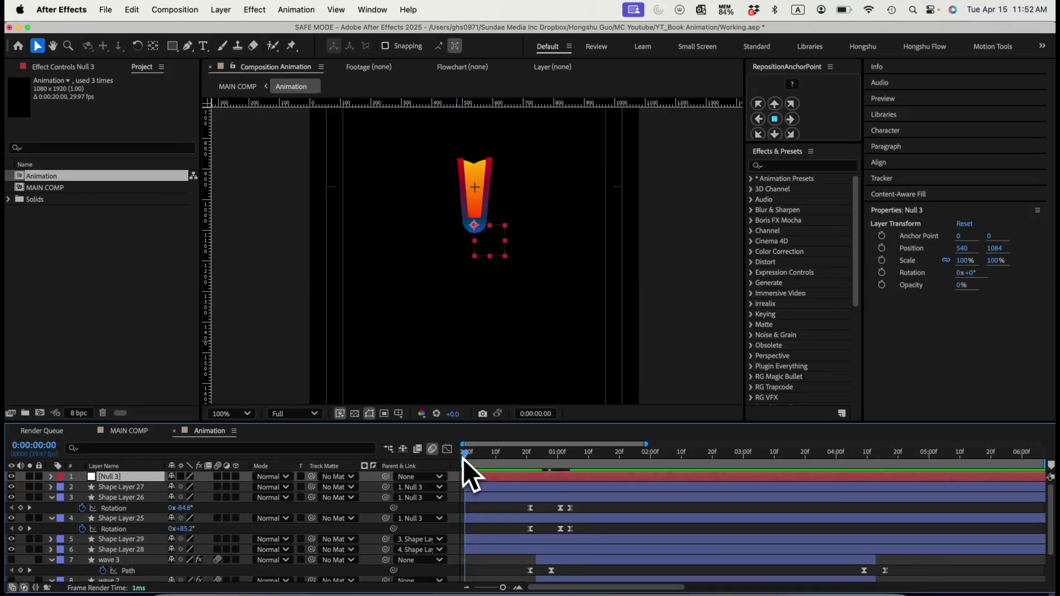
pyautogui.press('s')
pyautogui.click(82, 487)
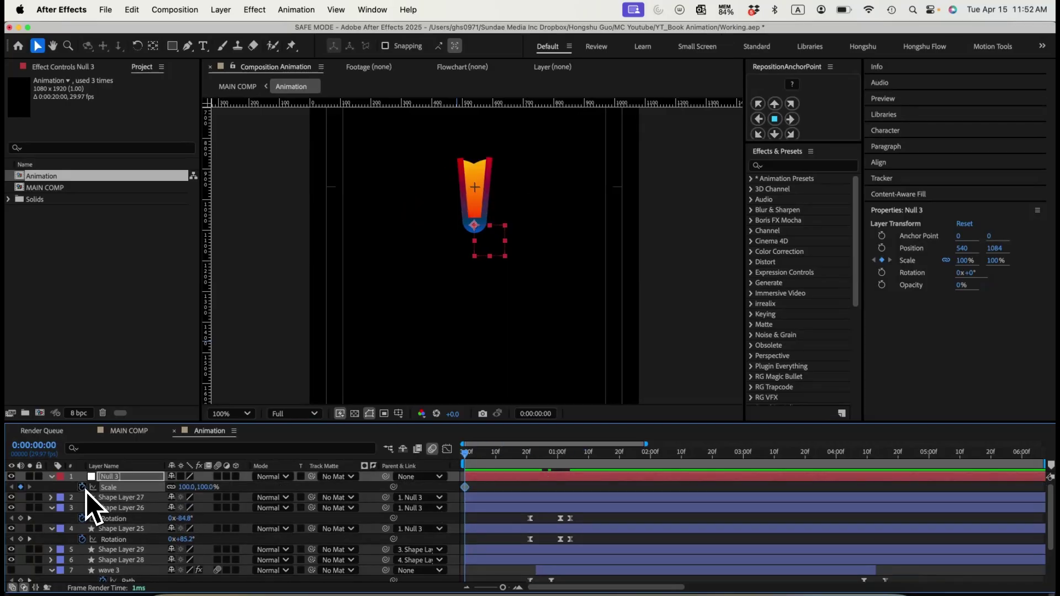
# - Add a Rotation keyframe to the null object and move its Scale and Rotation keyframes to 0:00:00:20
pyautogui.hotkey('shift', 'r')
pyautogui.click(83, 497)
pyautogui.moveTo(454, 484); pyautogui.dragTo(465, 500)
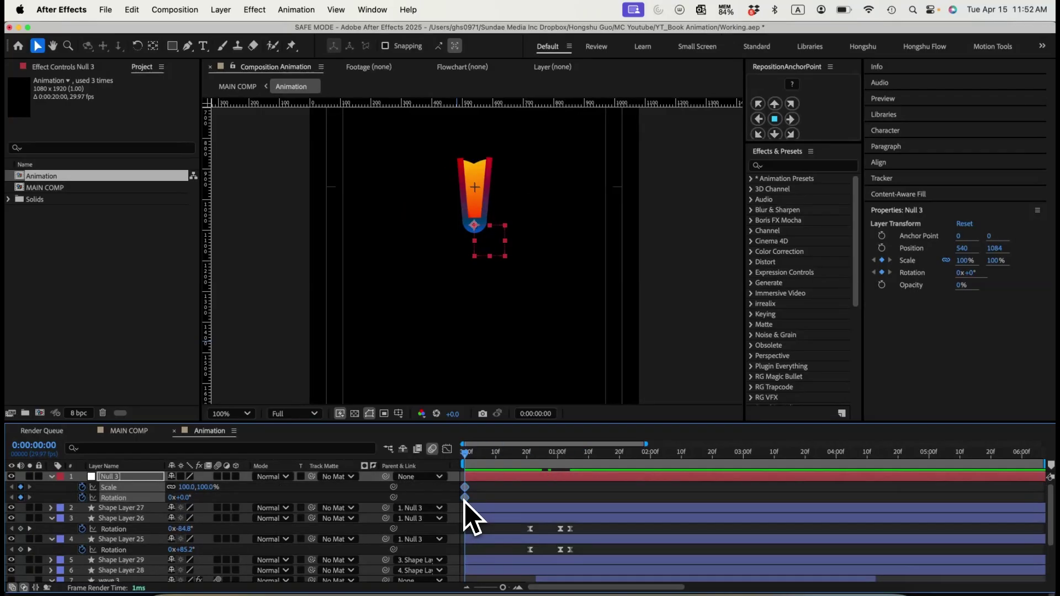
pyautogui.press('shift+super+Right')
pyautogui.press('shift+super+Right')
pyautogui.moveTo(465, 498); pyautogui.dragTo(526, 497)
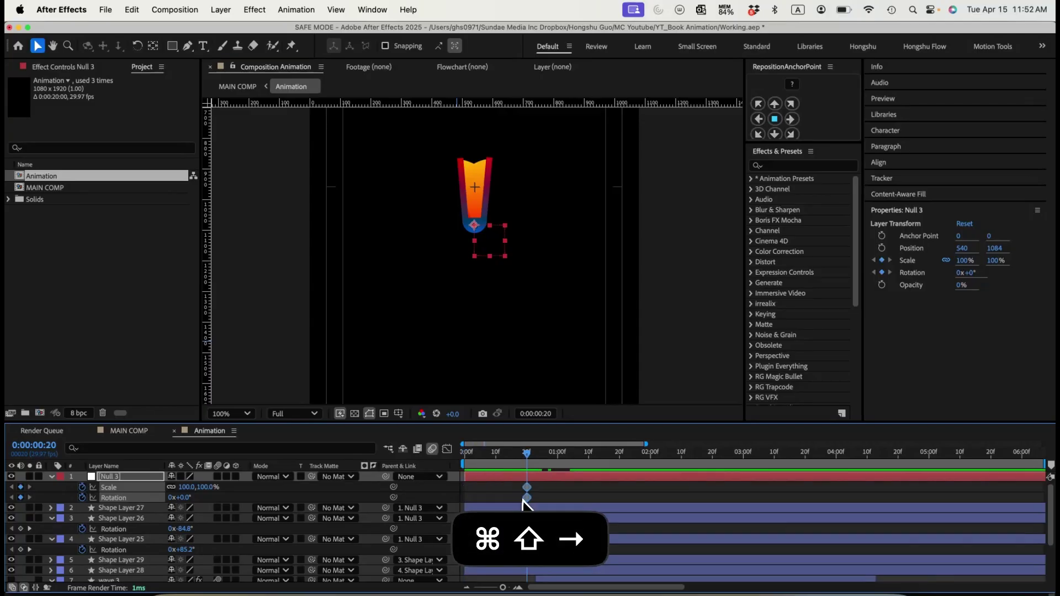
# - At 0:00:00:00, set the null object's Scale to 0% and its Rotation to -1x+0°
pyautogui.press('F2')
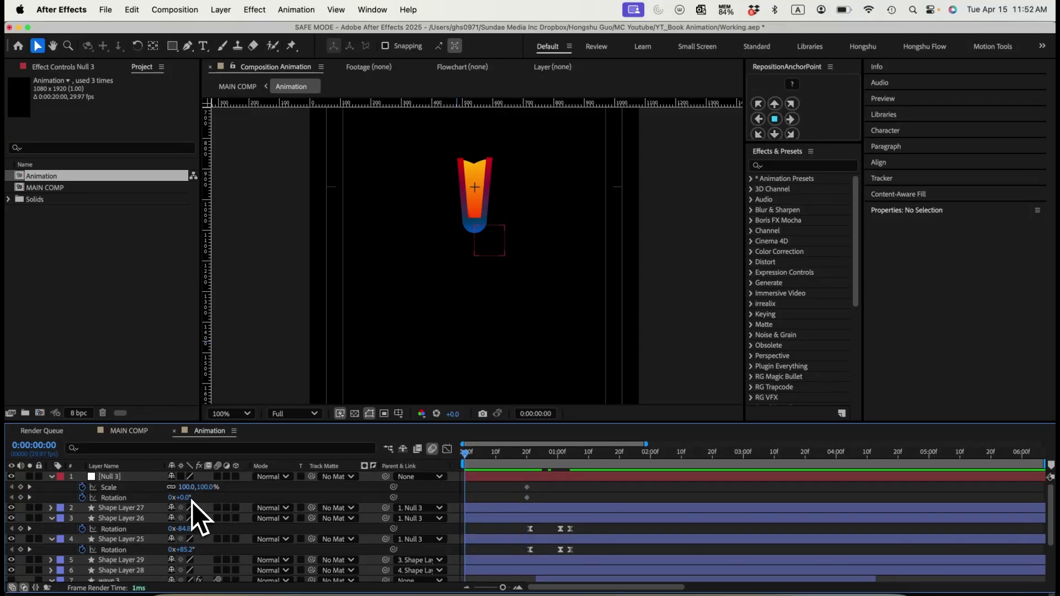
pyautogui.press('Return')
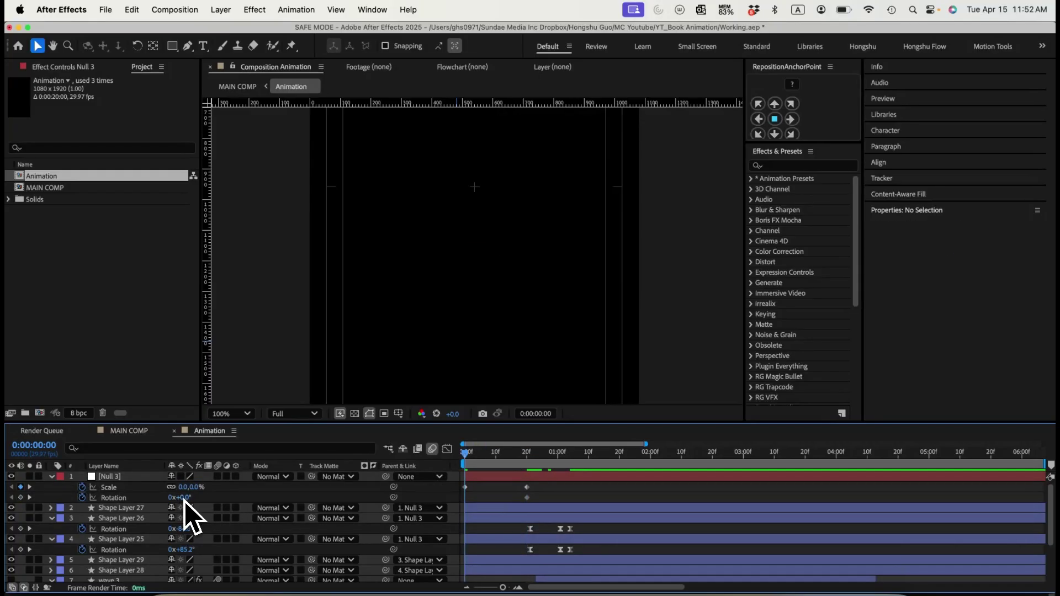
pyautogui.press('Return')
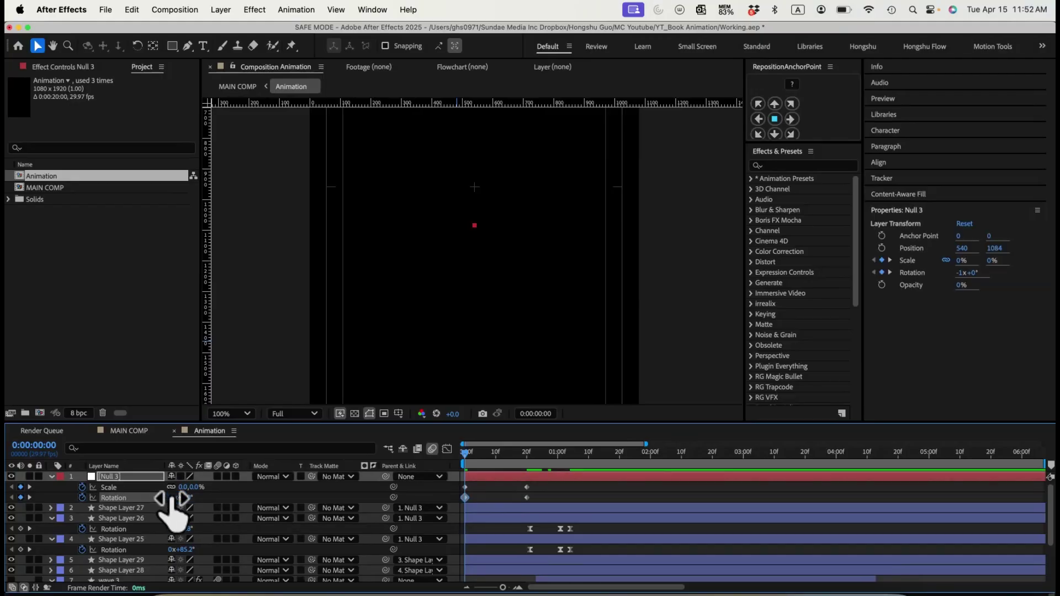
pyautogui.click(476, 497)
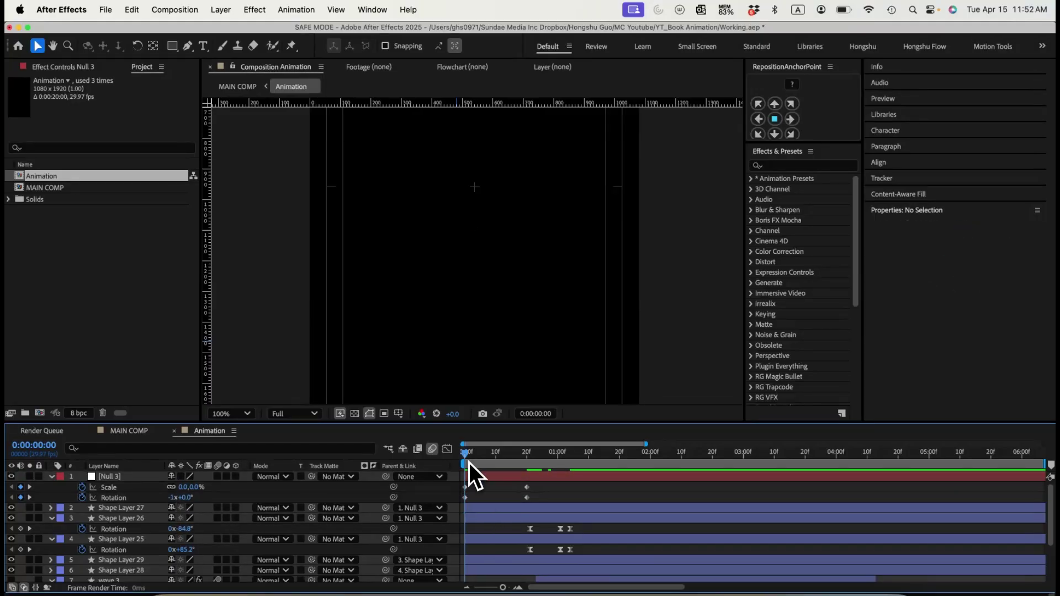
# - Add Scale and Rotation keyframes with the current values to the null object at 0:00:00:27
pyautogui.moveTo(496, 457); pyautogui.dragTo(549, 454)
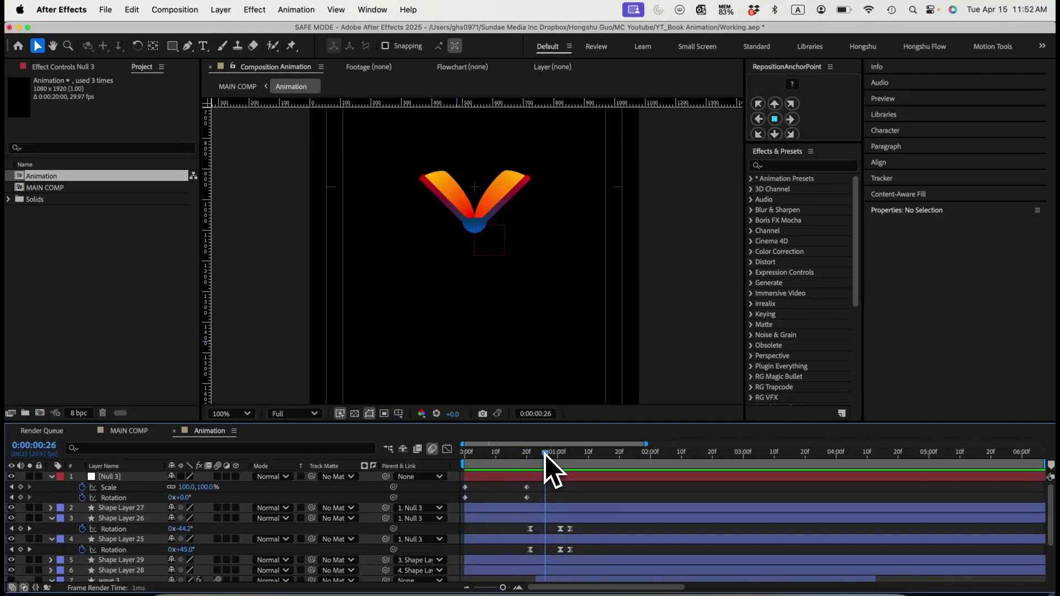
pyautogui.click(20, 487)
pyautogui.click(21, 497)
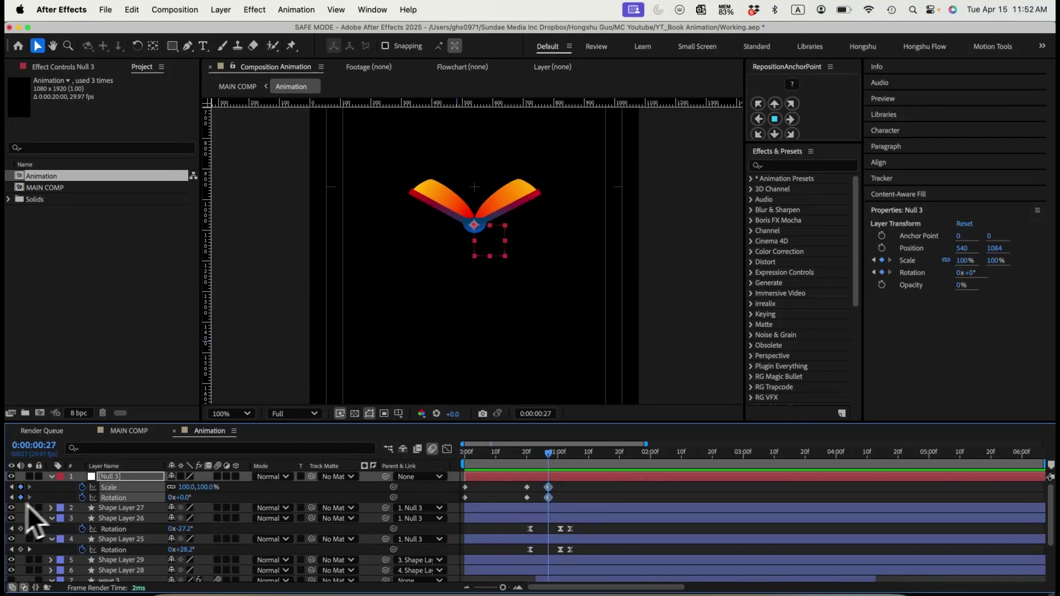
# - At 0:00:00:20, set the null object's Scale to 110% and its Rotation to 10° as an overshoot
pyautogui.click(526, 462)
pyautogui.moveTo(538, 483); pyautogui.dragTo(520, 490)
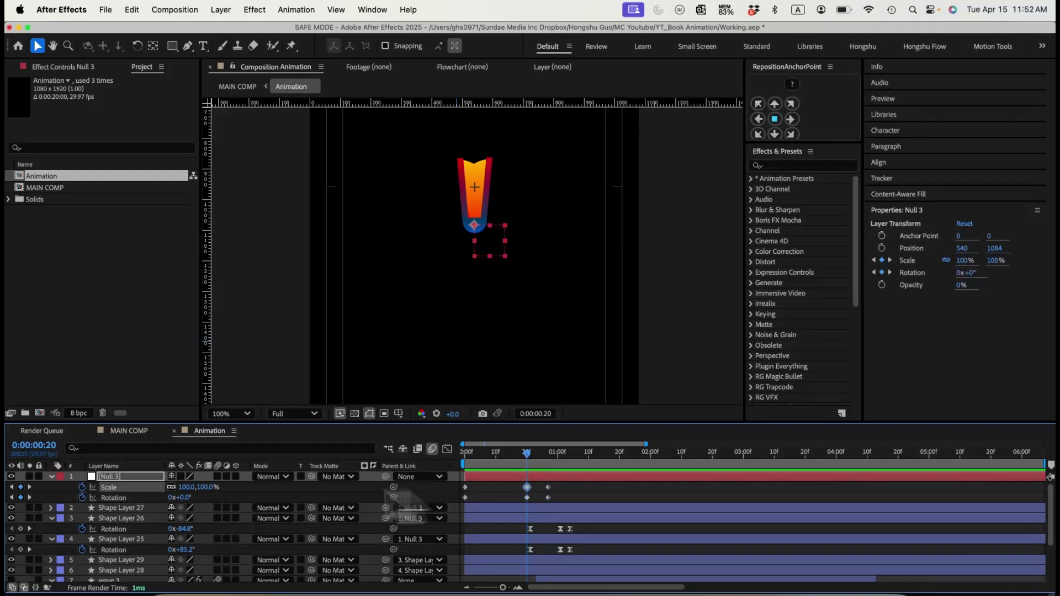
pyautogui.click(188, 489)
pyautogui.write('110')
pyautogui.press('Return')
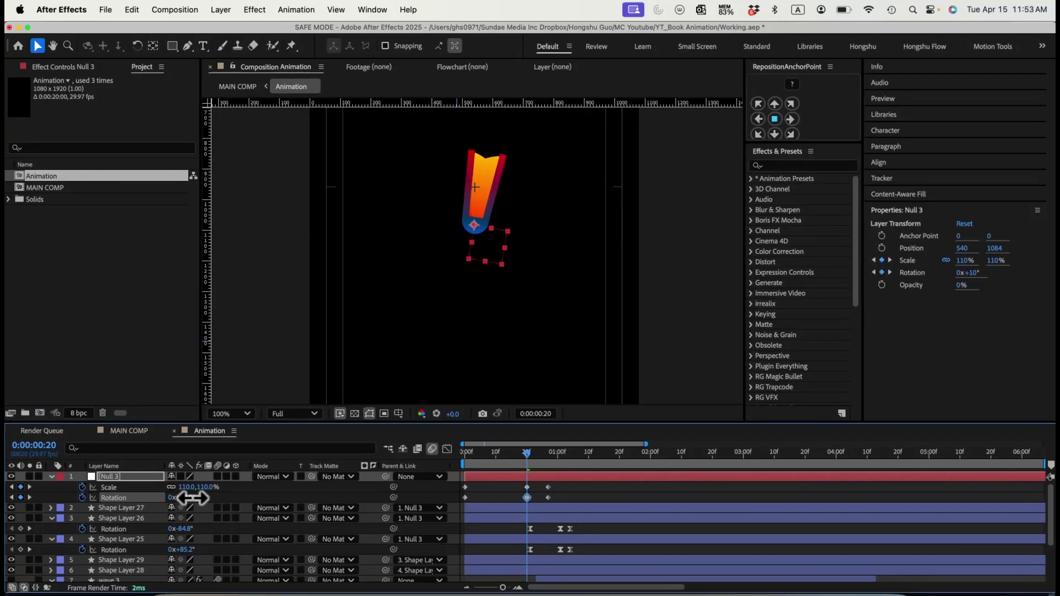
# - Apply Easy Ease to all of the null object's Scale and Rotation keyframes
pyautogui.press('super+z')
pyautogui.press('super+z')
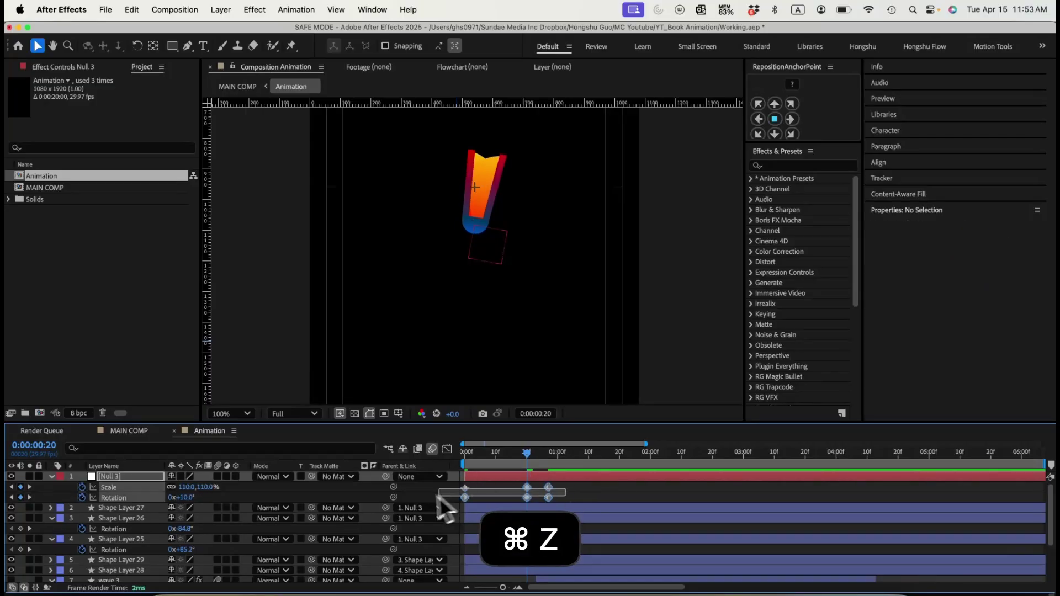
pyautogui.press('super+z')
pyautogui.press('F9')
# - Lengthen the ease handles between 0:00:00:00 and 0:00:00:20 on the null's Scale and Rotation curves in the graph editor
pyautogui.click(447, 448)
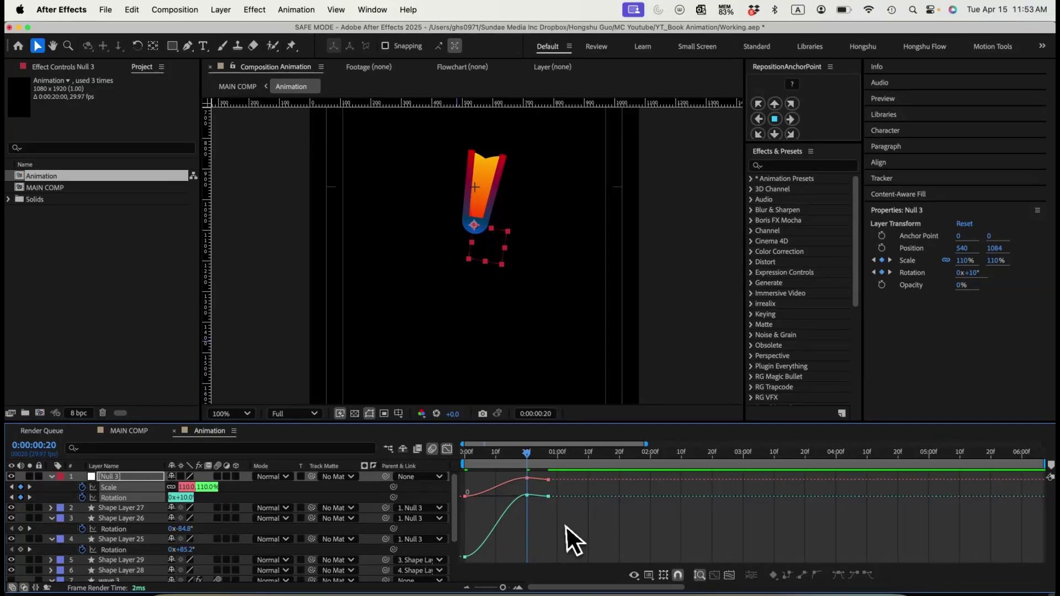
pyautogui.moveTo(572, 562); pyautogui.dragTo(459, 436)
pyautogui.click(548, 531)
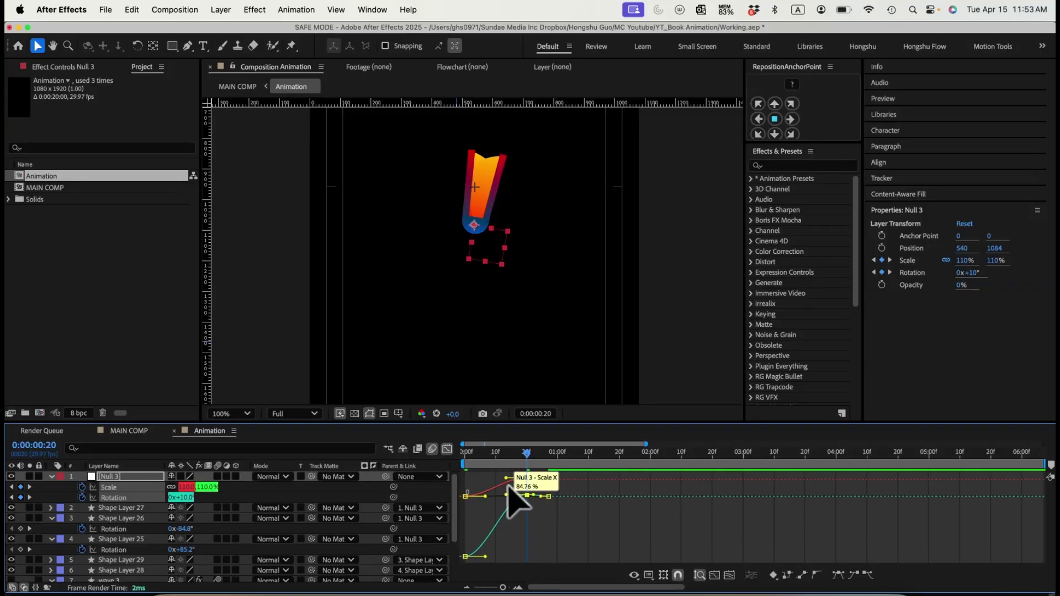
pyautogui.moveTo(506, 478); pyautogui.dragTo(497, 557)
pyautogui.moveTo(531, 525); pyautogui.dragTo(537, 493)
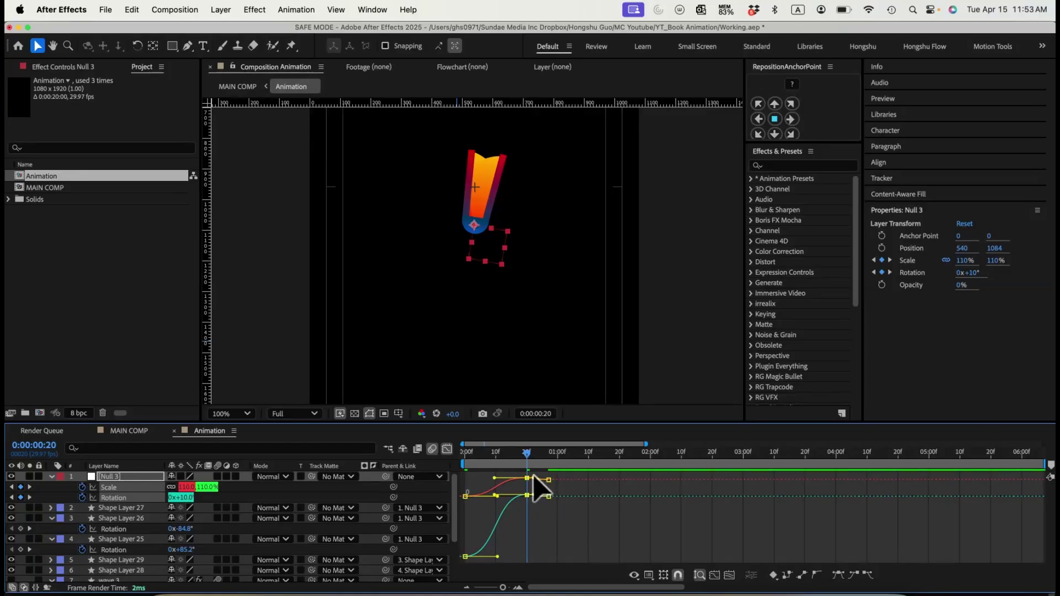
pyautogui.click(447, 450)
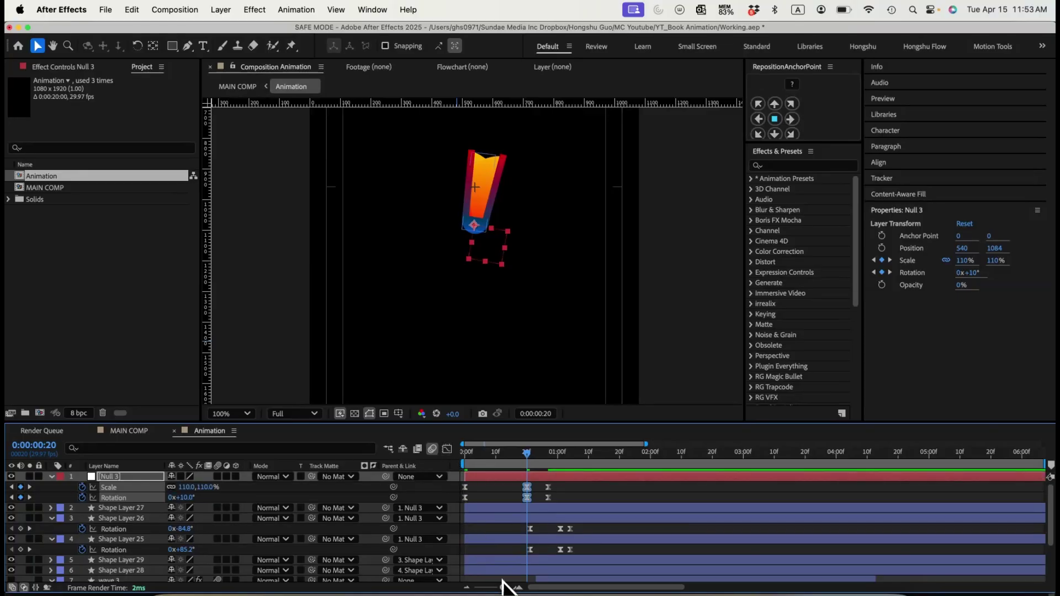
# - Preview the book's spin-in and opening animation from 0:00:00:00
pyautogui.moveTo(503, 585); pyautogui.dragTo(499, 585)
pyautogui.click(539, 485)
pyautogui.moveTo(497, 454); pyautogui.dragTo(444, 455)
pyautogui.press('space')
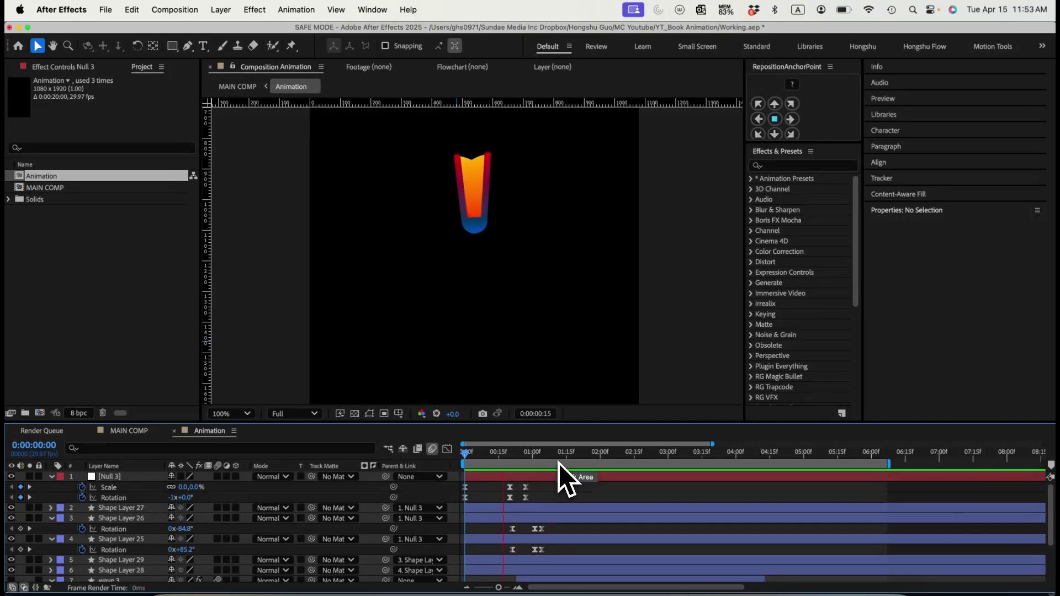
pyautogui.press('space')
# - Go to 0:00:01:10 and make the wave layer visible above the open book
pyautogui.moveTo(584, 213); pyautogui.dragTo(584, 296)
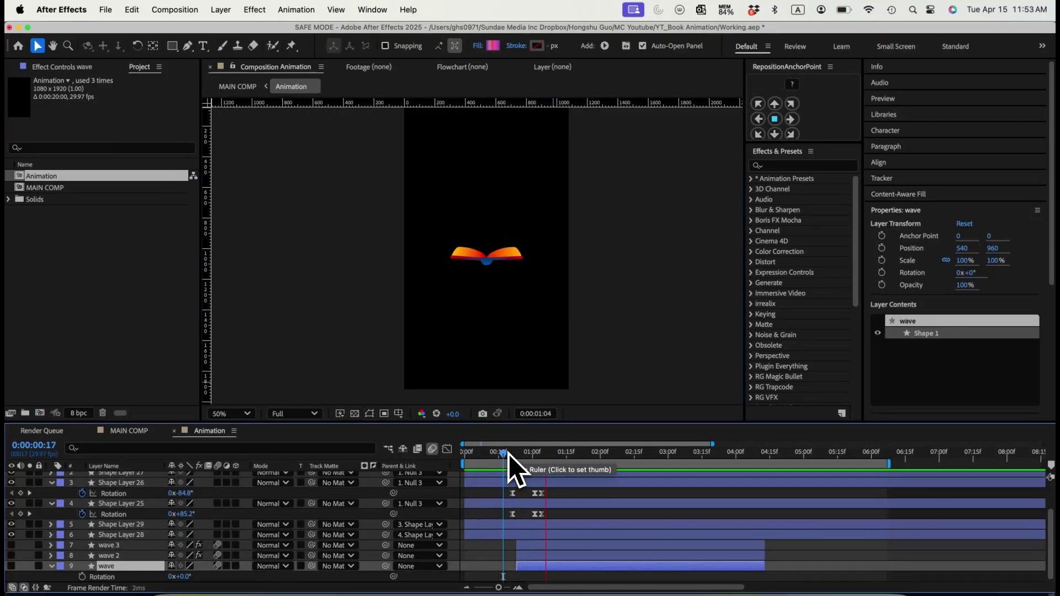
pyautogui.moveTo(507, 454); pyautogui.dragTo(558, 454)
pyautogui.click(577, 496)
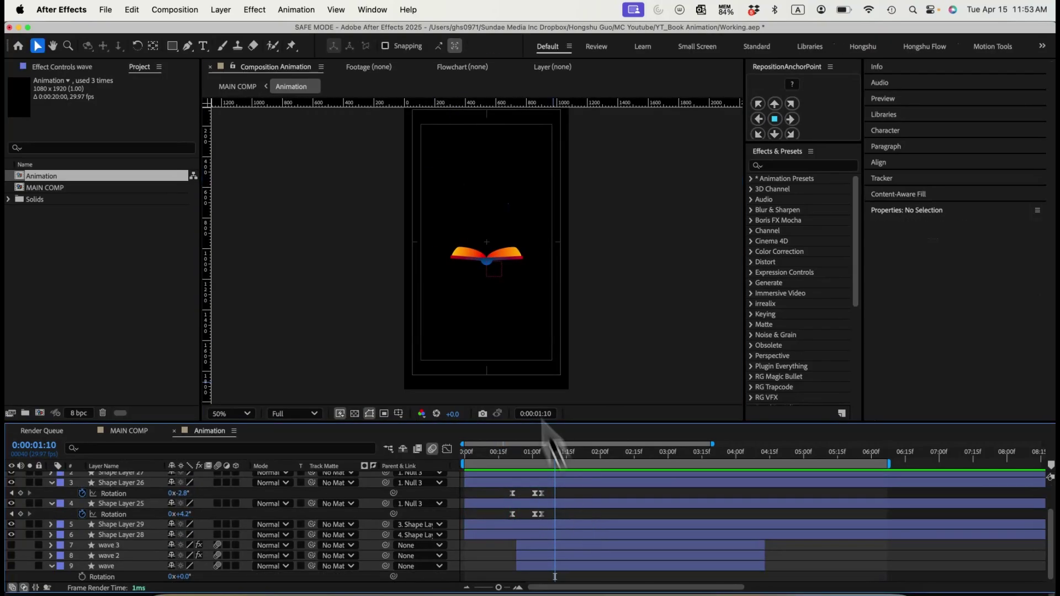
pyautogui.click(110, 566)
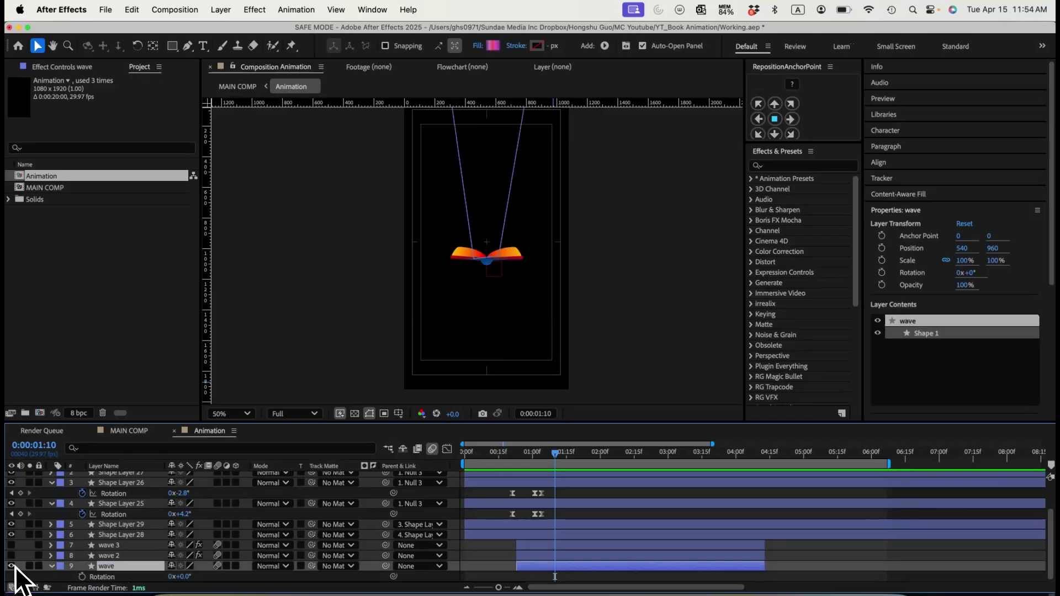
pyautogui.moveTo(608, 264); pyautogui.dragTo(600, 307)
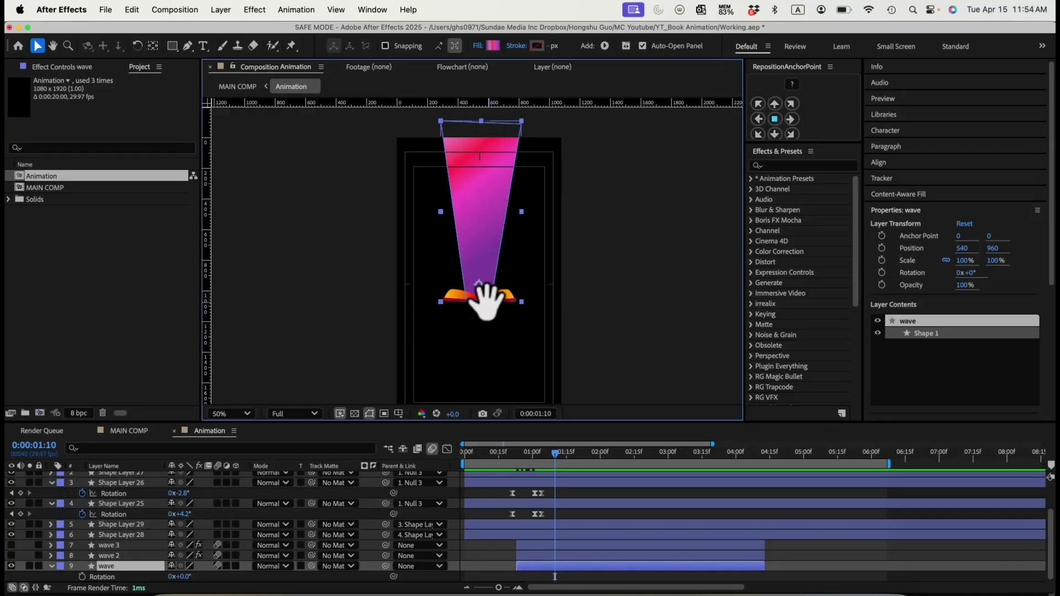
pyautogui.click(112, 567)
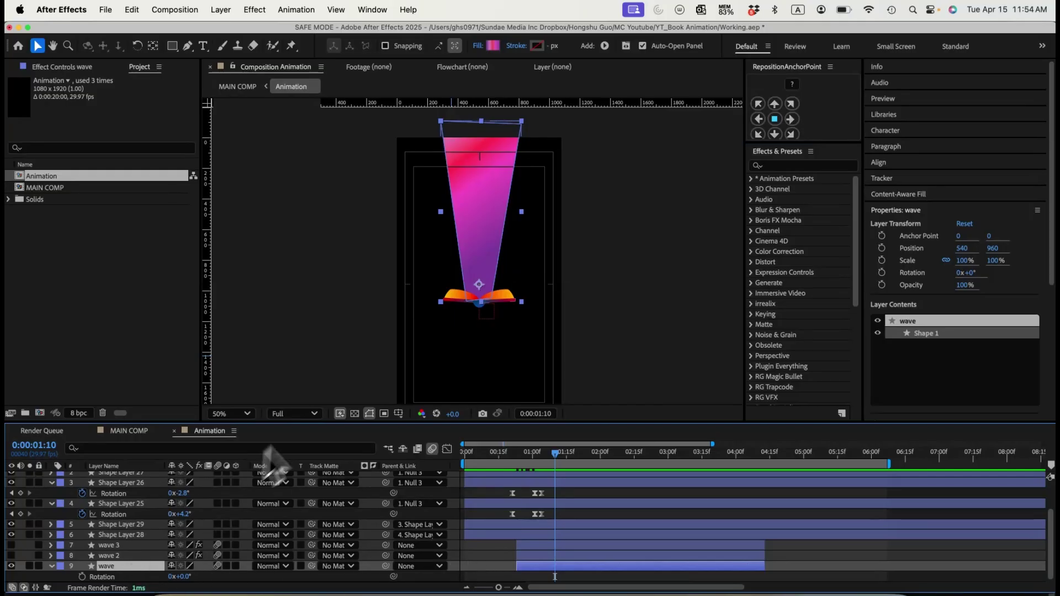
# - Filter the wave layer's properties by "path" and add a Path keyframe at 0:00:01:10
pyautogui.click(124, 450)
pyautogui.write('pat')
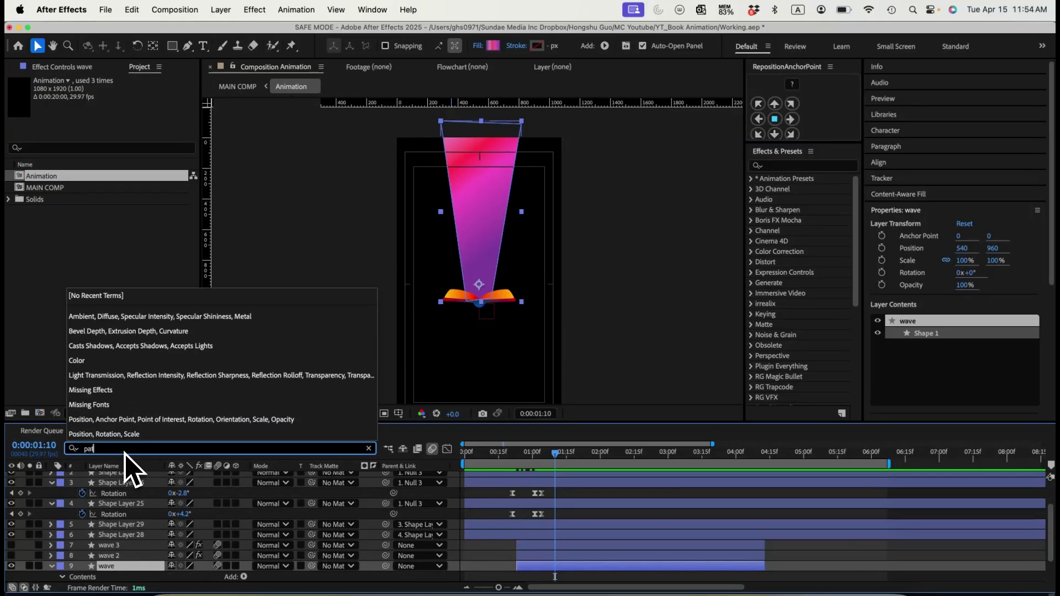
pyautogui.write('h')
pyautogui.click(117, 577)
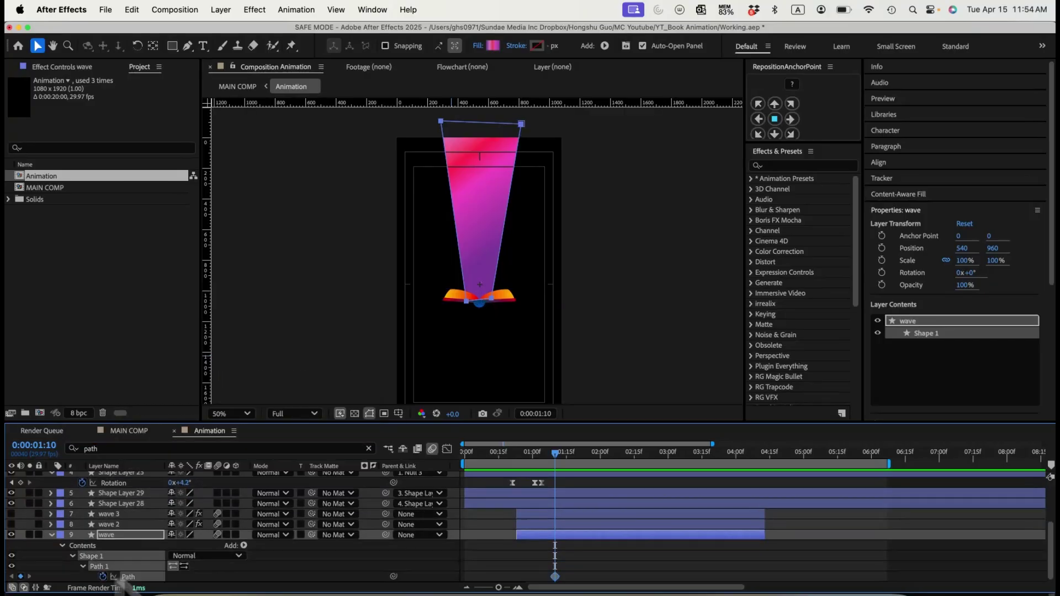
# - Move the Path keyframe to about 0:00:01:01 and, at 0:00:00:23, pull the wave path's top edge down near the book
pyautogui.click(516, 458)
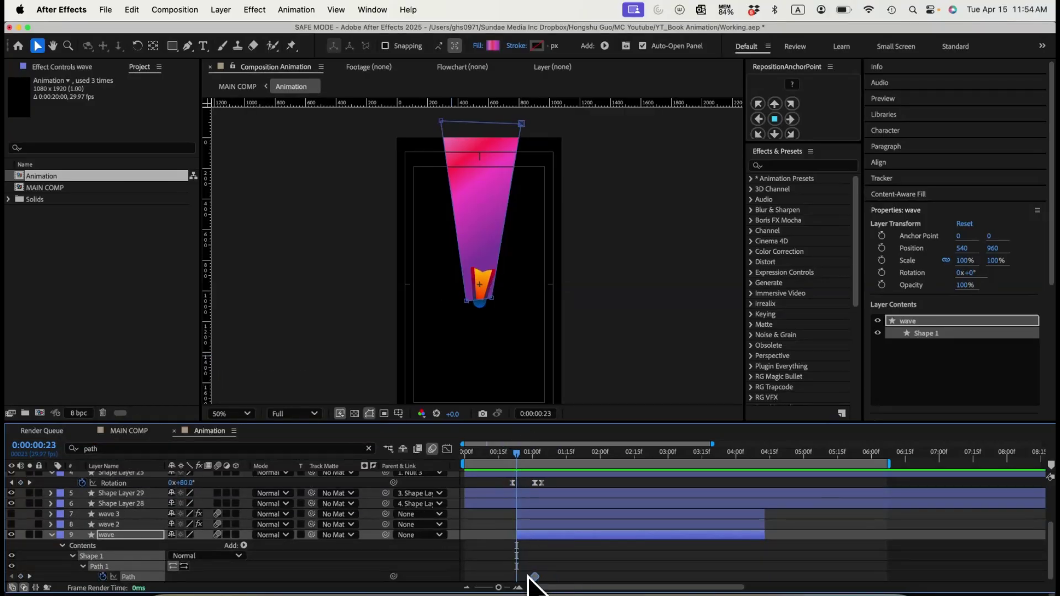
pyautogui.moveTo(541, 117); pyautogui.dragTo(538, 302)
pyautogui.press(',')
# - Move the wave path's four corner points at 0:00:00:23 so that the shape hides behind the nearly closed book
pyautogui.press('z')
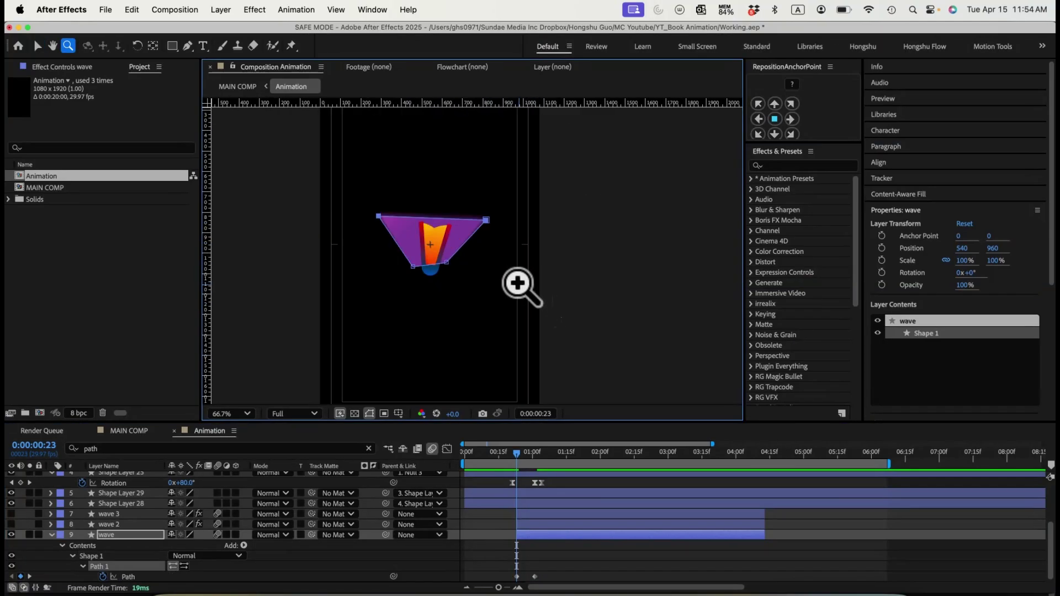
pyautogui.press('super+equal')
pyautogui.press('super+equal')
pyautogui.press('v')
pyautogui.moveTo(467, 251); pyautogui.dragTo(571, 277)
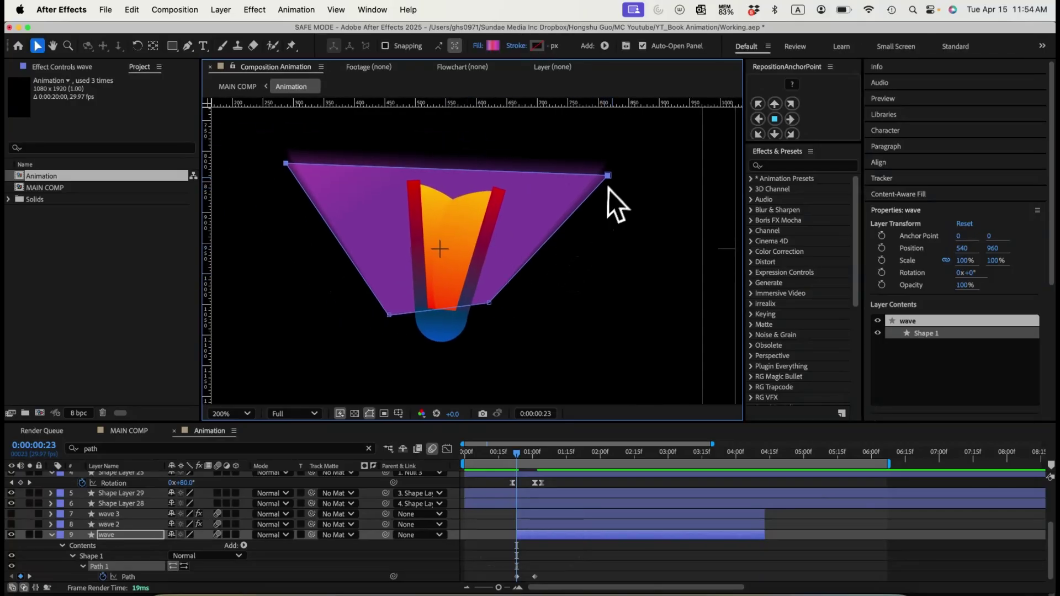
pyautogui.moveTo(607, 175); pyautogui.dragTo(468, 273)
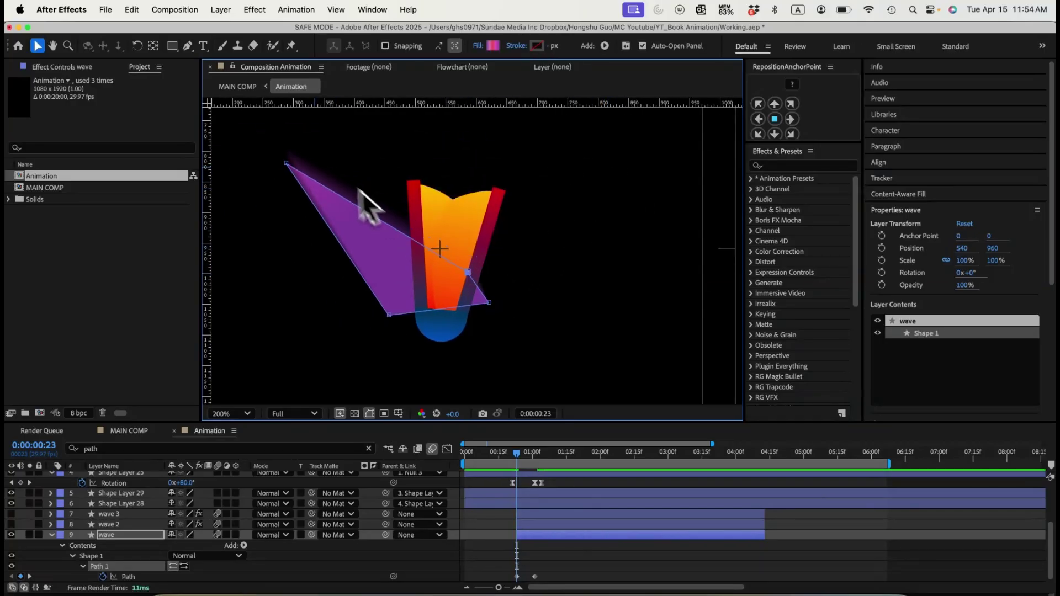
pyautogui.moveTo(294, 163); pyautogui.dragTo(431, 258)
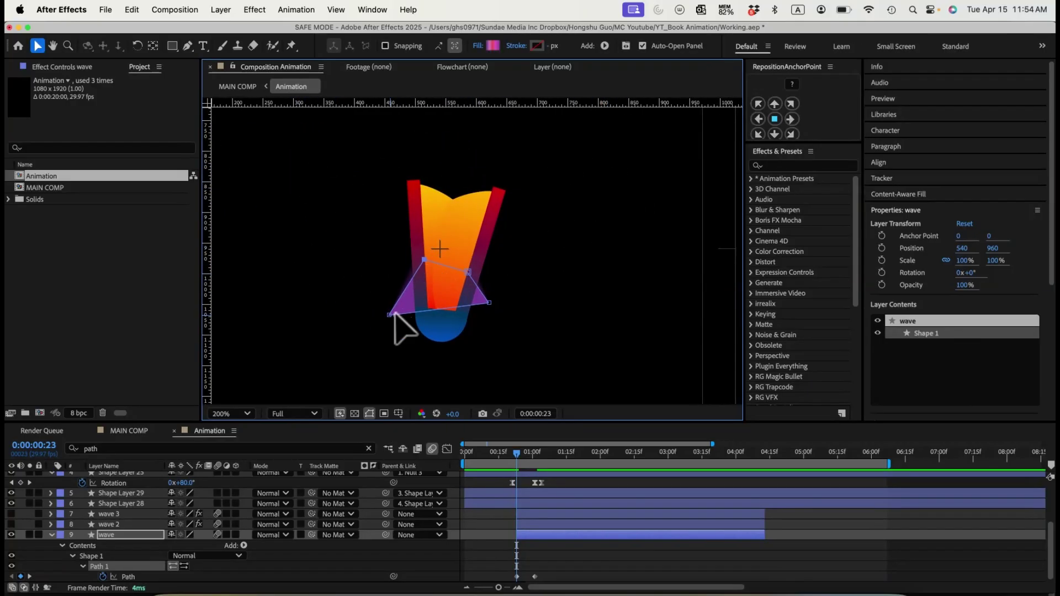
pyautogui.moveTo(393, 315); pyautogui.dragTo(425, 313)
pyautogui.moveTo(489, 302); pyautogui.dragTo(454, 316)
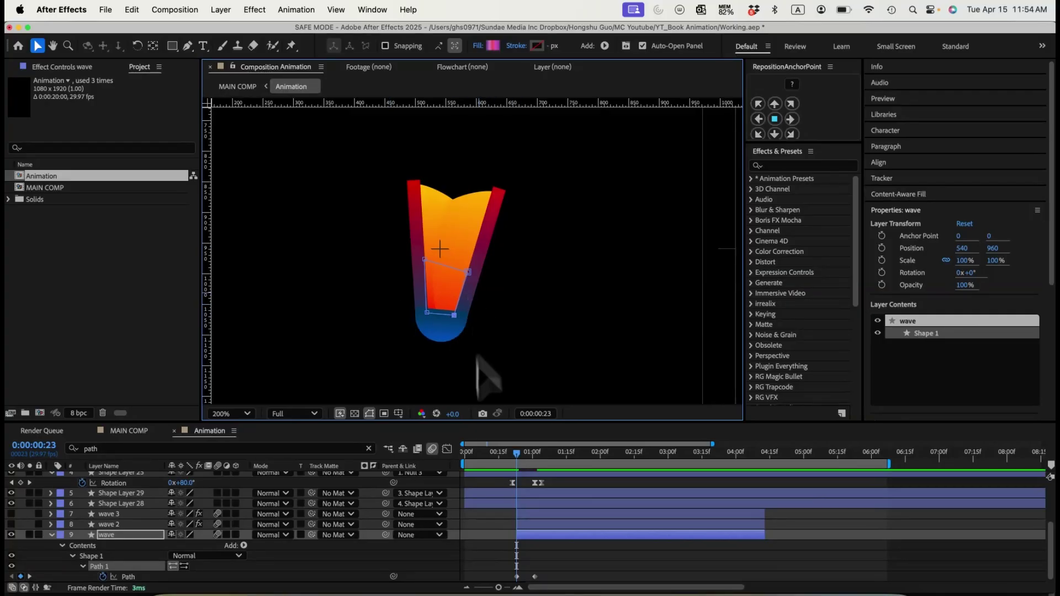
pyautogui.click(545, 560)
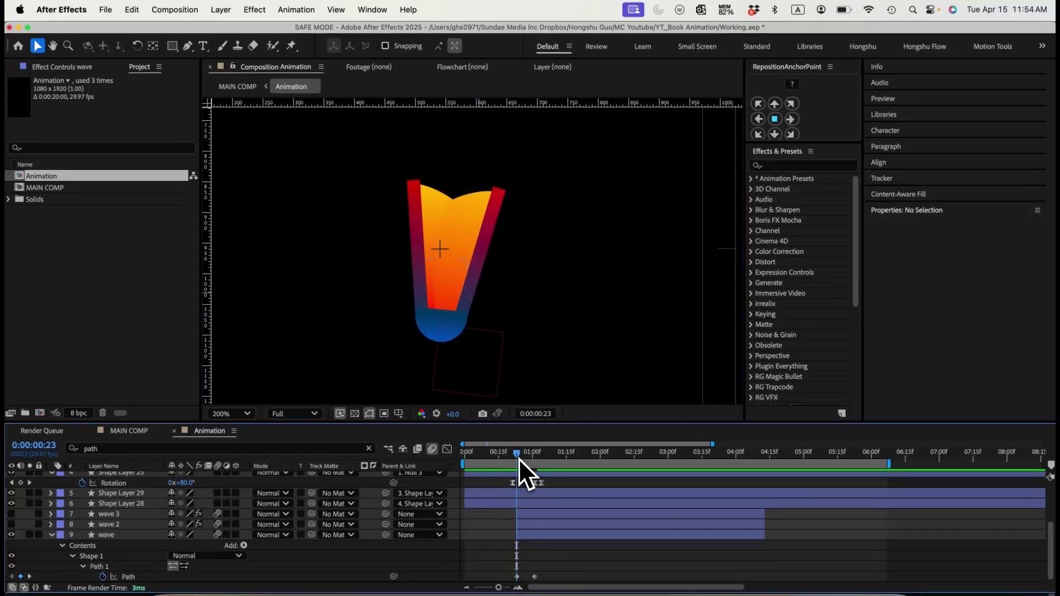
# - Scrub from 0:00:00:23 to 0:00:01:04 to review the wave shape growing out of the opening book
pyautogui.moveTo(518, 457); pyautogui.dragTo(527, 456)
pyautogui.press(',')
pyautogui.press('-')
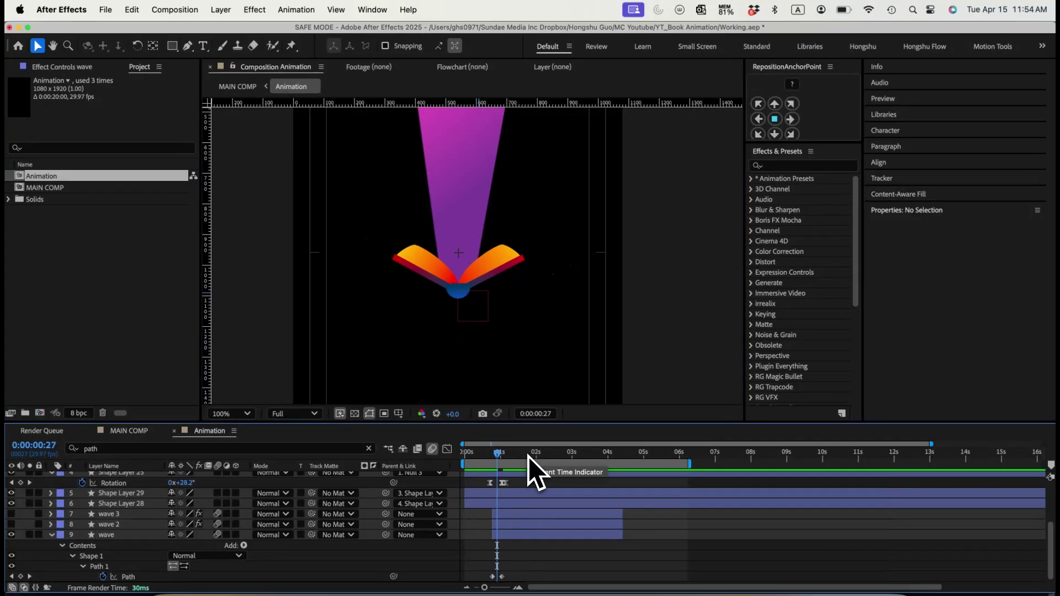
pyautogui.moveTo(543, 267); pyautogui.dragTo(534, 339)
pyautogui.press('v')
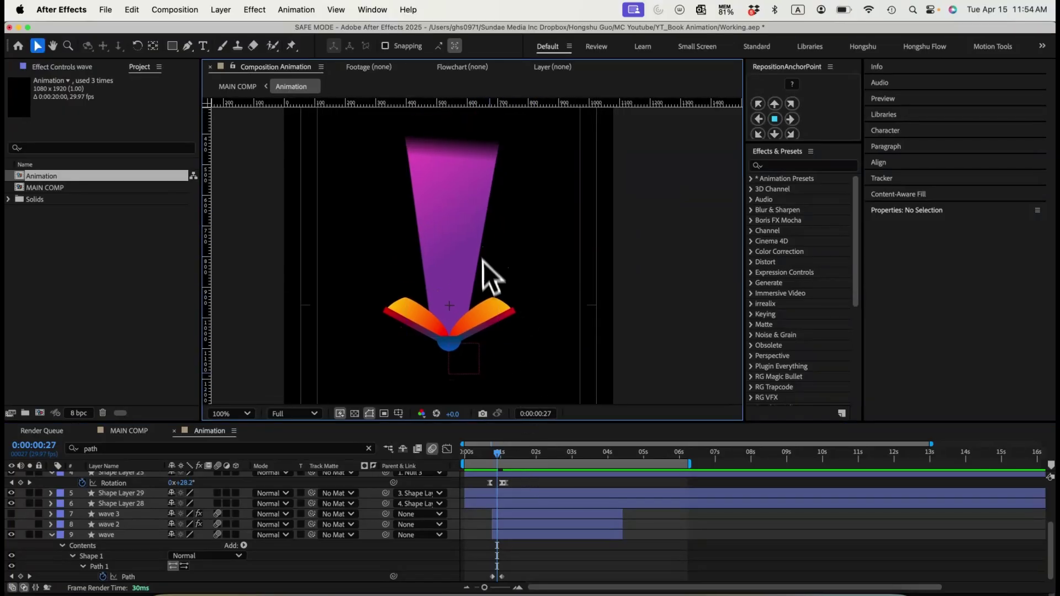
pyautogui.moveTo(497, 454); pyautogui.dragTo(500, 452)
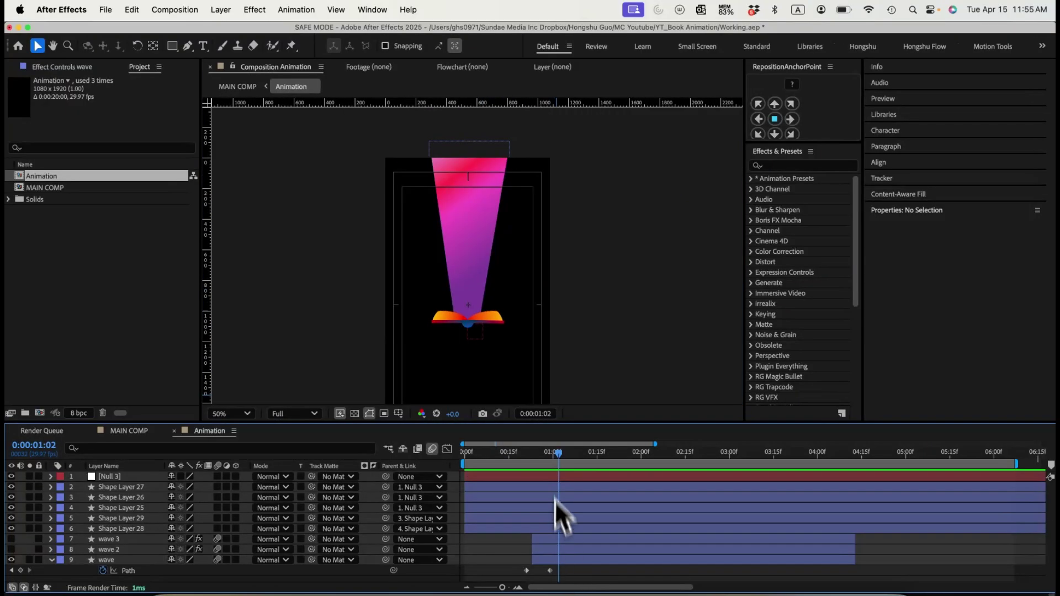
pyautogui.click(525, 459)
pyautogui.moveTo(525, 459); pyautogui.dragTo(564, 453)
# - Find the Wave Warp effect and apply it to the wave layer
pyautogui.click(574, 559)
pyautogui.click(799, 167)
pyautogui.write('wave warp')
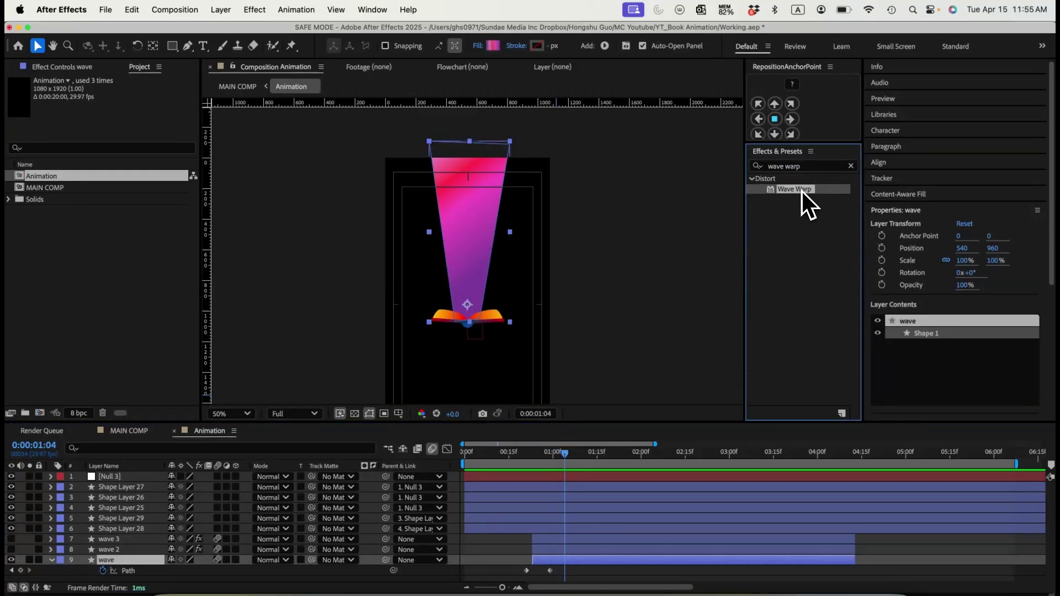
pyautogui.doubleClick(800, 190)
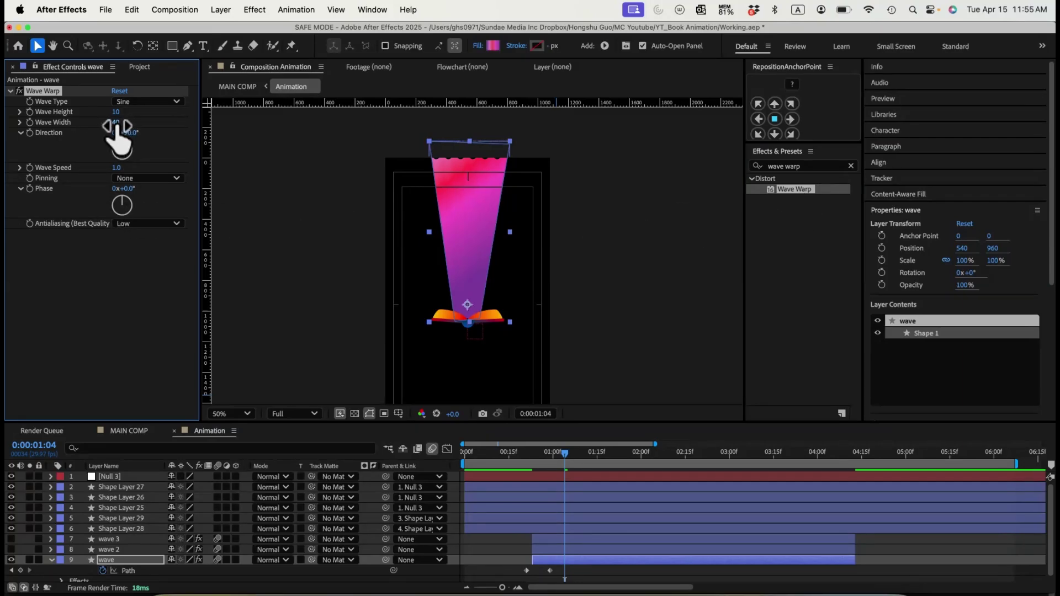
# - Set the wave layer's Wave Warp direction to 221° and its wave width to 100
pyautogui.moveTo(117, 126); pyautogui.dragTo(131, 125)
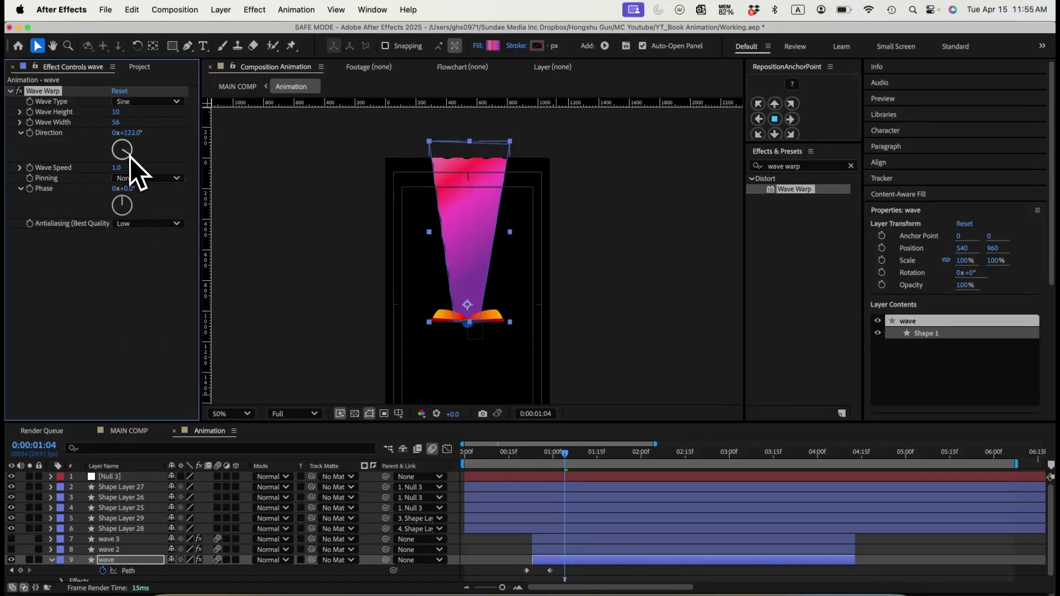
pyautogui.moveTo(130, 157); pyautogui.dragTo(123, 159)
pyautogui.click(568, 456)
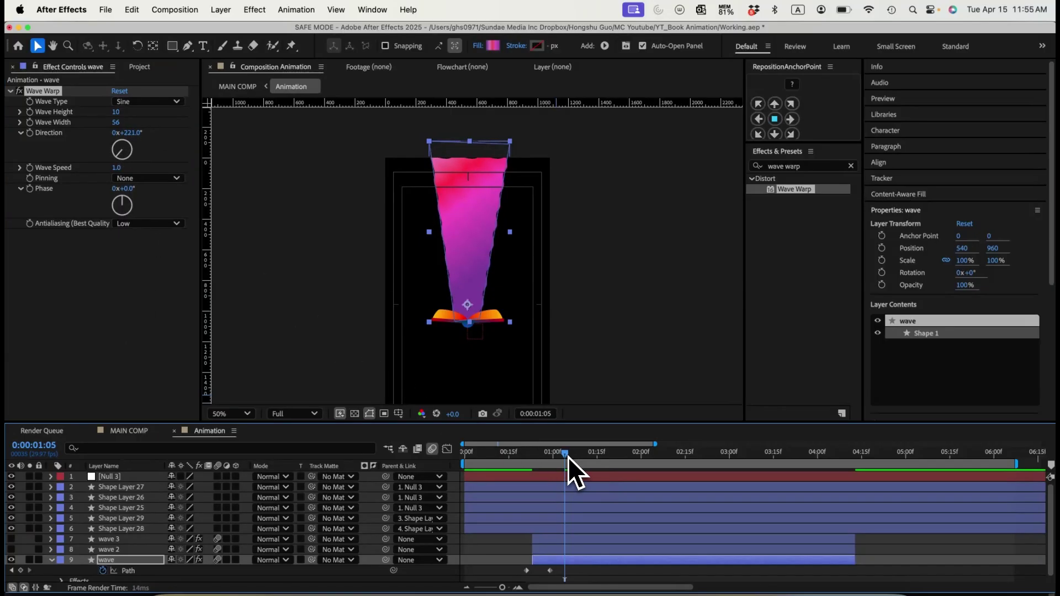
pyautogui.moveTo(661, 457); pyautogui.dragTo(738, 456)
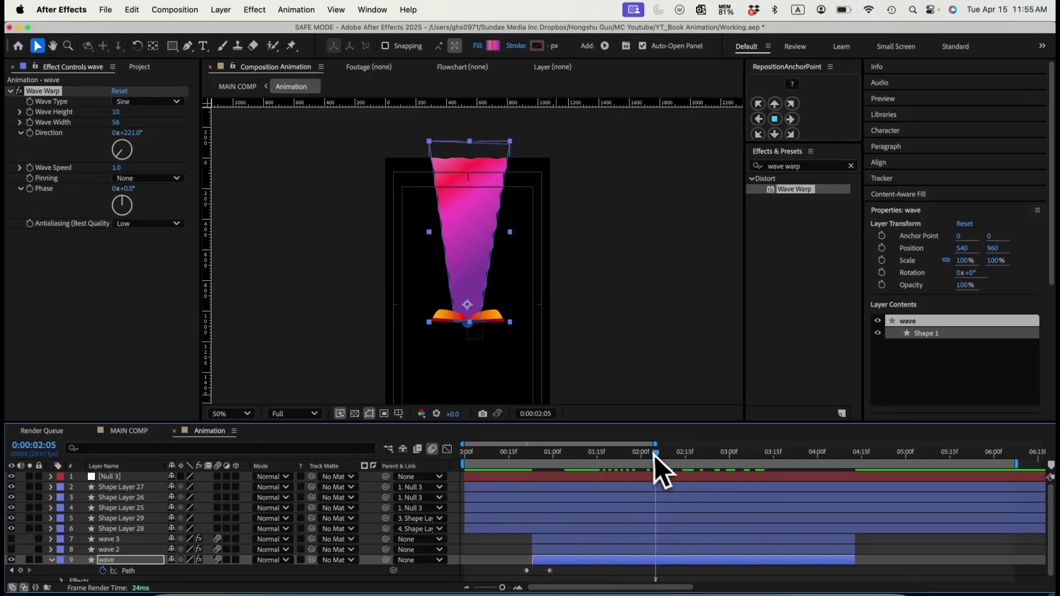
pyautogui.press('super+equal')
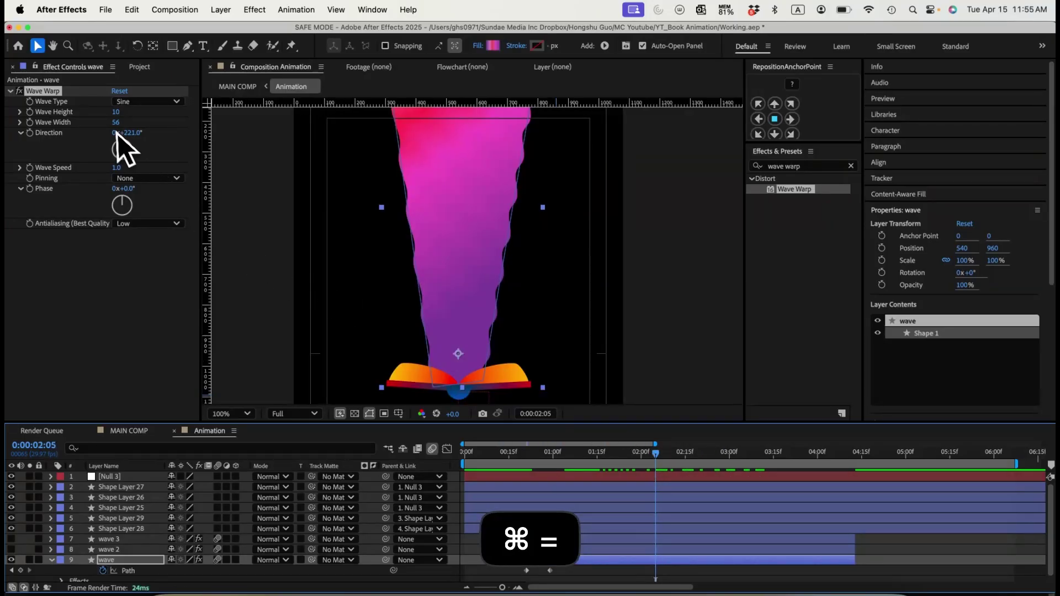
pyautogui.click(164, 134)
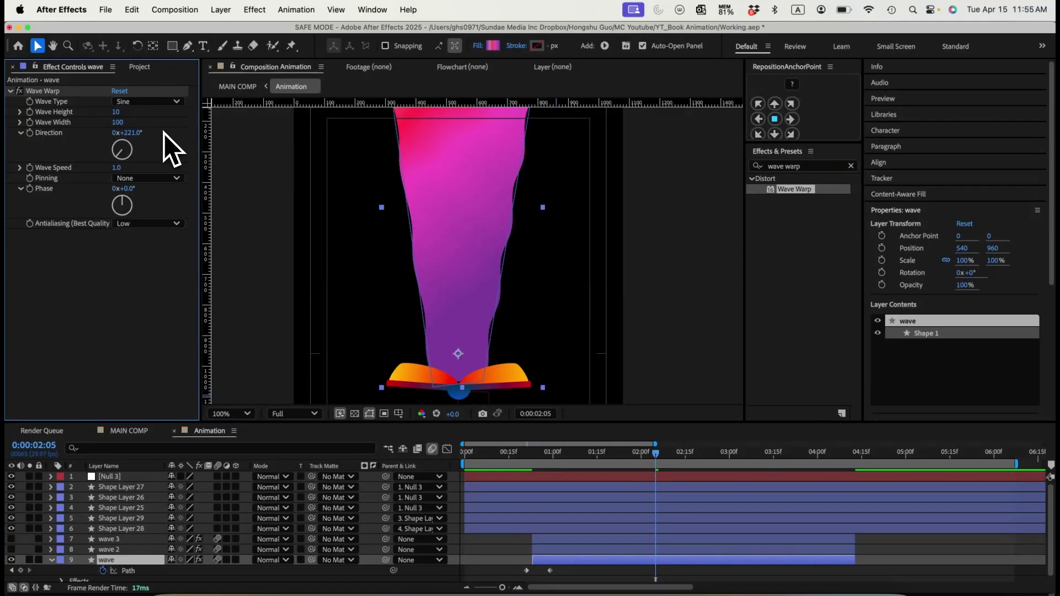
# - Set the Wave Warp speed on the wave layer to -5 and check the shape at 0:00:01:16
pyautogui.press('space')
pyautogui.moveTo(534, 208); pyautogui.dragTo(523, 259)
pyautogui.press('v')
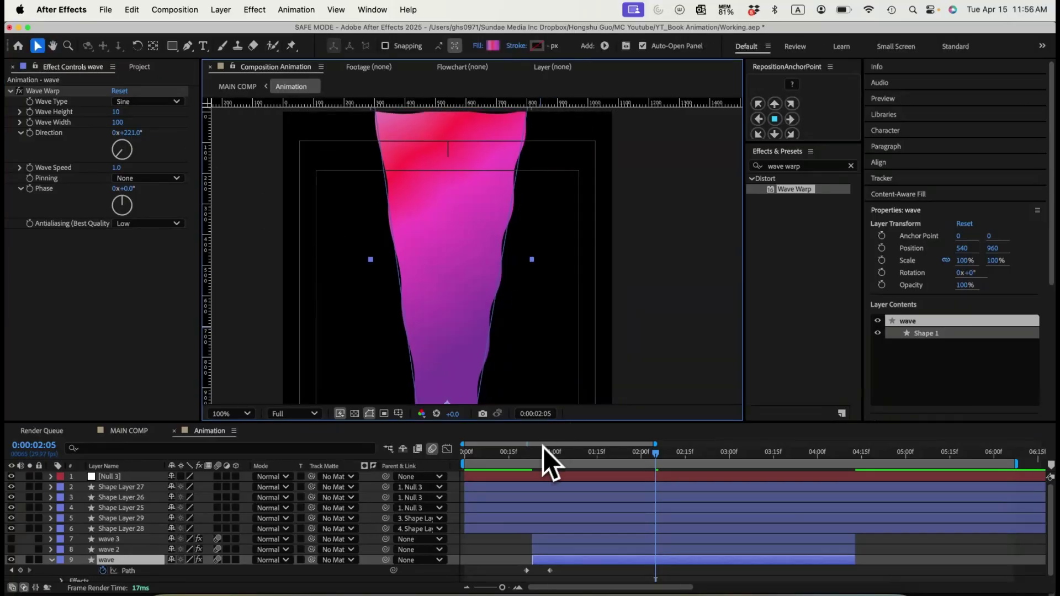
pyautogui.moveTo(544, 456); pyautogui.dragTo(561, 456)
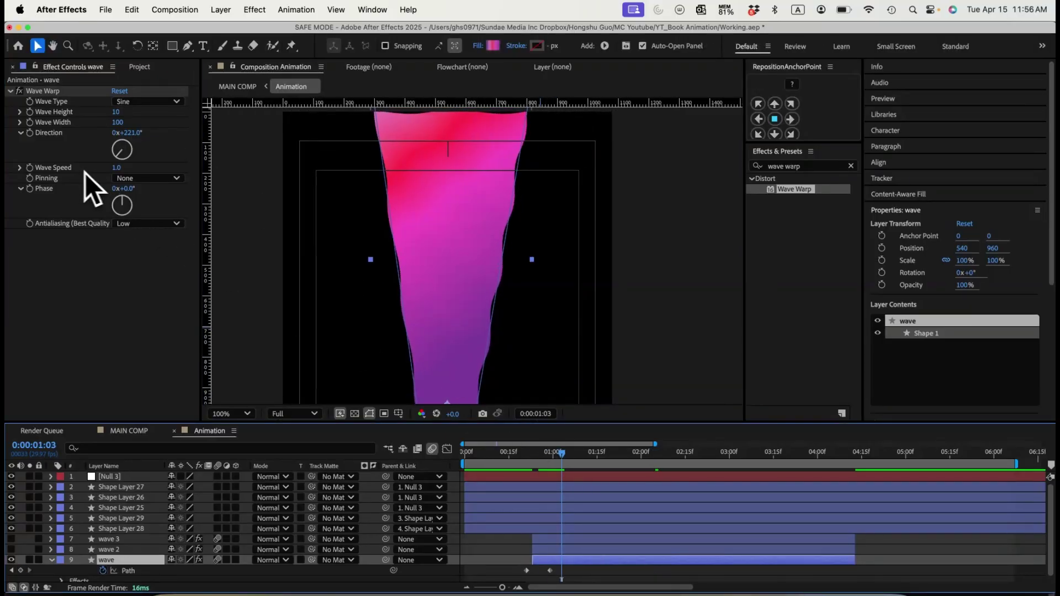
pyautogui.click(118, 168)
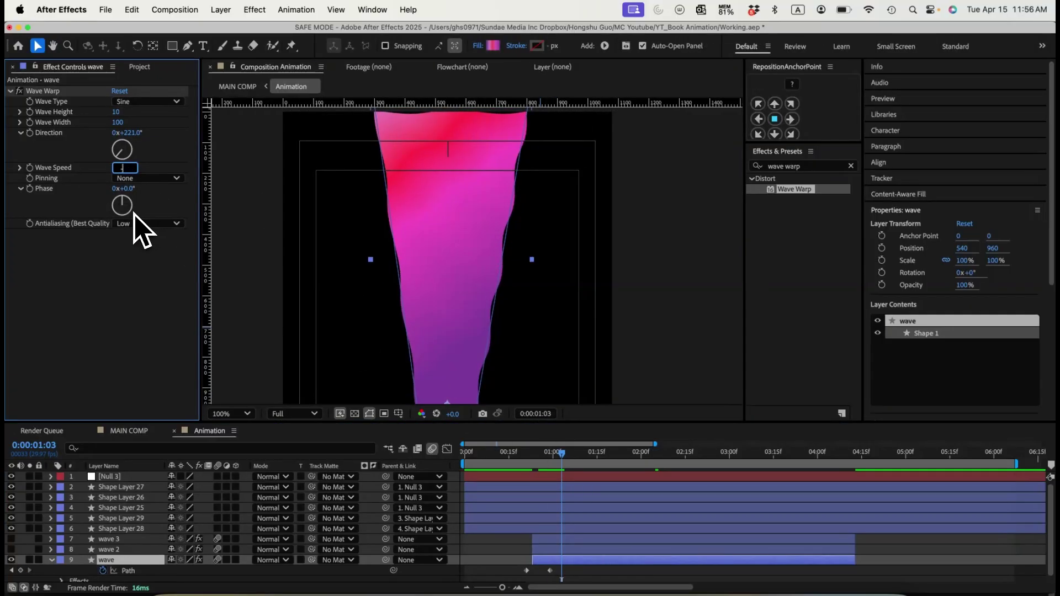
pyautogui.write('-5')
pyautogui.press('Return')
pyautogui.click(599, 456)
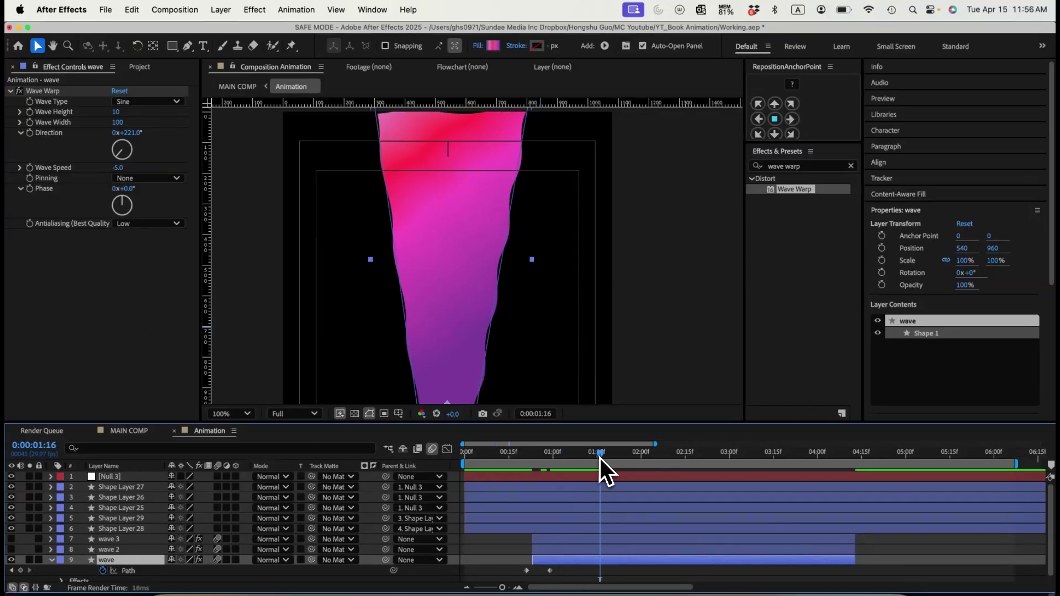
# - Play back the wave motion over the whole frame, starting from 0:00:00:23 and 0:00:00:19
pyautogui.press('super+minus')
pyautogui.click(534, 455)
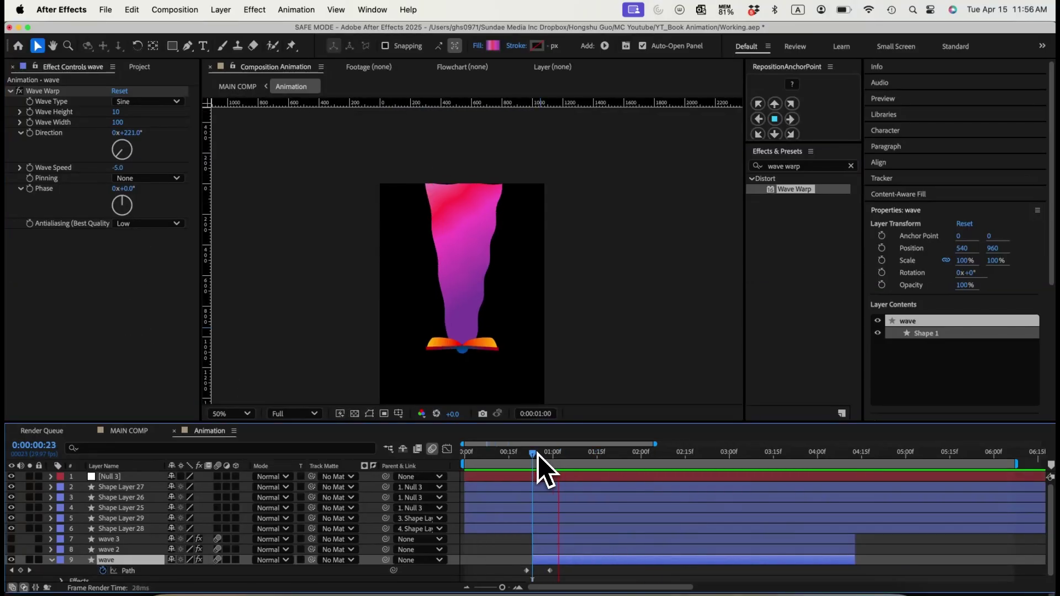
pyautogui.click(521, 453)
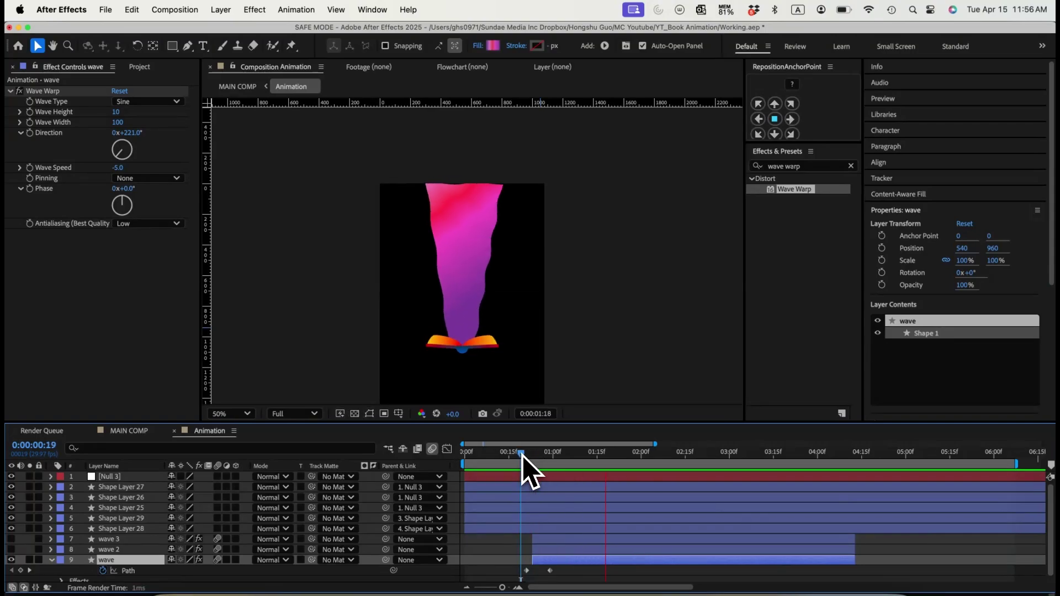
pyautogui.press('space')
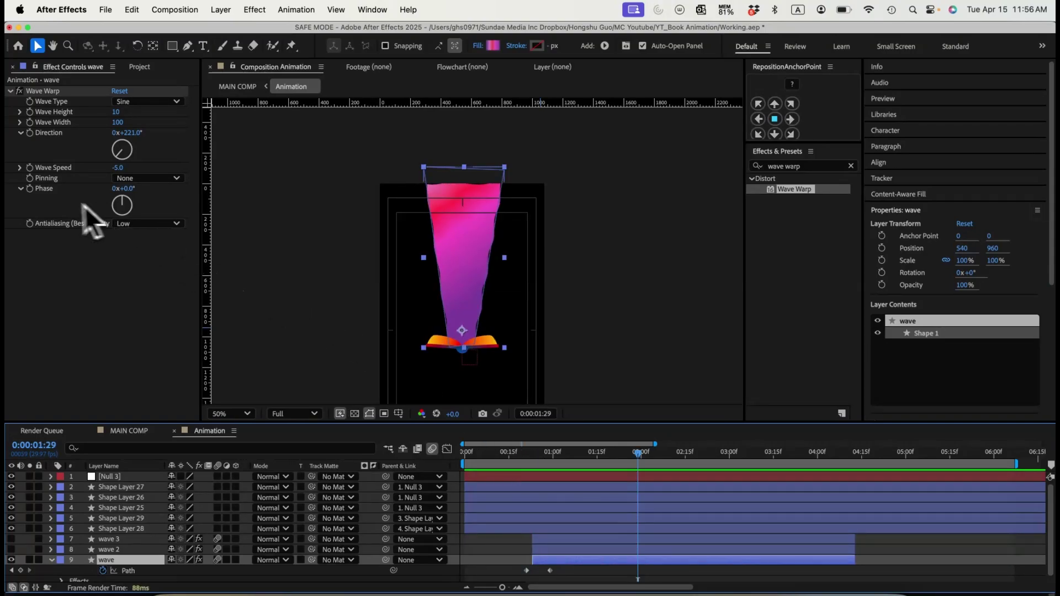
# - Pin the wave layer's Wave Warp to Bottom Edge and preview it from 0:00:00:24
pyautogui.click(162, 178)
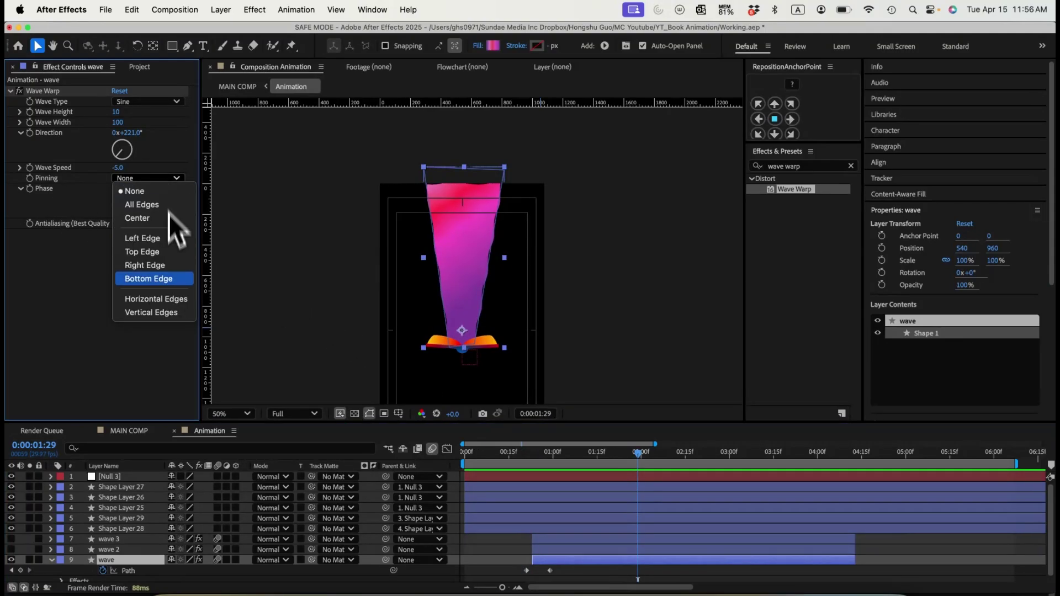
pyautogui.click(160, 285)
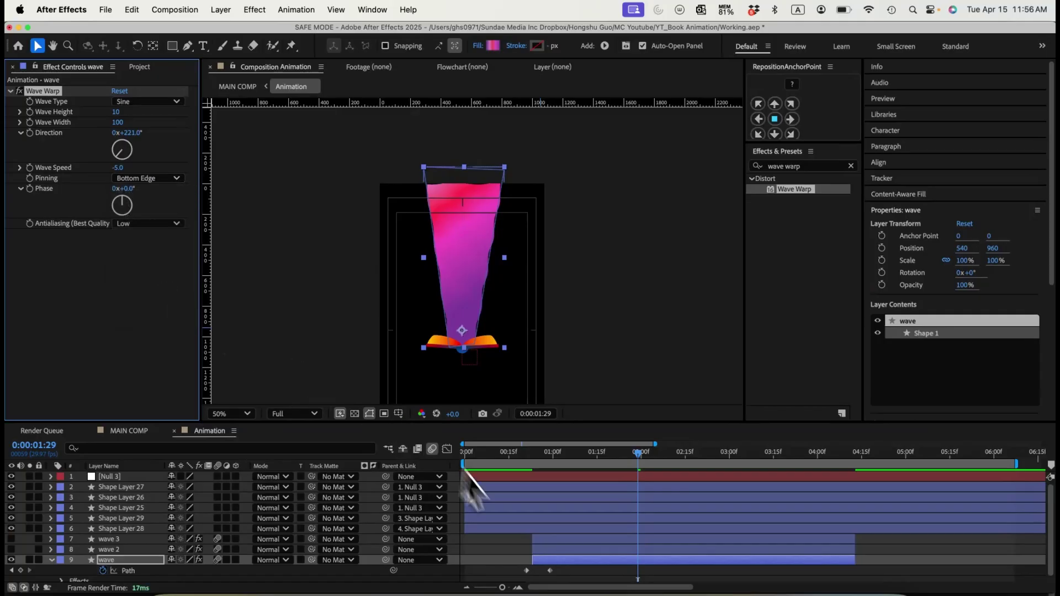
pyautogui.click(522, 544)
pyautogui.click(535, 462)
pyautogui.press('space')
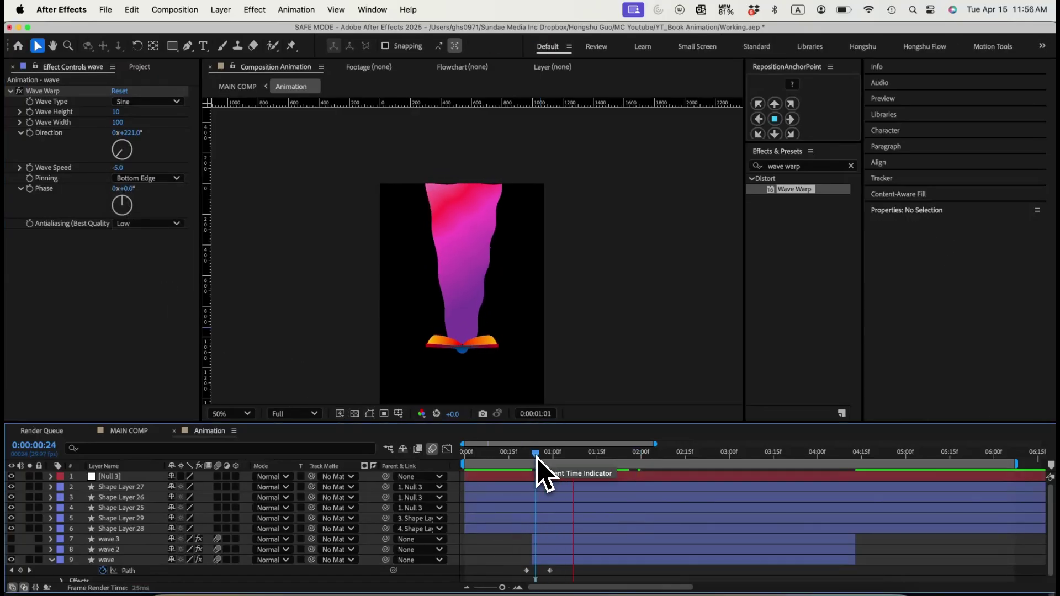
# - Remove the wave layer's Path keyframes and show the wave 2 layer with its Path keyframes revealed
pyautogui.click(111, 570)
pyautogui.click(114, 562)
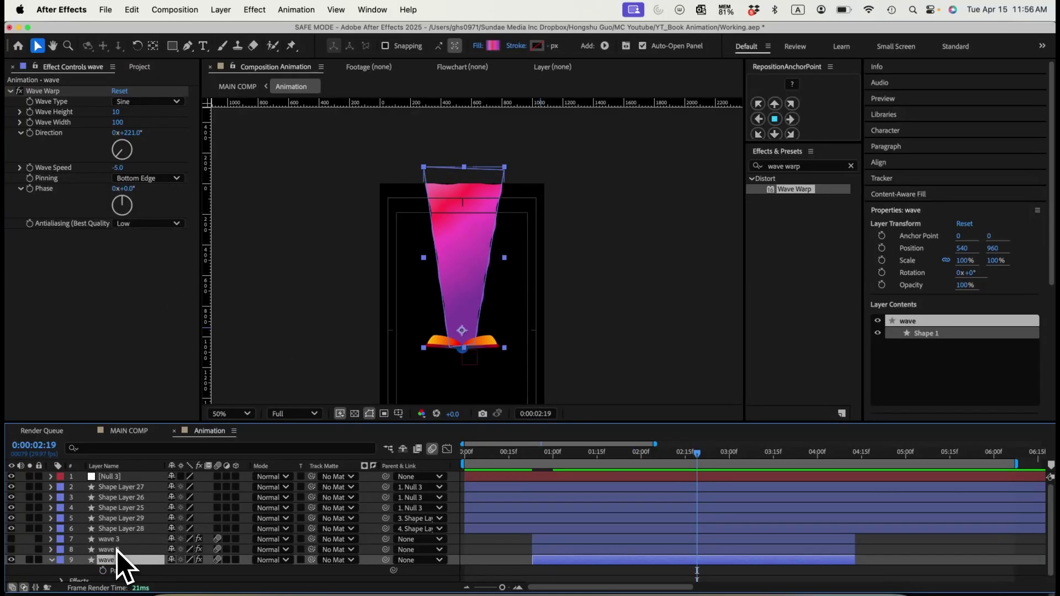
pyautogui.click(114, 550)
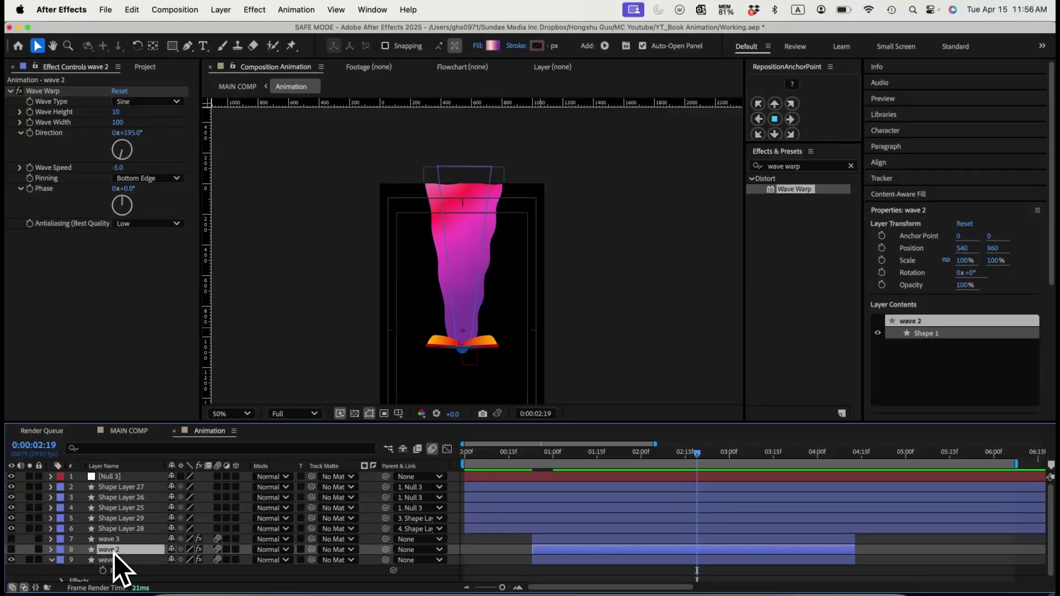
pyautogui.click(11, 549)
pyautogui.press('u')
pyautogui.press('.')
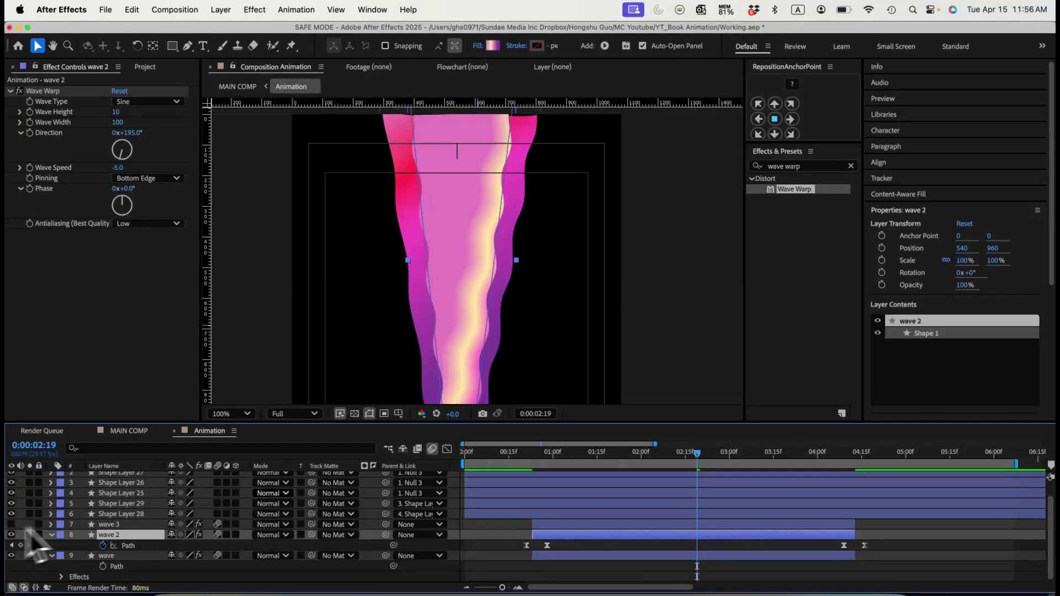
# - Move the two top corners of the wave 2 path inward at 0:00:00:28 to narrow the band
pyautogui.click(134, 545)
pyautogui.moveTo(572, 457); pyautogui.dragTo(557, 457)
pyautogui.click(574, 545)
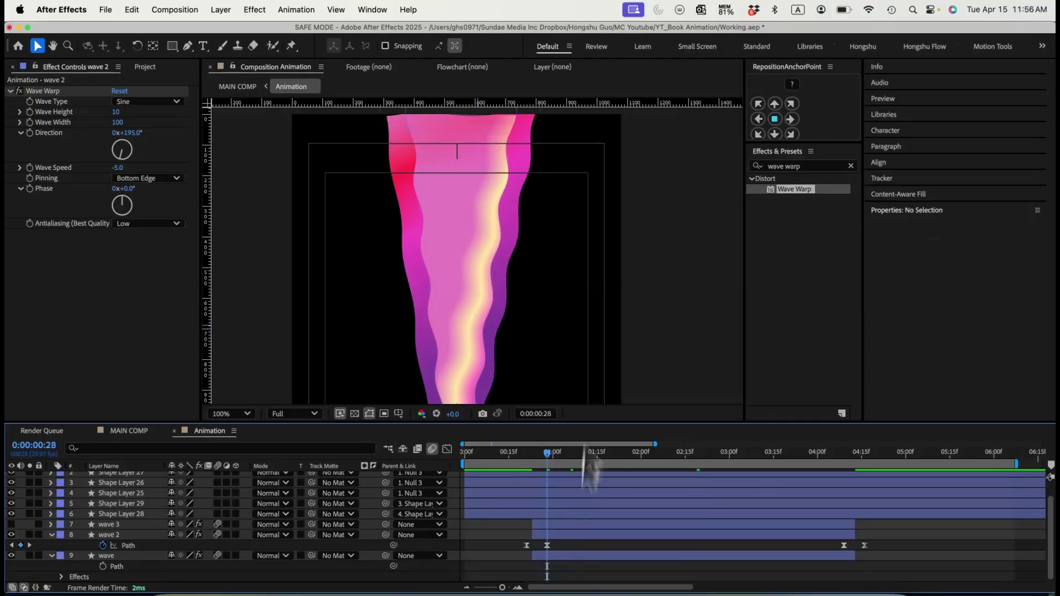
pyautogui.moveTo(575, 153); pyautogui.dragTo(574, 280)
pyautogui.click(124, 545)
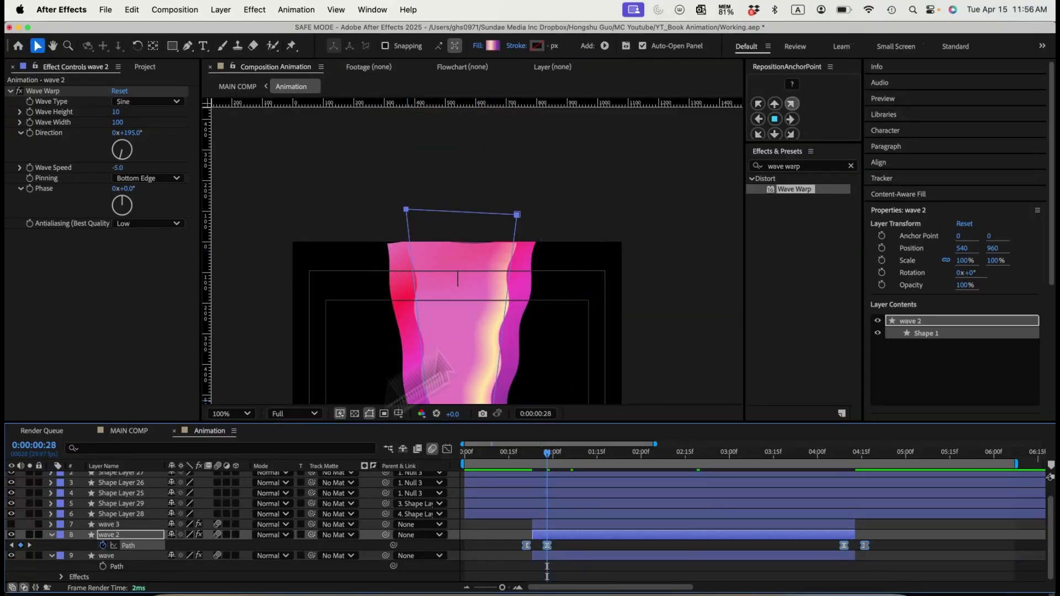
pyautogui.moveTo(516, 214); pyautogui.dragTo(613, 113)
pyautogui.moveTo(605, 191); pyautogui.dragTo(568, 218)
pyautogui.press('v')
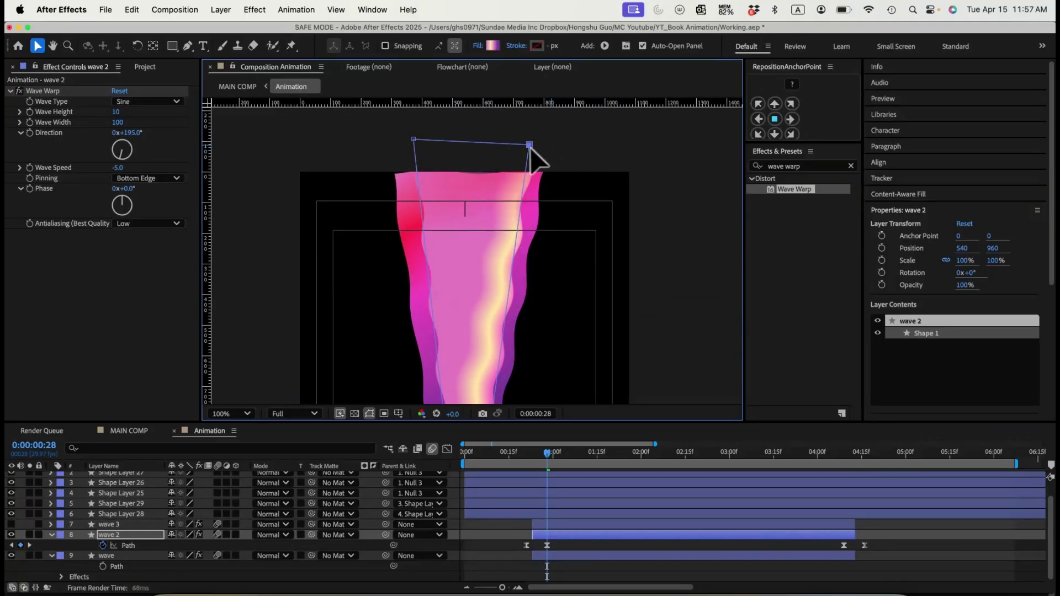
pyautogui.moveTo(530, 145); pyautogui.dragTo(518, 144)
pyautogui.moveTo(420, 152); pyautogui.dragTo(426, 144)
# - Undo the accidental changes to Null 3 at the book
pyautogui.press('space')
pyautogui.moveTo(578, 323); pyautogui.dragTo(575, 159)
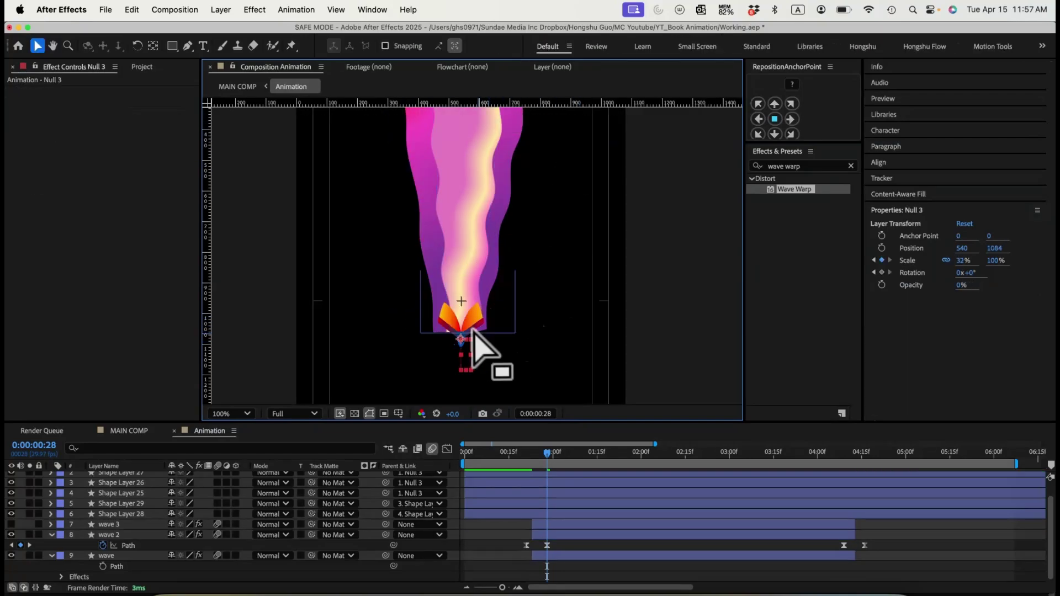
pyautogui.press('super+z')
pyautogui.press('super+z')
pyautogui.press('super+z')
# - Make the wave 3 layer visible and reveal its Path keyframes
pyautogui.click(551, 527)
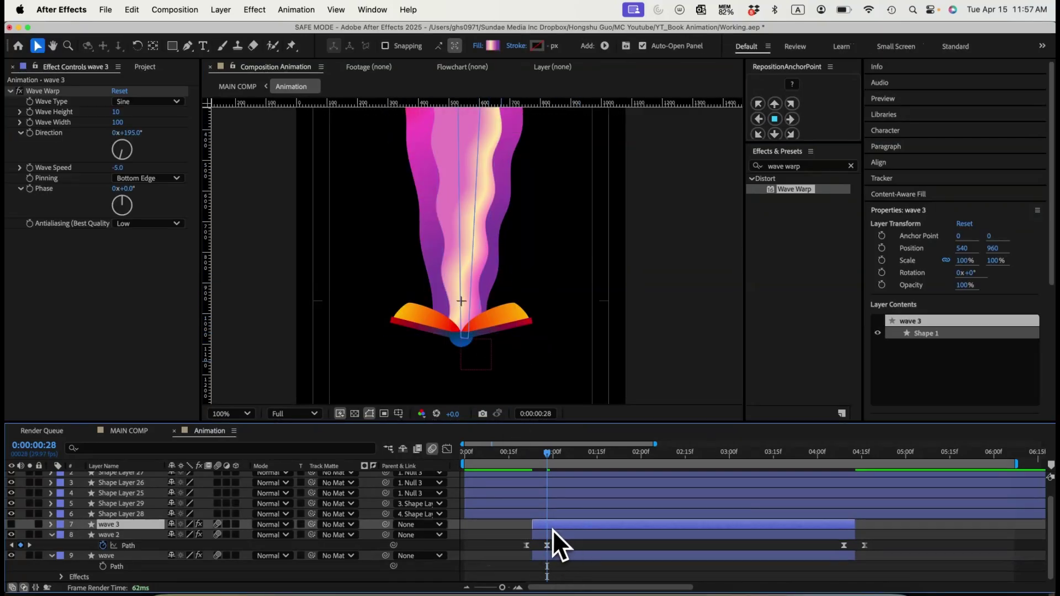
pyautogui.click(11, 523)
pyautogui.press('u')
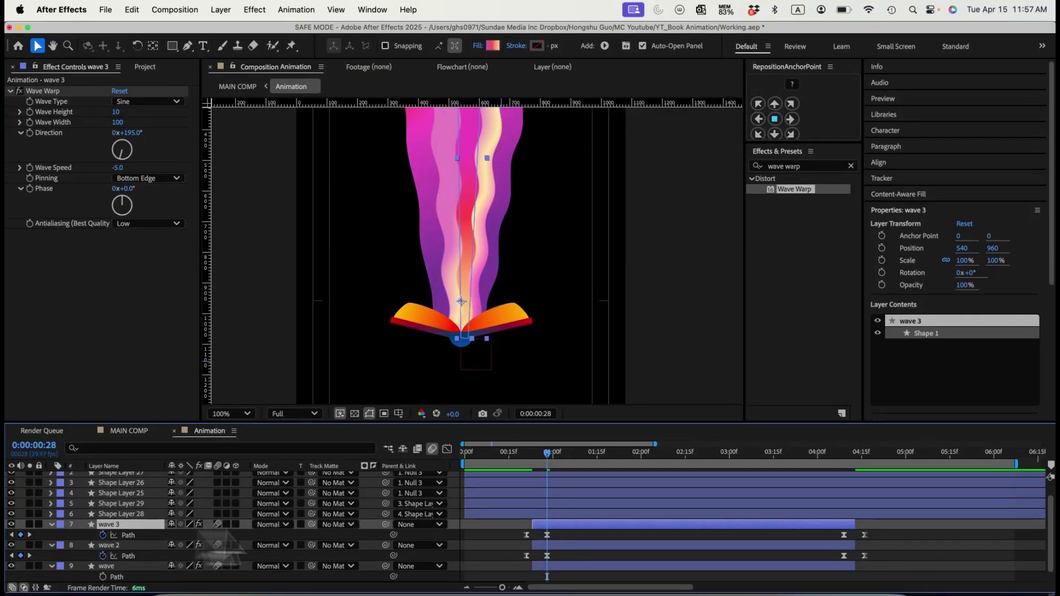
# - Move the two top corners of the wave 3 path outward at 0:00:00:28 to widen the band
pyautogui.moveTo(551, 533); pyautogui.dragTo(522, 533)
pyautogui.moveTo(557, 377); pyautogui.dragTo(560, 407)
pyautogui.moveTo(579, 232); pyautogui.dragTo(594, 442)
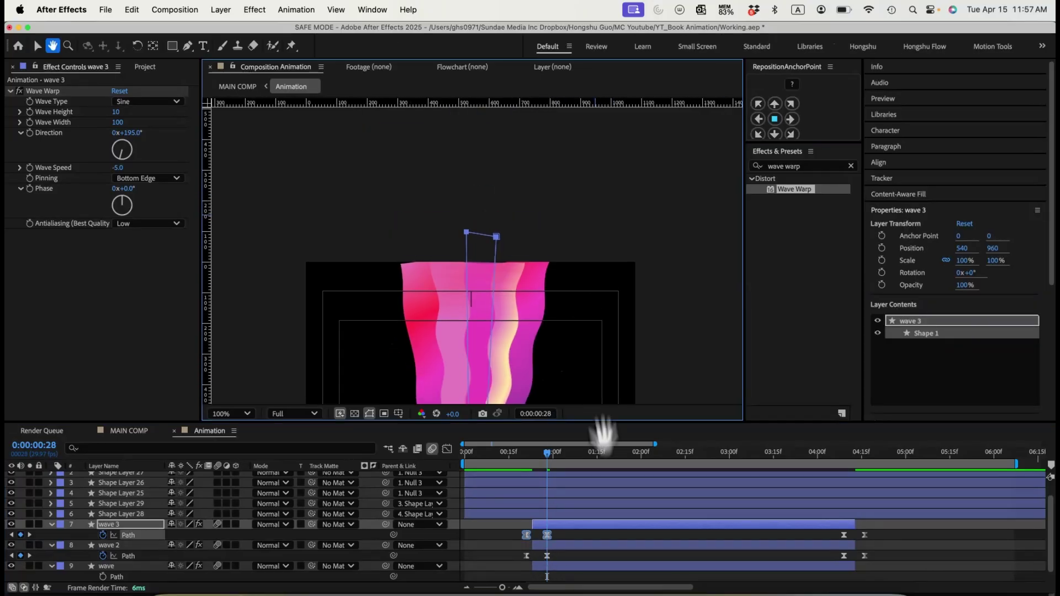
pyautogui.moveTo(496, 237); pyautogui.dragTo(461, 234)
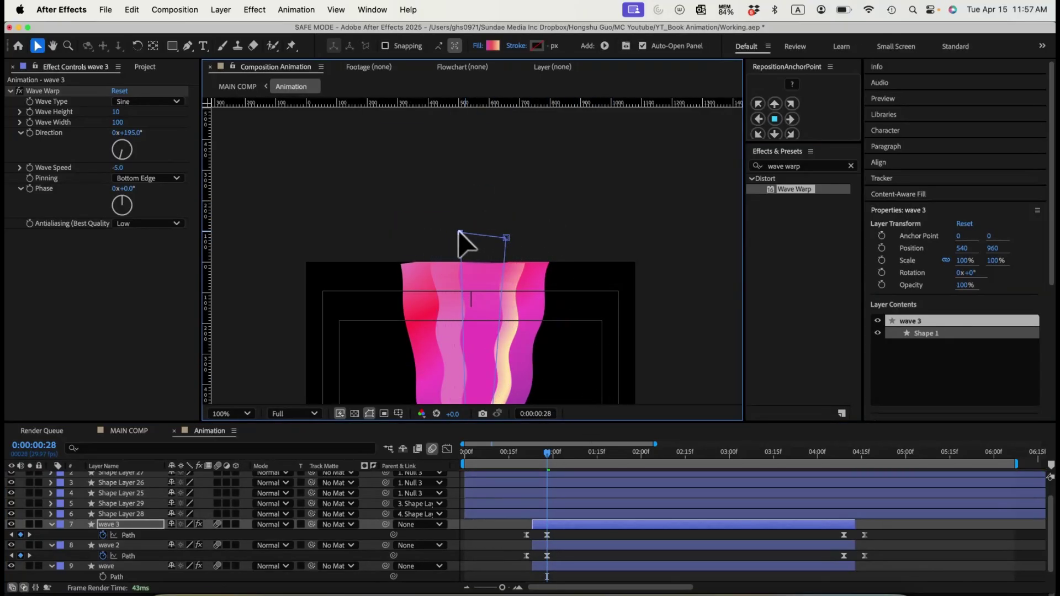
pyautogui.press('space')
pyautogui.moveTo(660, 348); pyautogui.dragTo(604, 155)
pyautogui.click(513, 564)
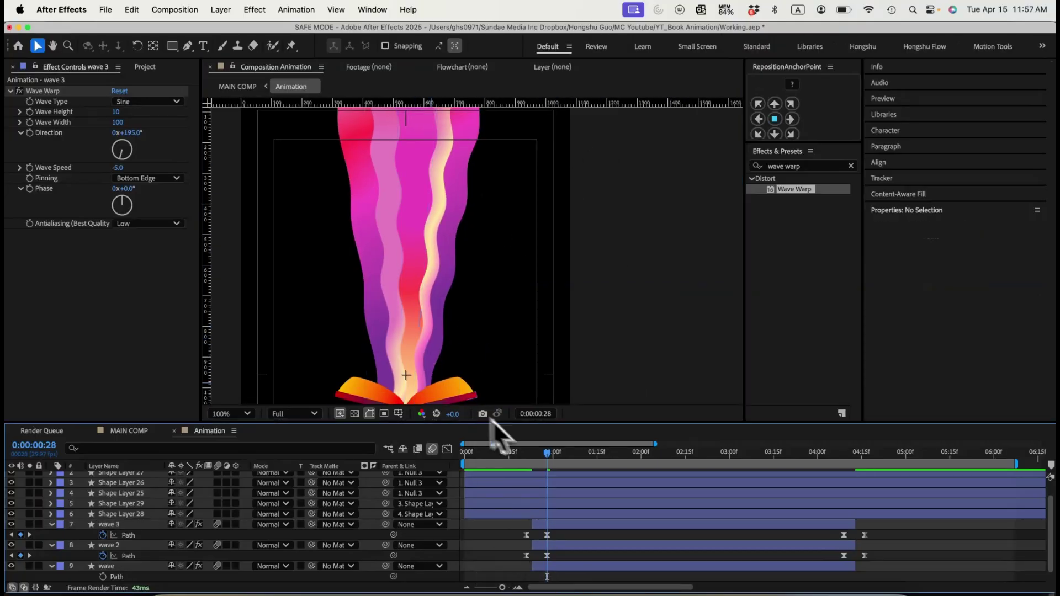
# - Trim the start of the wave layer to 0:00:00:25 and play back the waves growing from the opening book
pyautogui.hotkey('alt', '[')
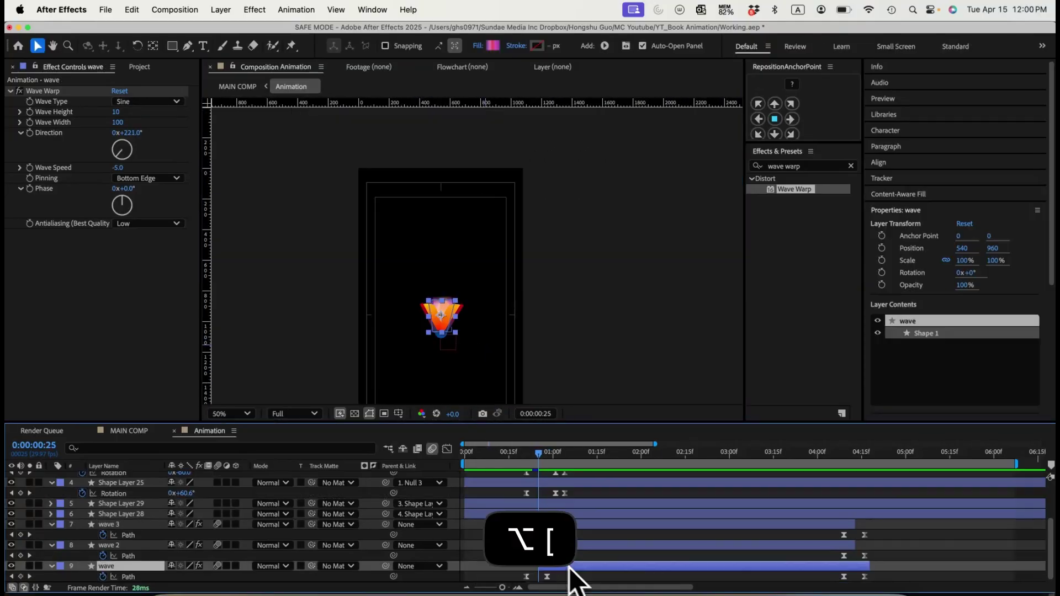
pyautogui.click(571, 576)
pyautogui.press('space')
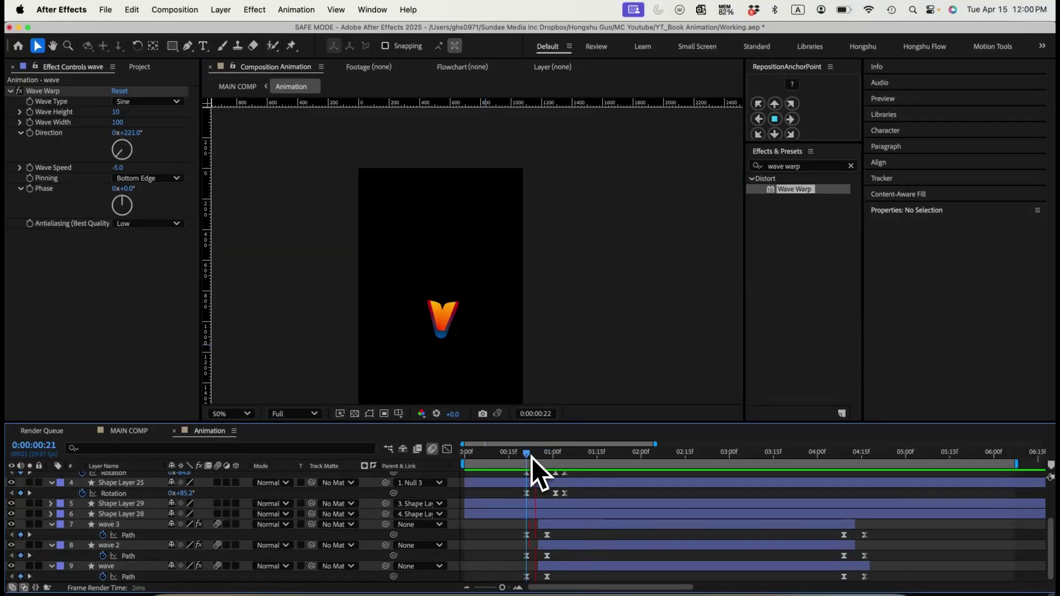
pyautogui.click(522, 454)
pyautogui.press('space')
pyautogui.press('space')
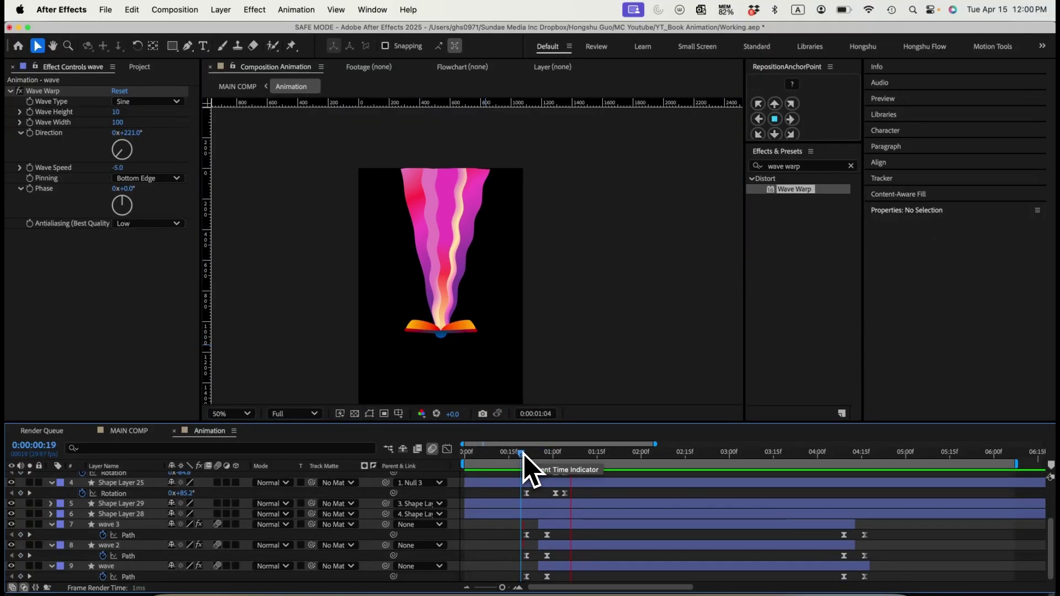
# - Add a new adjustment layer above all the other layers in the Animation composition
pyautogui.scroll(5, 519, 542)
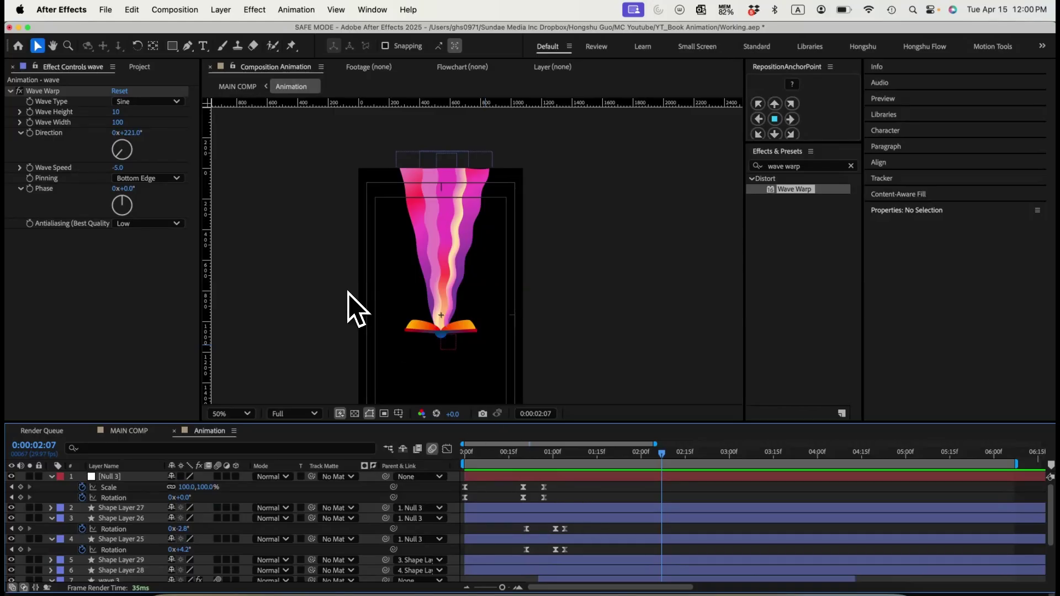
pyautogui.click(220, 9)
pyautogui.moveTo(229, 33)
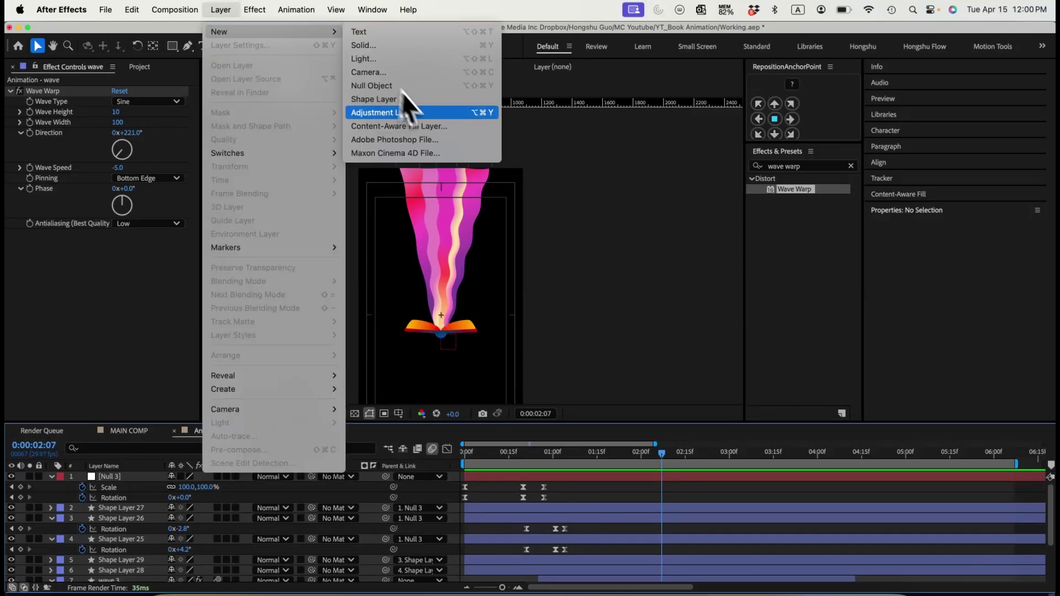
pyautogui.click(411, 112)
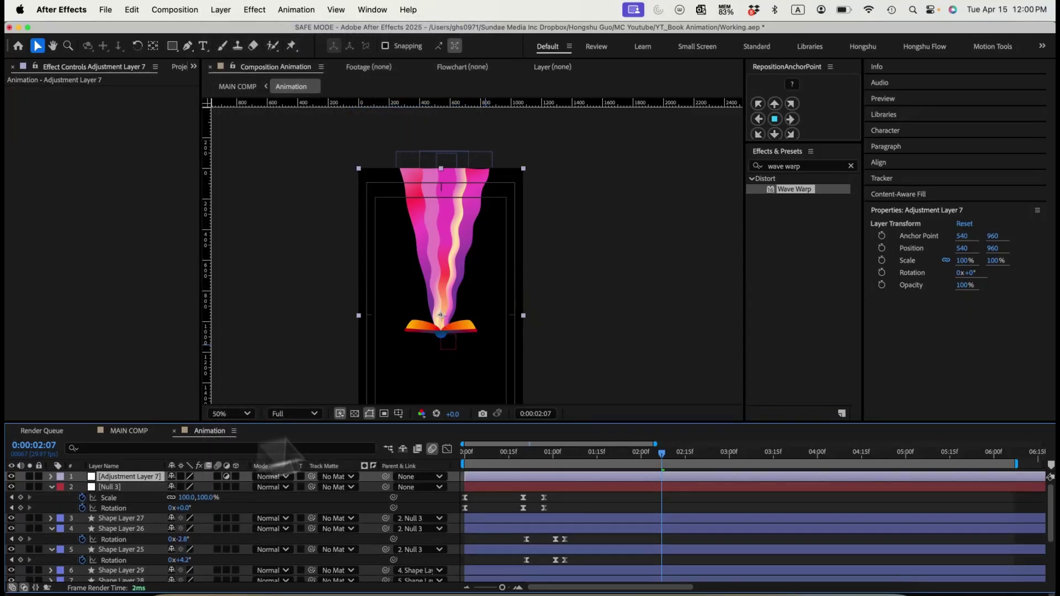
# - Find the Transform distort effect and apply it to the new adjustment layer
pyautogui.click(783, 166)
pyautogui.write('tra')
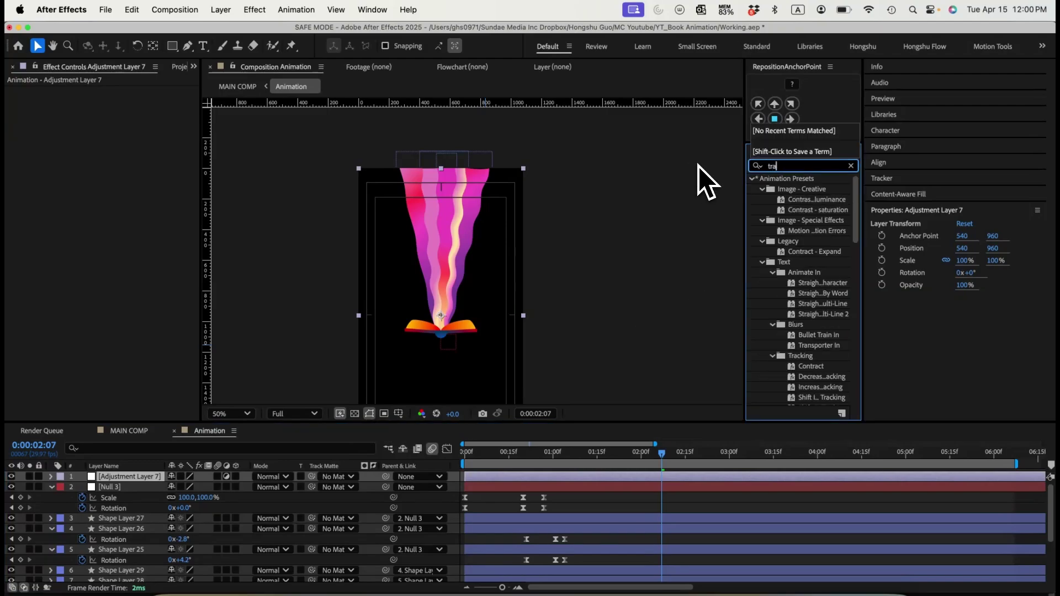
pyautogui.write('nsform')
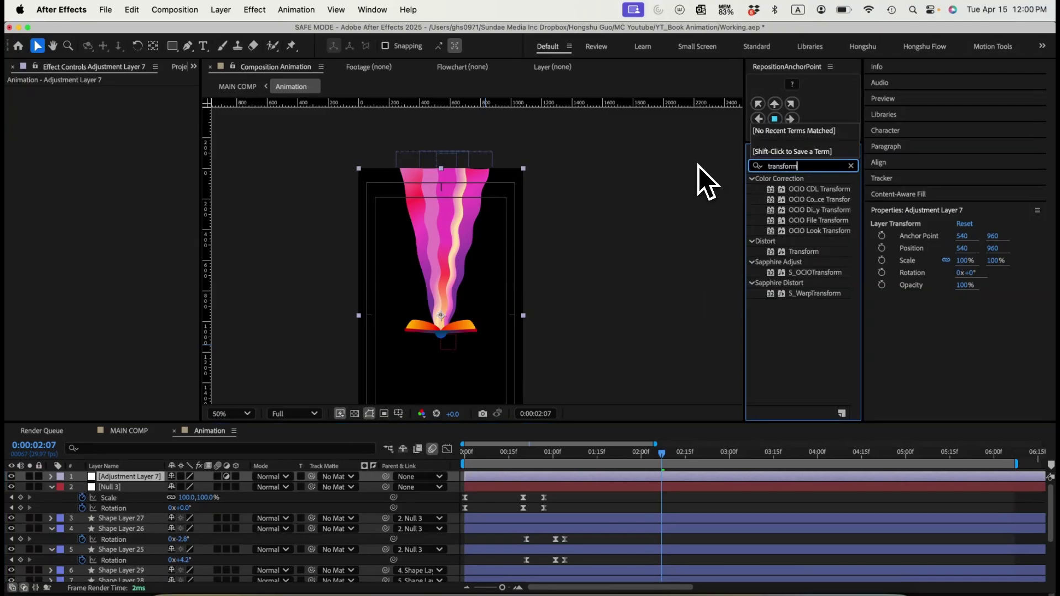
pyautogui.doubleClick(798, 251)
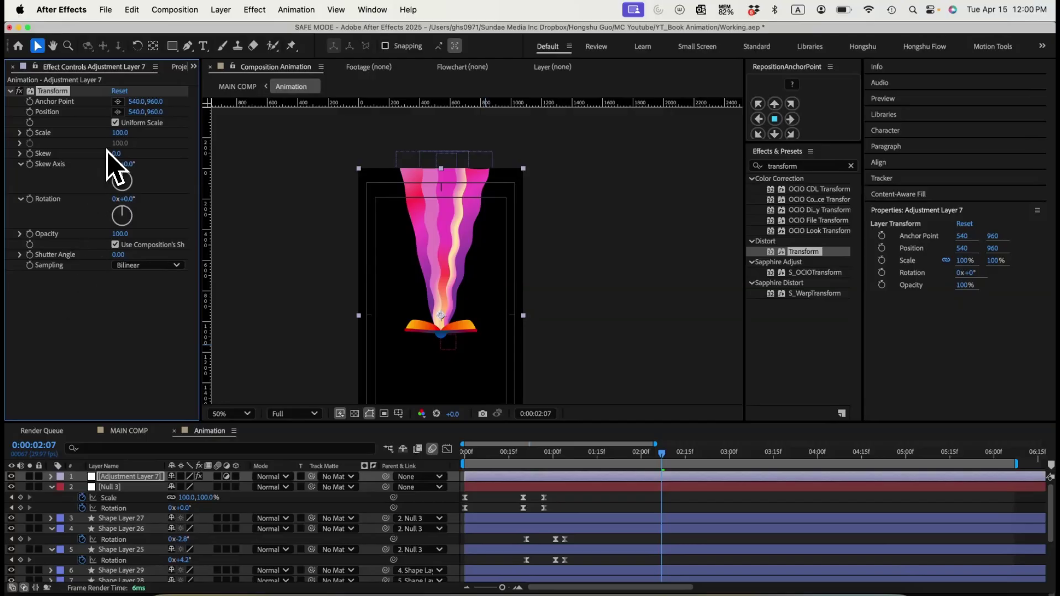
# - Add the expression wiggle(10,5) to the Transform effect's Position on the adjustment layer and play back the shaking animation from the start
pyautogui.click(30, 112)
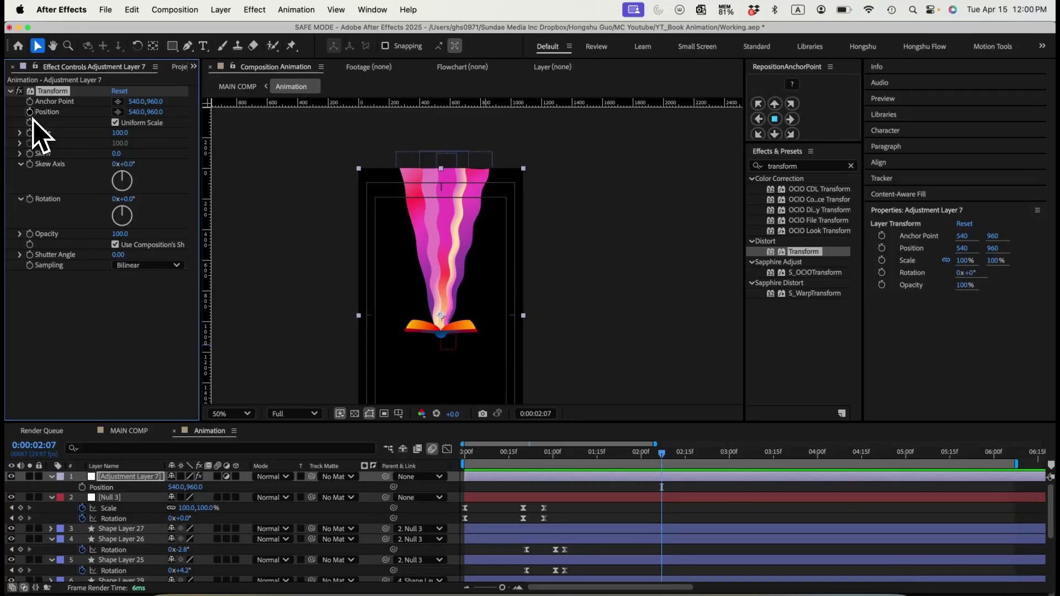
pyautogui.keyDown('alt'); pyautogui.click(30, 112); pyautogui.keyUp('alt')
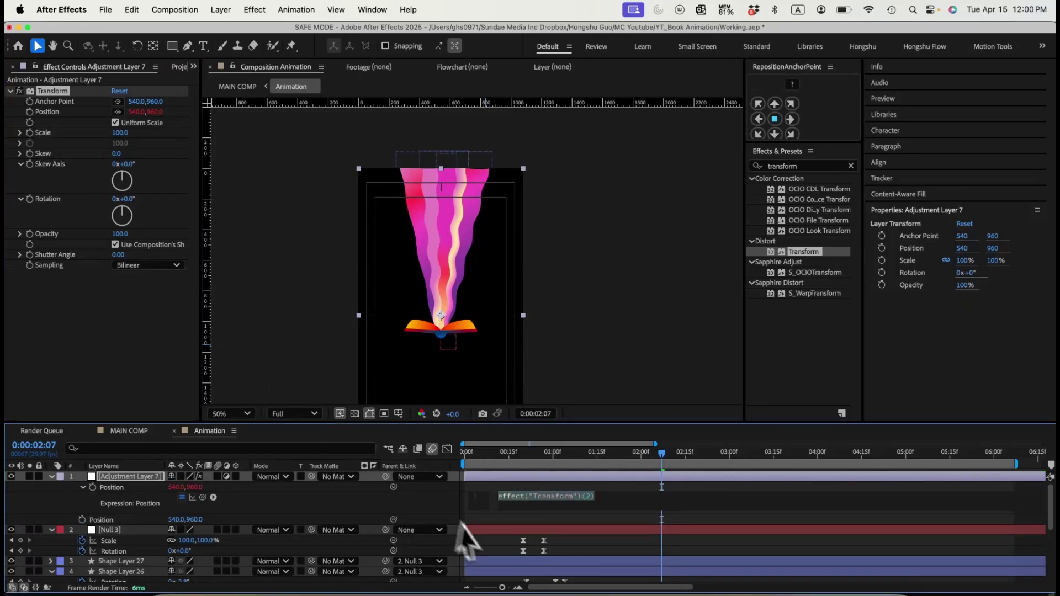
pyautogui.write('wiggle')
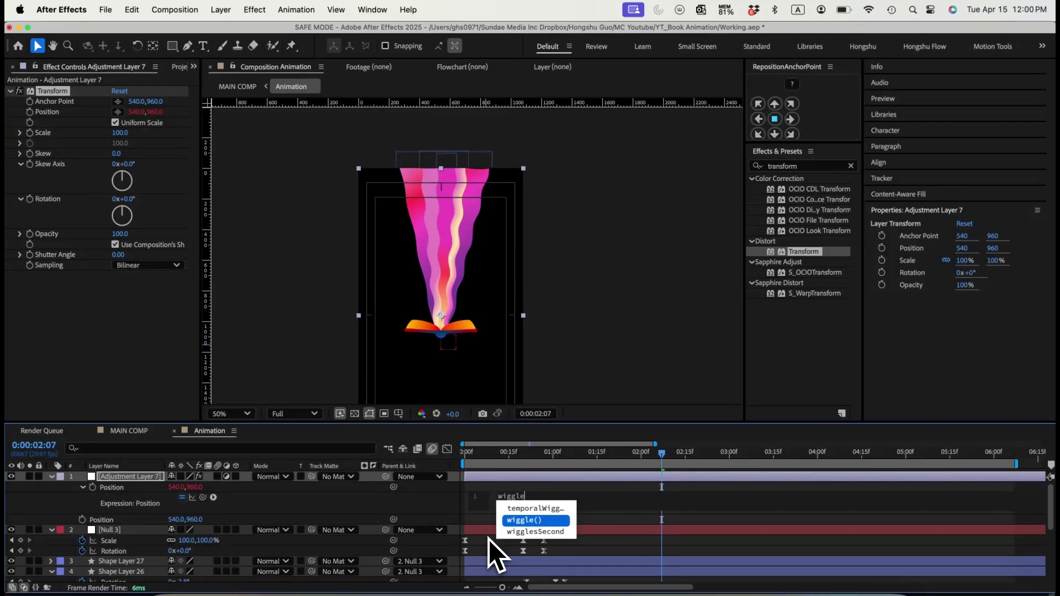
pyautogui.write('(10,5')
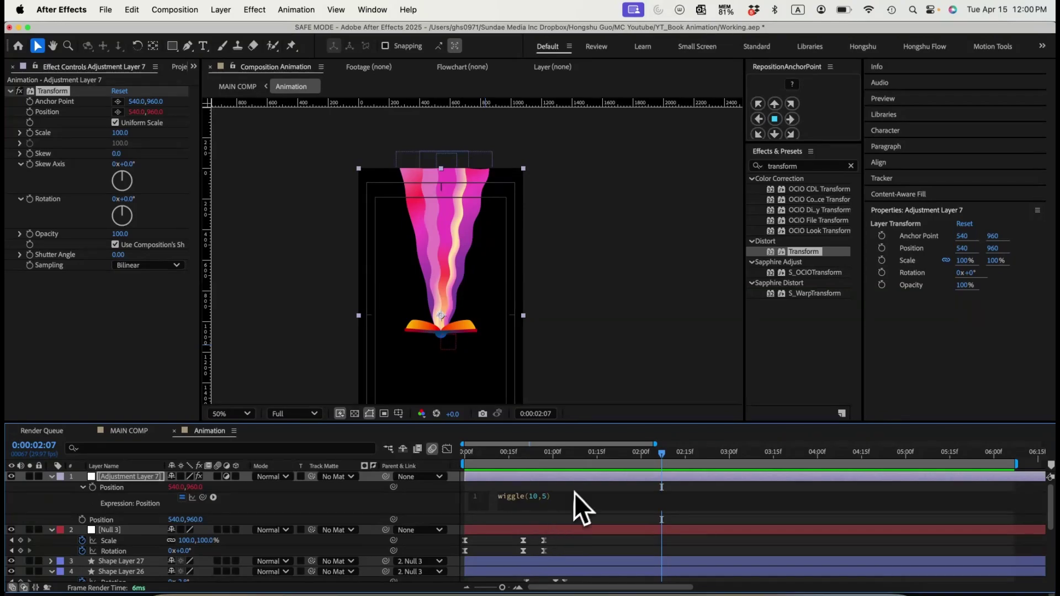
pyautogui.click(573, 487)
pyautogui.moveTo(496, 453); pyautogui.dragTo(452, 455)
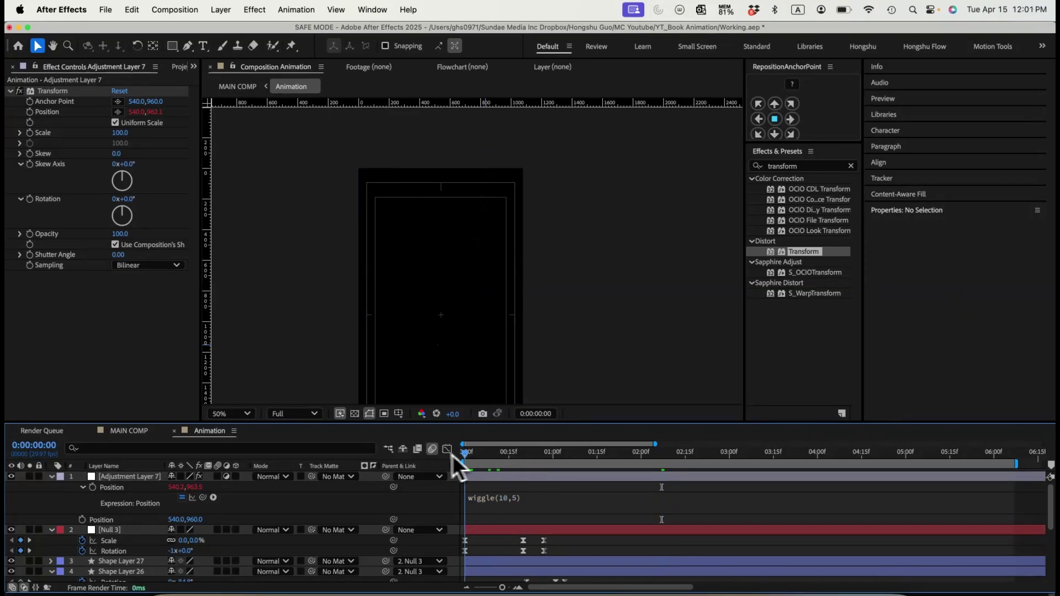
pyautogui.press('space')
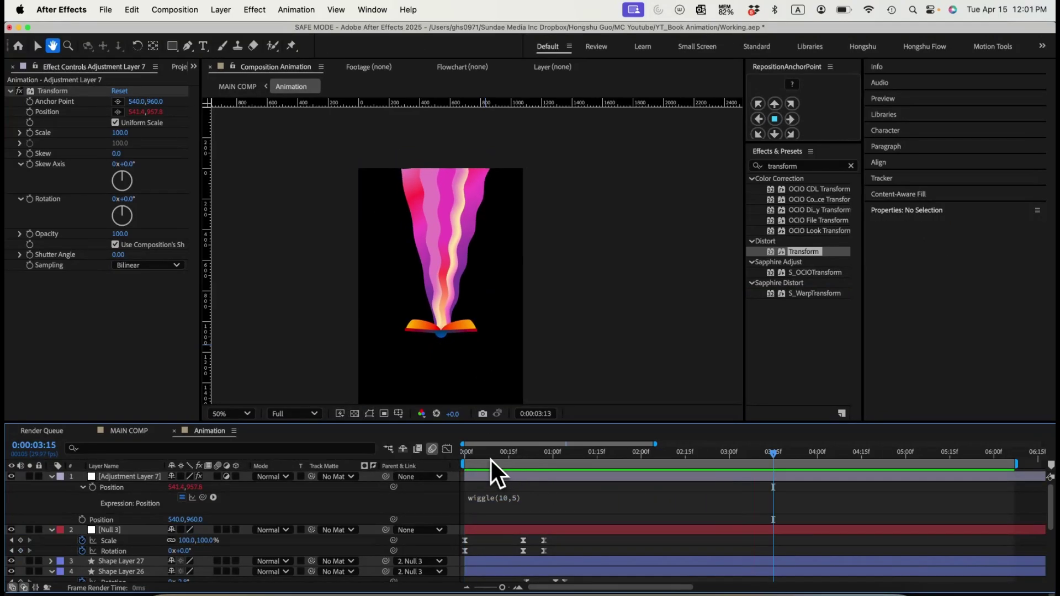
pyautogui.click(471, 455)
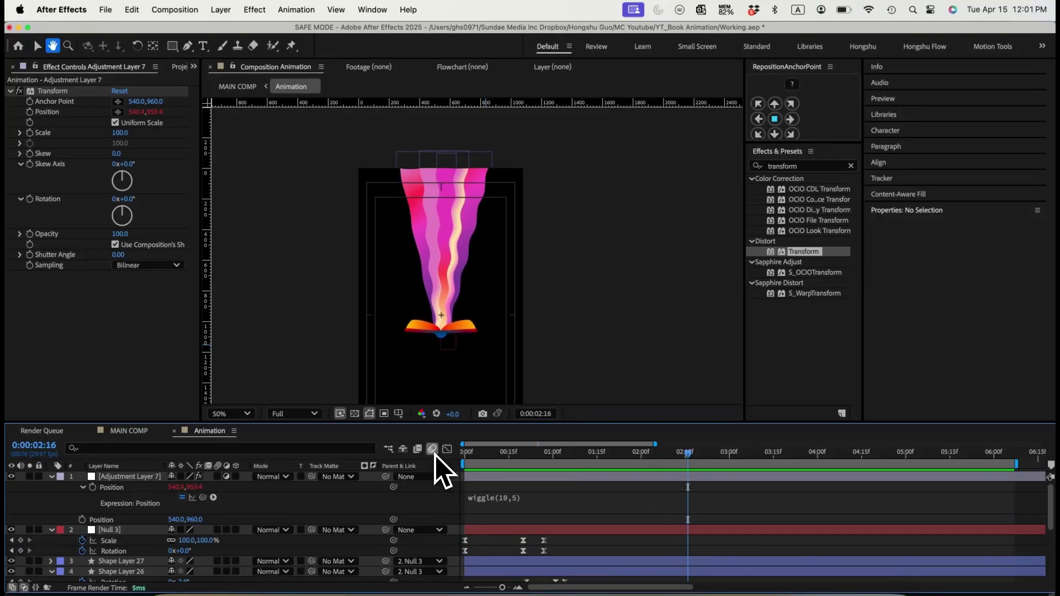
pyautogui.press('v')
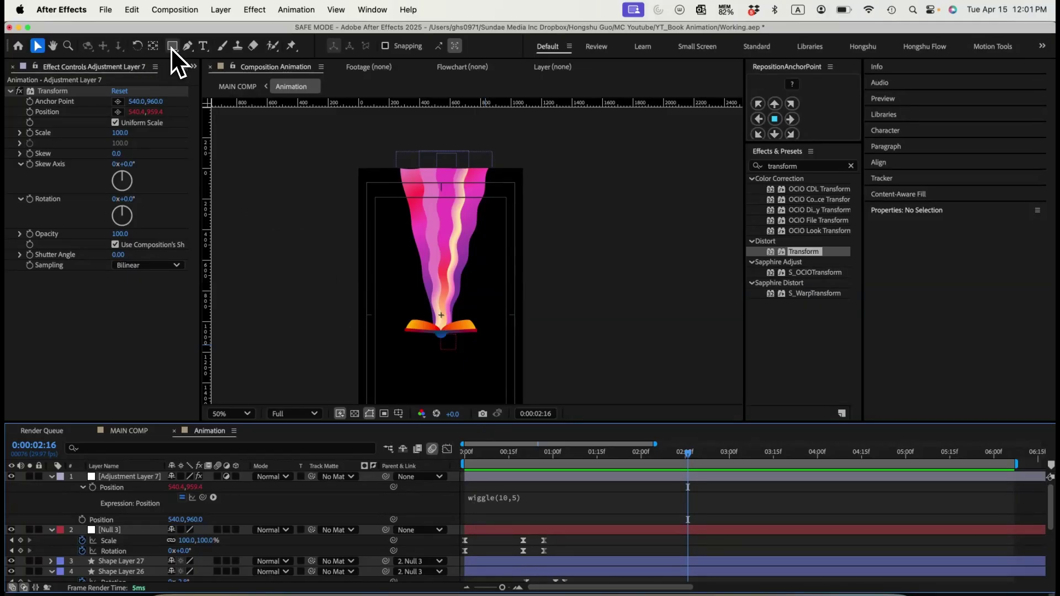
# - Draw an ellipse about 92 by 84 px over the lower part of the waves, with a white fill and no stroke
pyautogui.moveTo(171, 47); pyautogui.dragTo(217, 74)
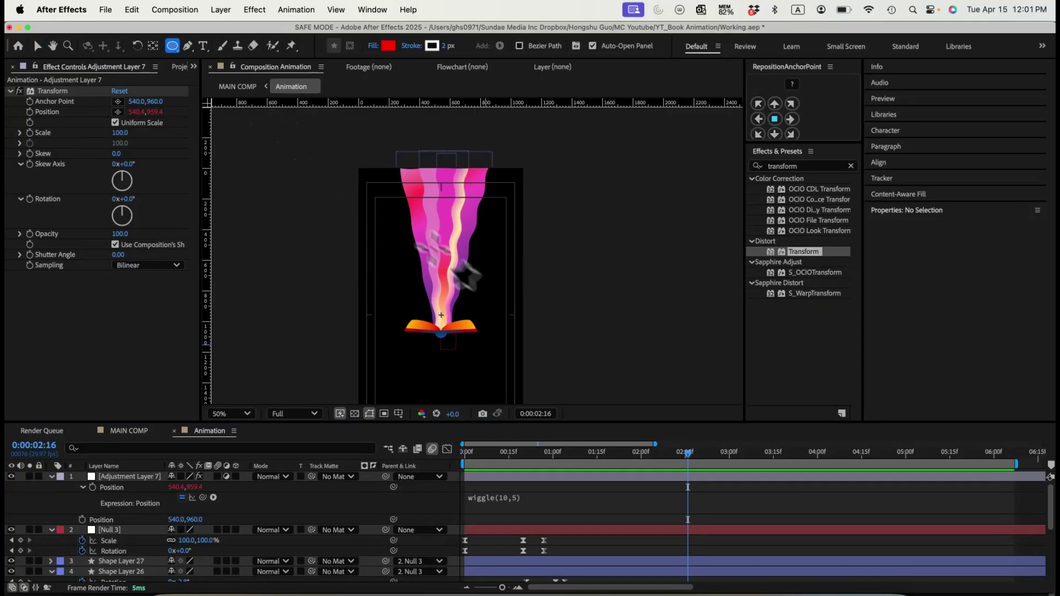
pyautogui.moveTo(436, 280)
pyautogui.mouseDown()
pyautogui.moveTo(454, 295)
pyautogui.moveTo(393, 240)
pyautogui.mouseUp()
pyautogui.click(388, 45)
pyautogui.click(652, 241)
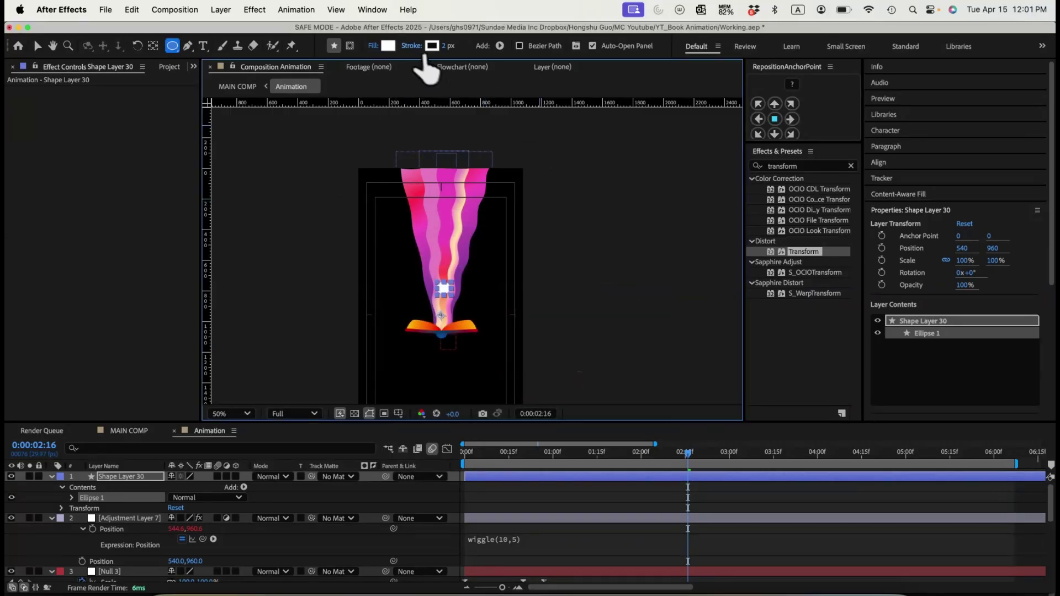
pyautogui.click(411, 45)
pyautogui.click(465, 283)
pyautogui.click(585, 349)
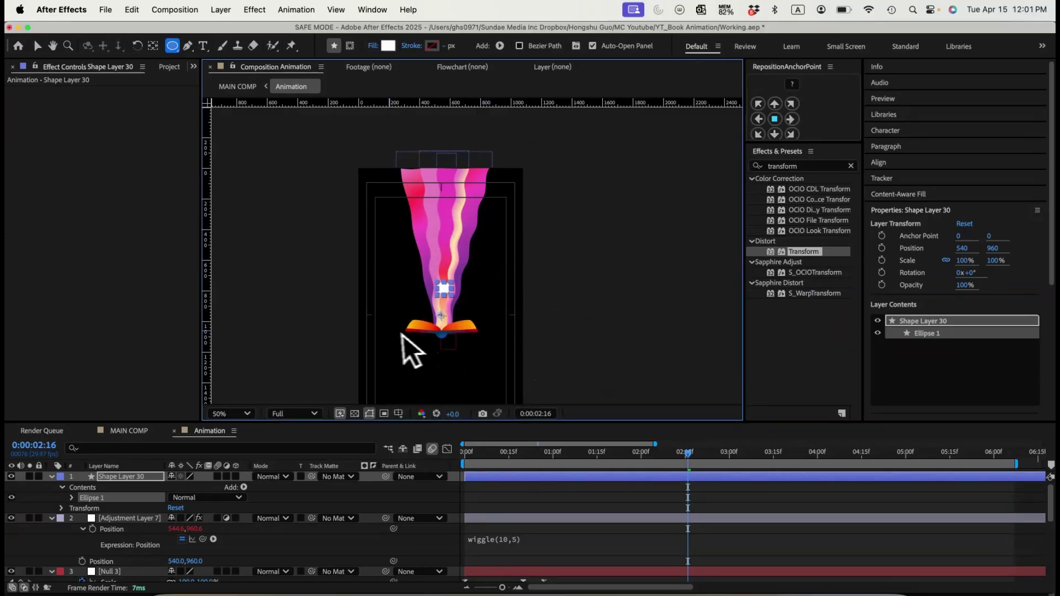
# - Set the white ellipse's path size to 60 by 60 and collapse its layer properties
pyautogui.click(130, 478)
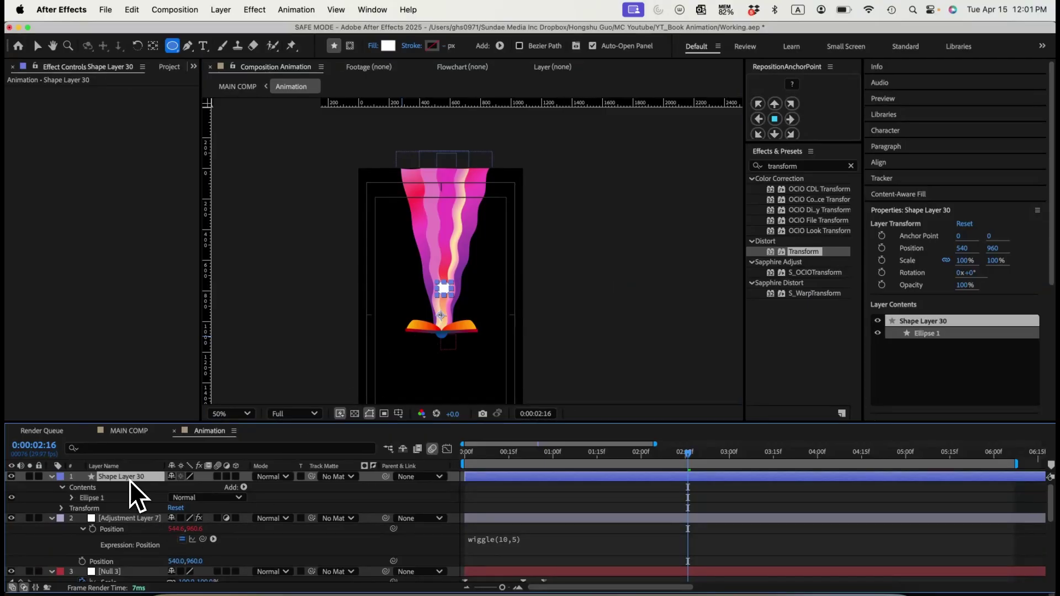
pyautogui.press('v')
pyautogui.click(274, 503)
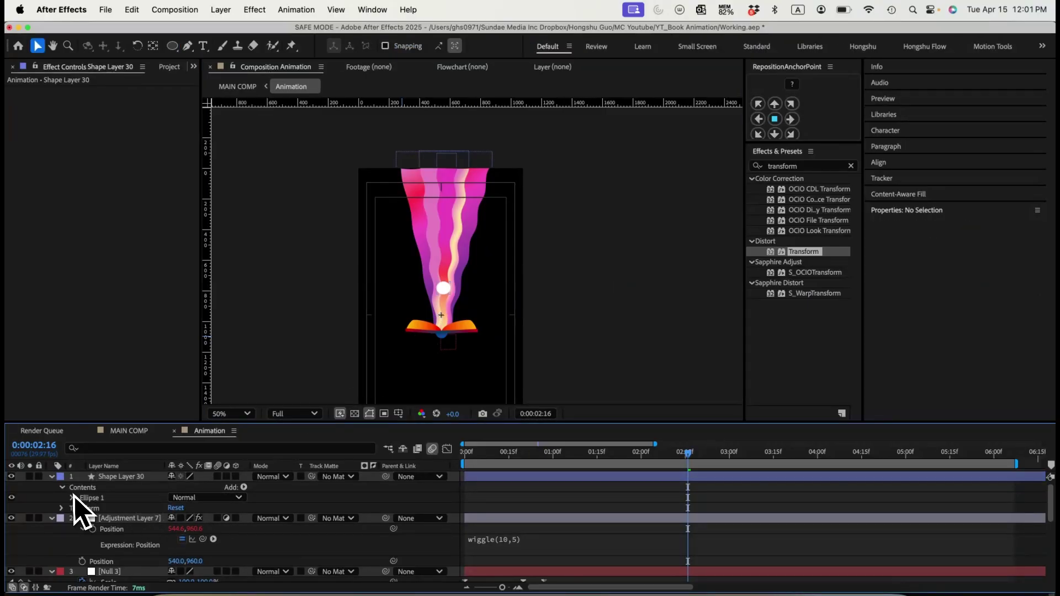
pyautogui.click(72, 498)
pyautogui.click(83, 508)
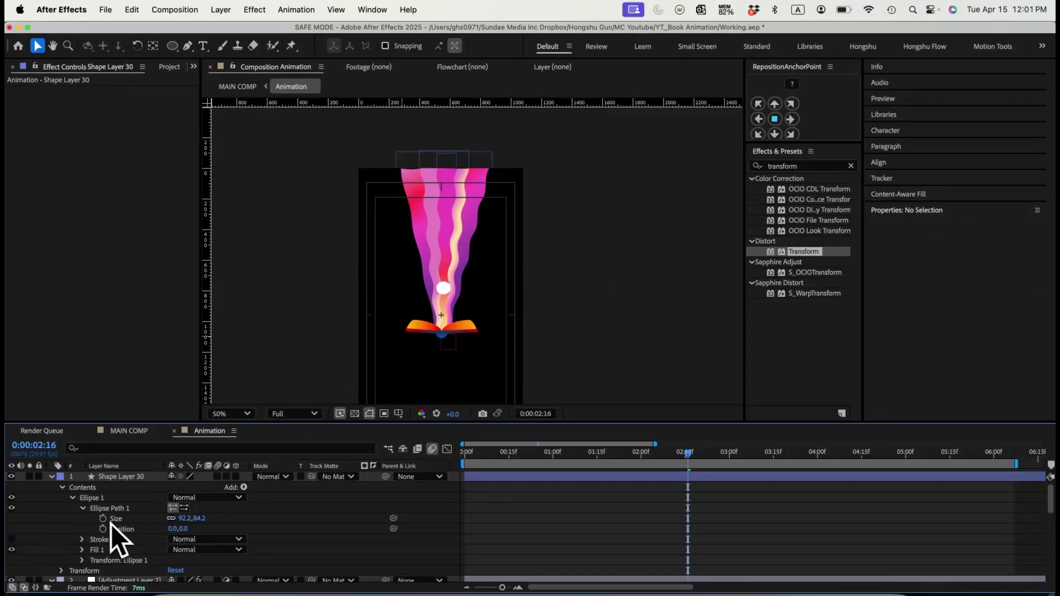
pyautogui.click(186, 519)
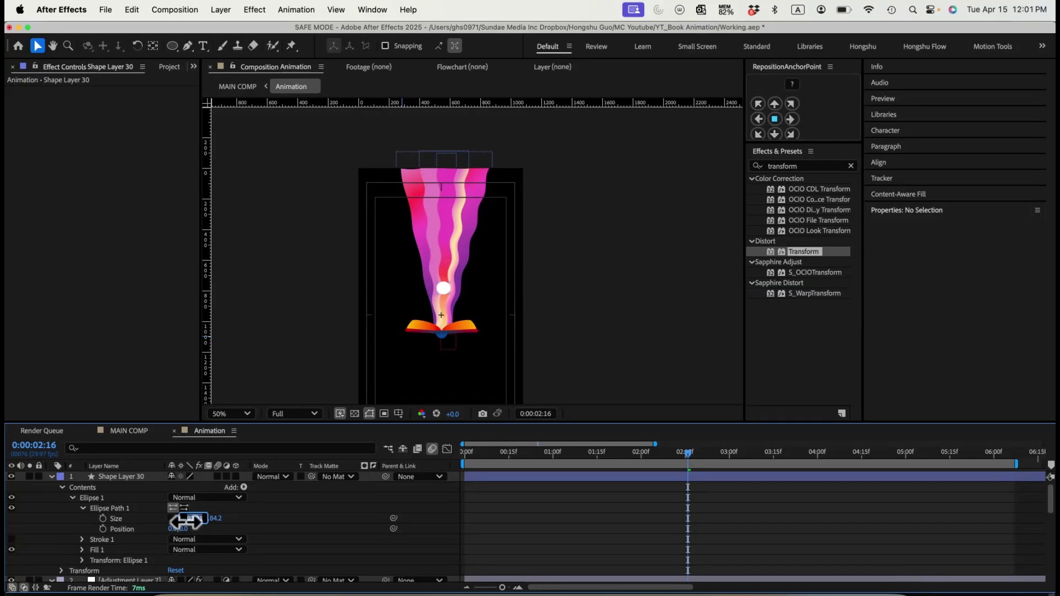
pyautogui.press('Tab')
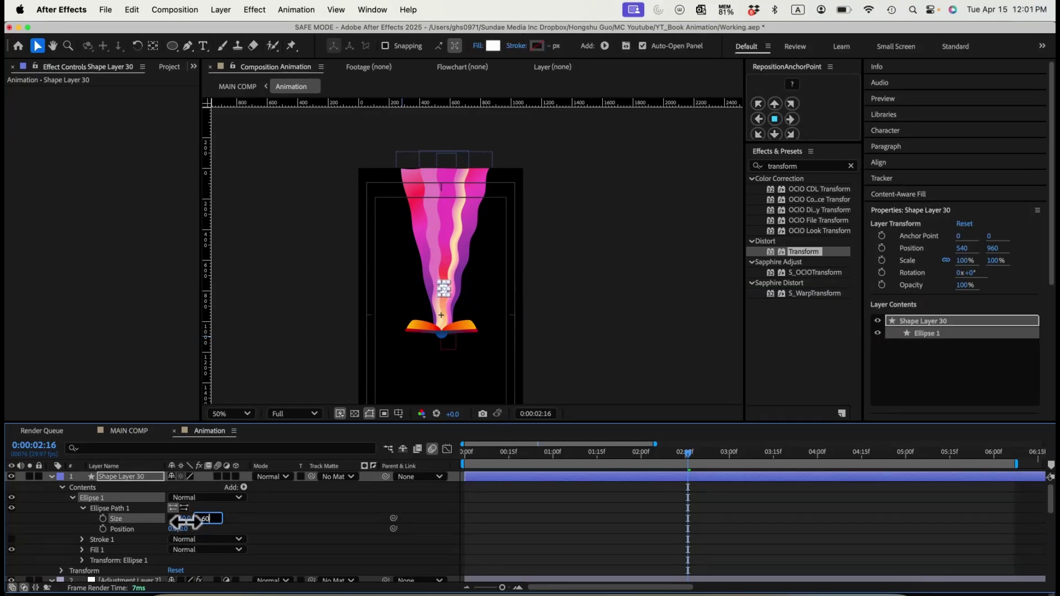
pyautogui.click(285, 523)
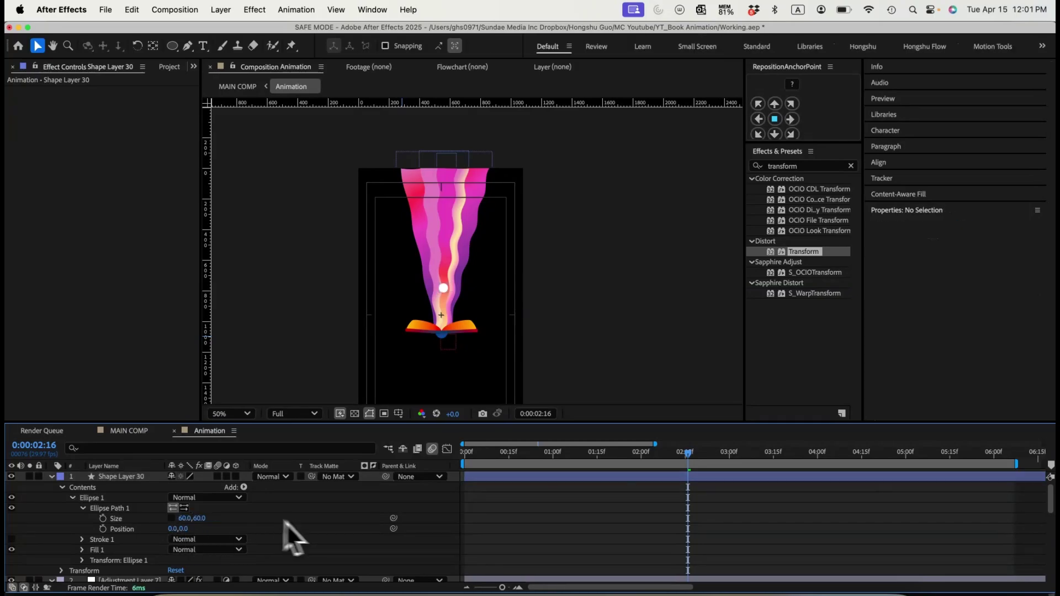
pyautogui.click(51, 478)
# - At 0:00:00:28, centre the circle layer's anchor point on the circle and move it onto the book's spine at about 530, 1050
pyautogui.click(106, 478)
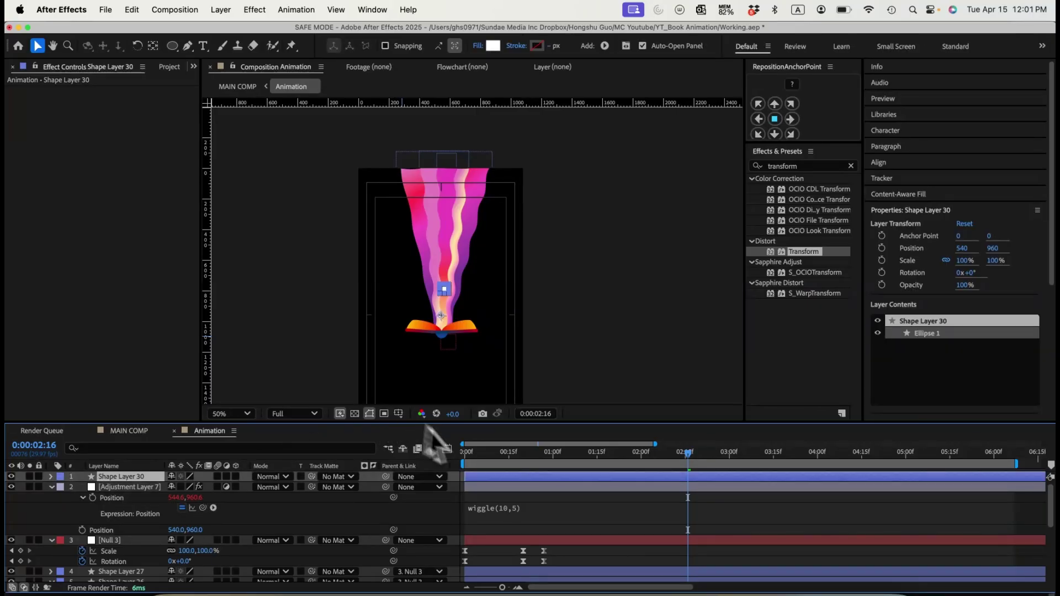
pyautogui.moveTo(502, 458); pyautogui.dragTo(548, 463)
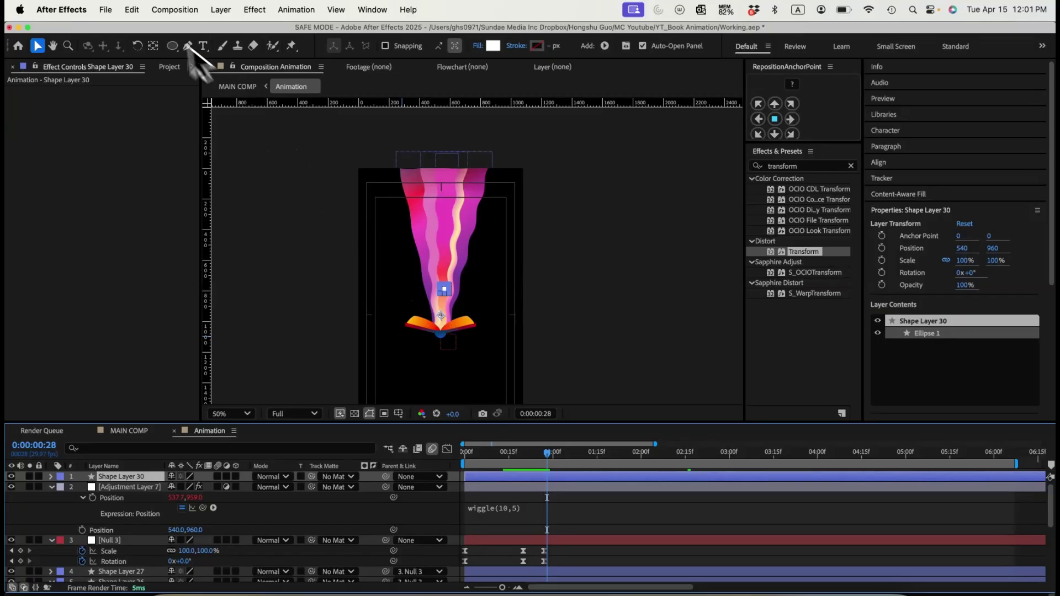
pyautogui.keyDown('super'); pyautogui.doubleClick(153, 46); pyautogui.keyUp('super')
pyautogui.press('v')
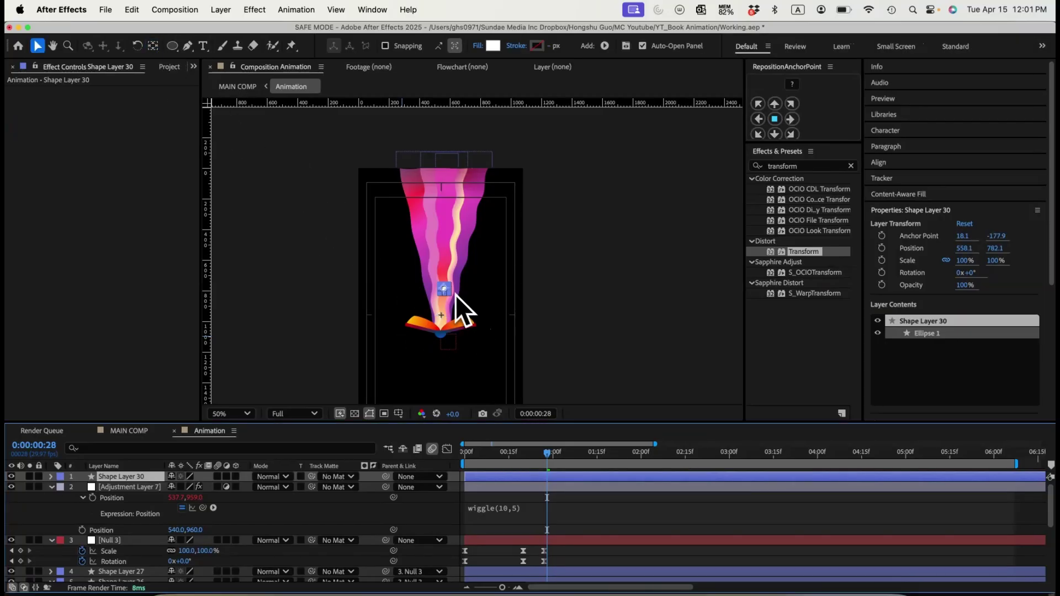
pyautogui.moveTo(446, 290); pyautogui.dragTo(445, 330)
pyautogui.press('super+z')
pyautogui.press('super+z')
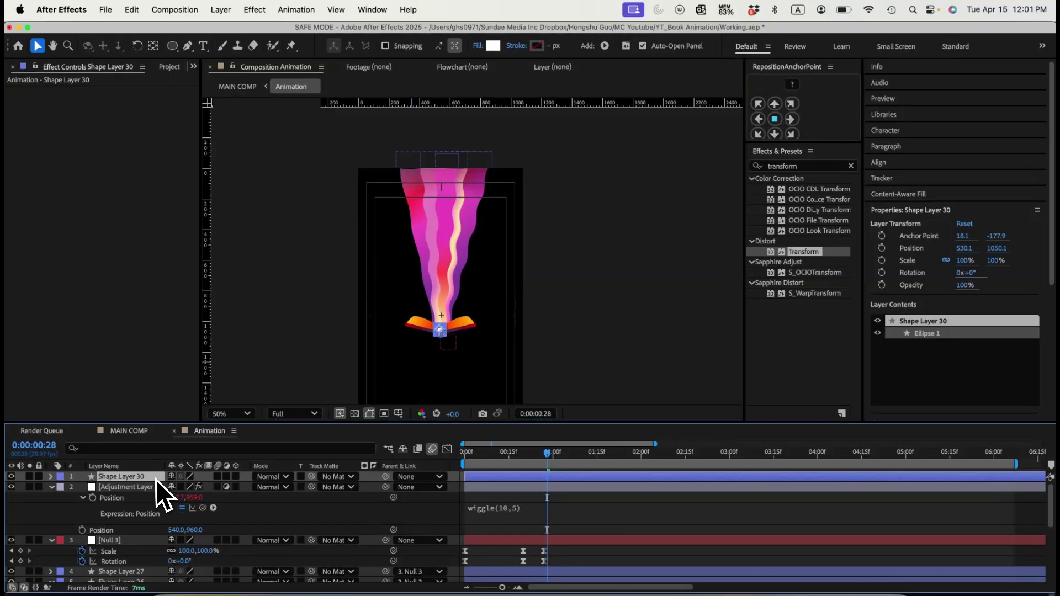
# - Set a Position keyframe on the circle layer at 0:00:00:28 and trim the layer's start to that frame
pyautogui.press('p')
pyautogui.click(83, 487)
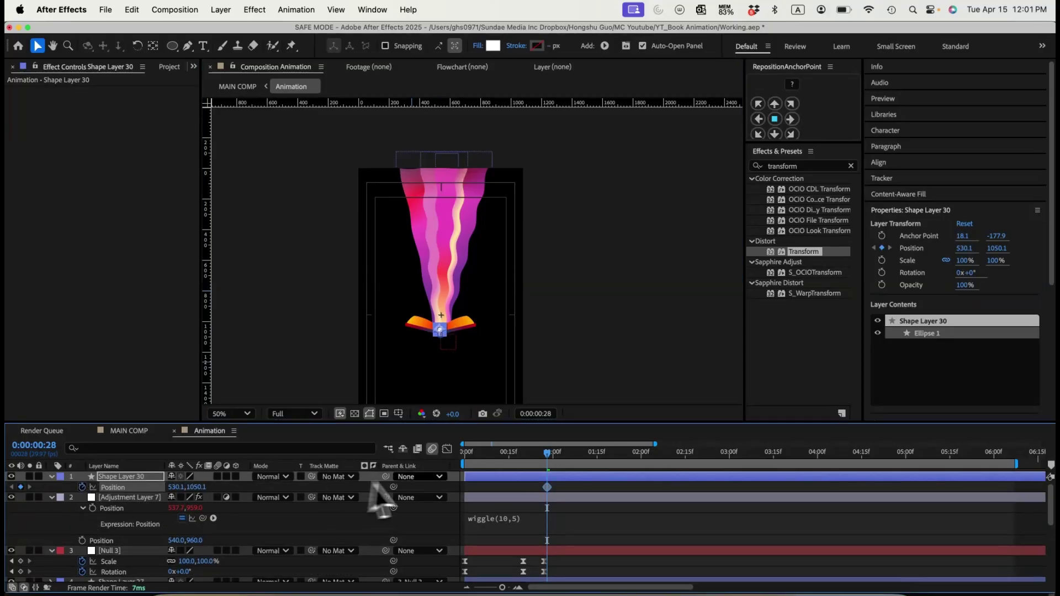
pyautogui.hotkey('alt', '[')
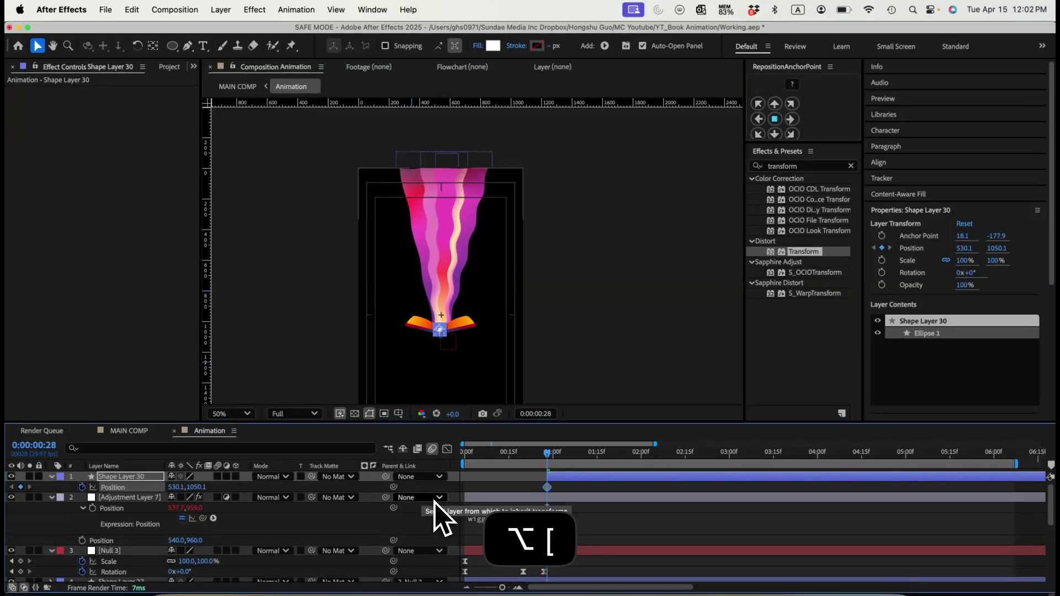
# - Animate the circle up to about 518, 546 at 0:00:01:08 and past the top of the composition to about 314, -82 at 0:00:01:18
pyautogui.press('super+shift+Right')
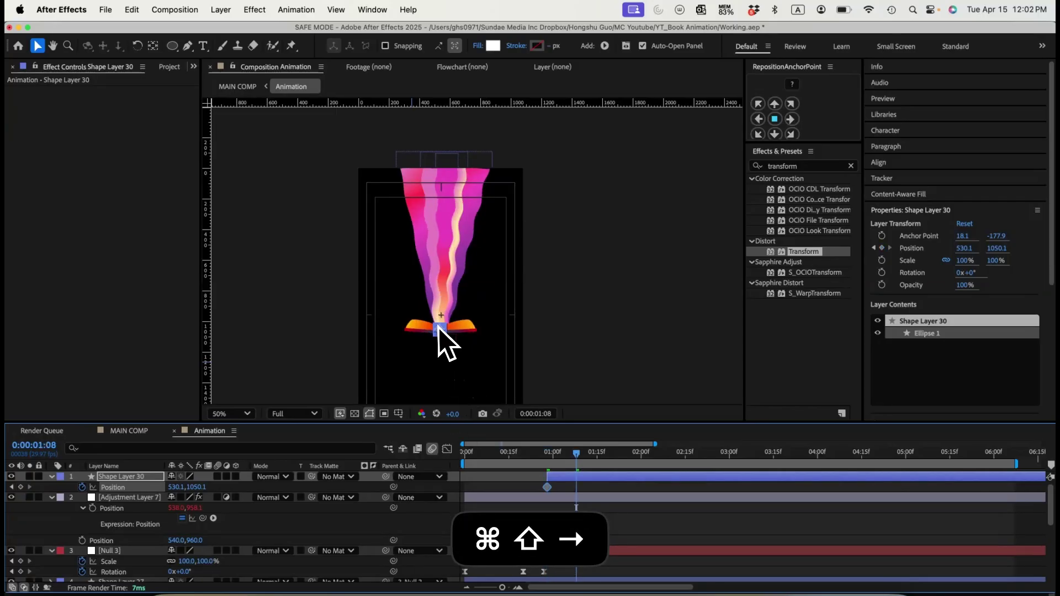
pyautogui.moveTo(439, 329); pyautogui.dragTo(446, 244)
pyautogui.press('super+shift+Right')
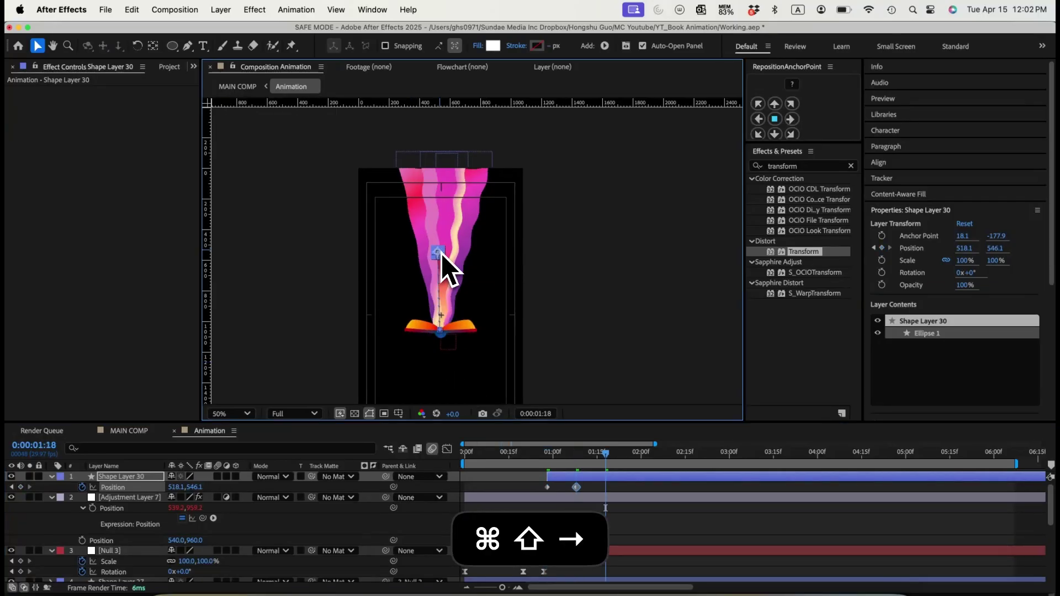
pyautogui.moveTo(448, 250); pyautogui.dragTo(408, 155)
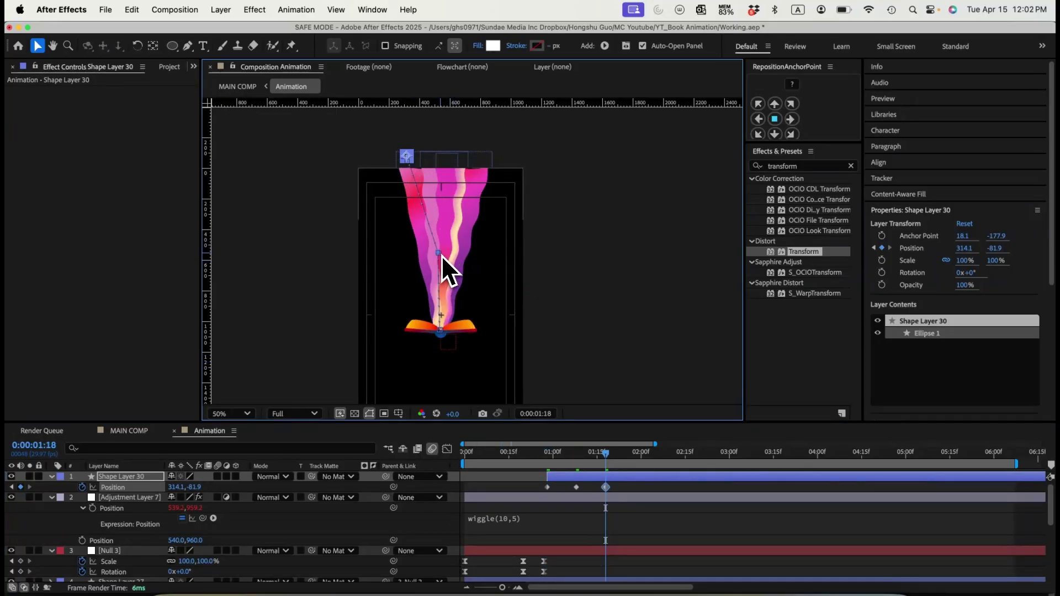
# - Curve the circle's motion path at its middle keyframe by pulling out handles with the Convert Vertex tool, and scrub to check it
pyautogui.click(187, 46)
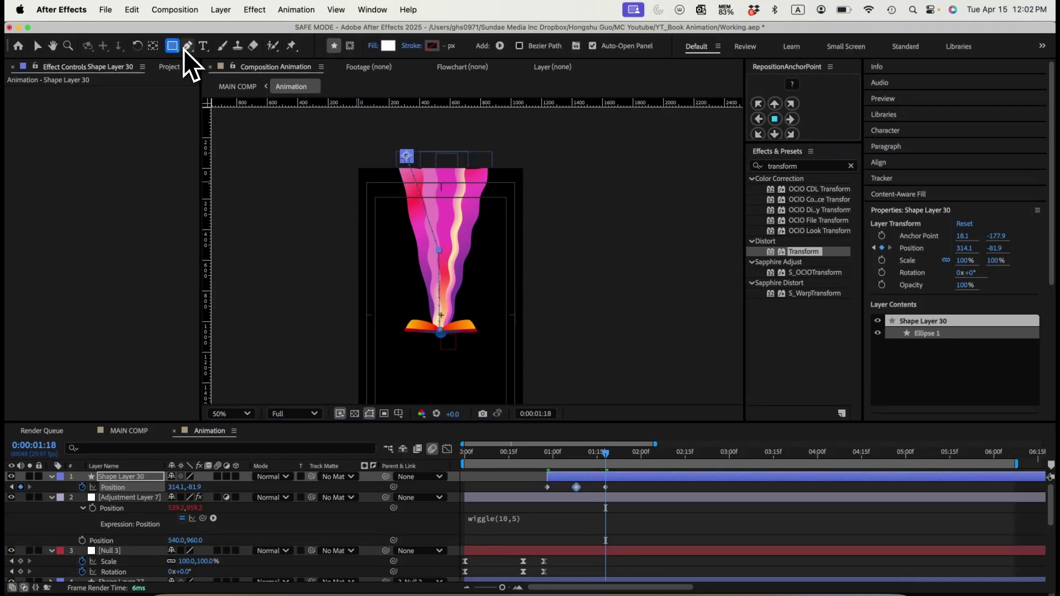
pyautogui.moveTo(186, 47); pyautogui.dragTo(221, 86)
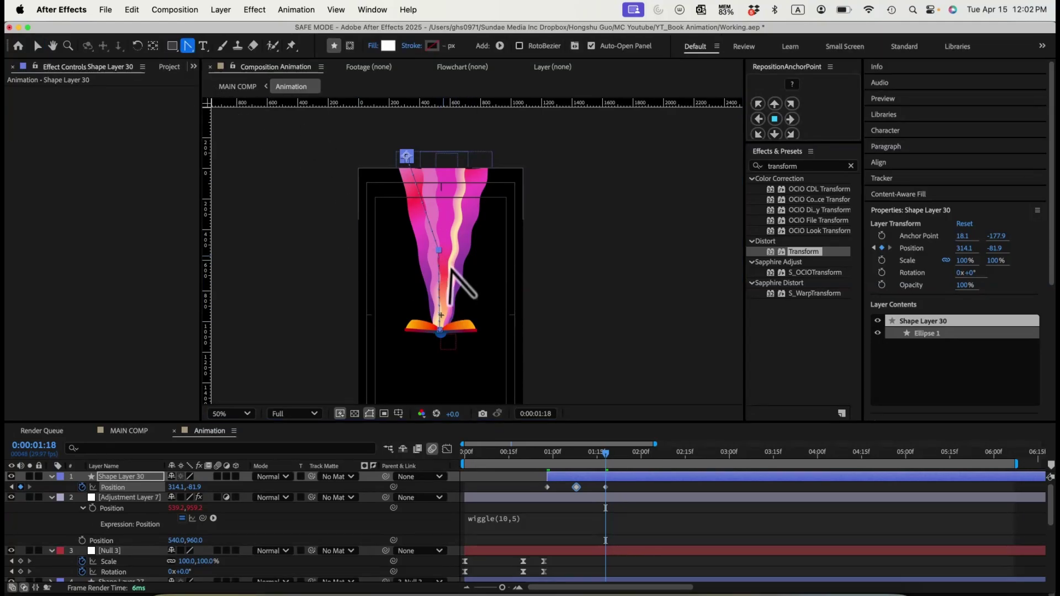
pyautogui.moveTo(442, 255); pyautogui.dragTo(449, 203)
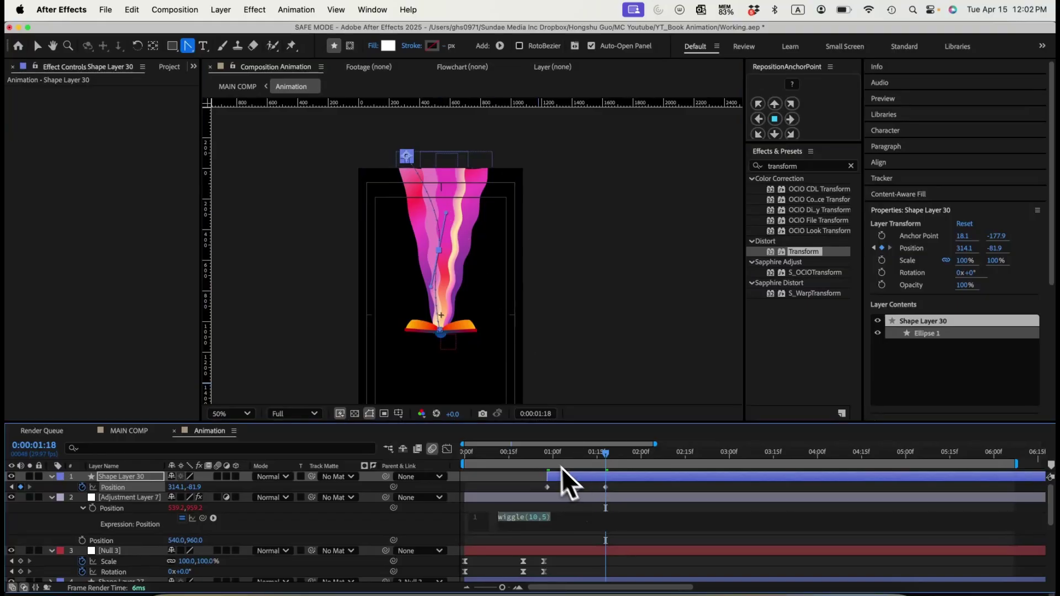
pyautogui.moveTo(562, 455); pyautogui.dragTo(591, 502)
pyautogui.press('v')
# - Duplicate the circle layer and shift the copy two frames later so it starts at 0:00:01:00
pyautogui.press('cmd+d')
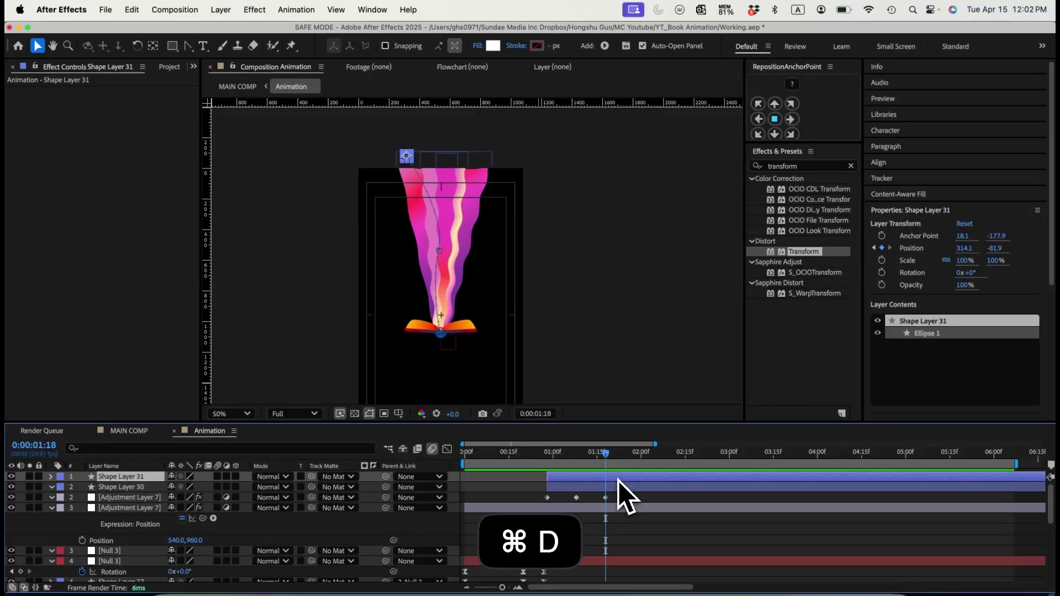
pyautogui.moveTo(605, 481); pyautogui.dragTo(598, 481)
pyautogui.press('y')
# - Offset all Position keyframes of the duplicated circle at 0:00:01:00 so its path starts at about 614, 1038
pyautogui.press('u')
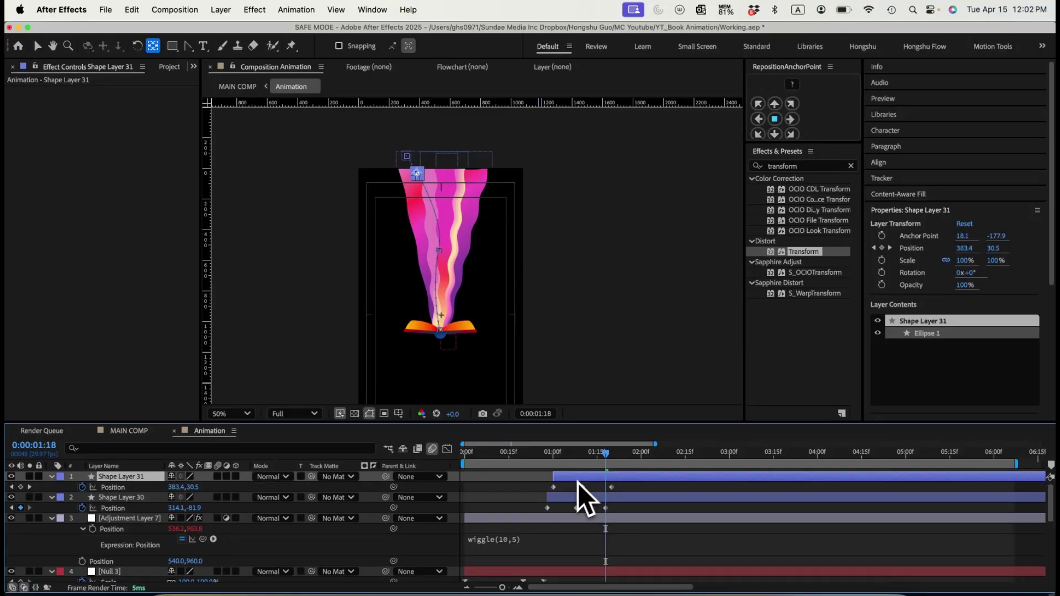
pyautogui.moveTo(587, 459); pyautogui.dragTo(554, 459)
pyautogui.moveTo(621, 493); pyautogui.dragTo(544, 483)
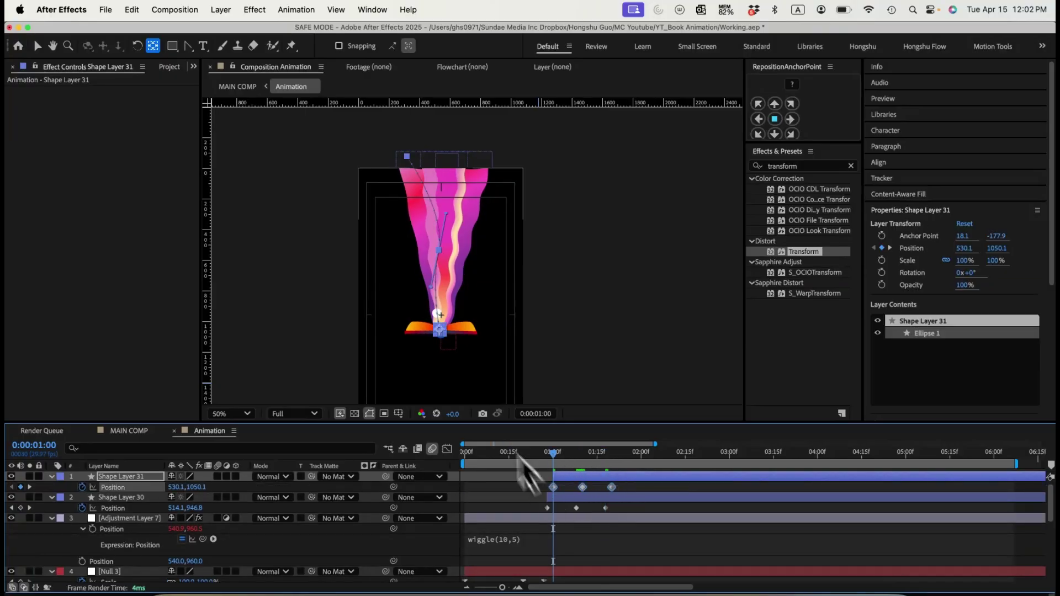
pyautogui.press('v')
pyautogui.moveTo(440, 331); pyautogui.dragTo(452, 329)
pyautogui.click(628, 490)
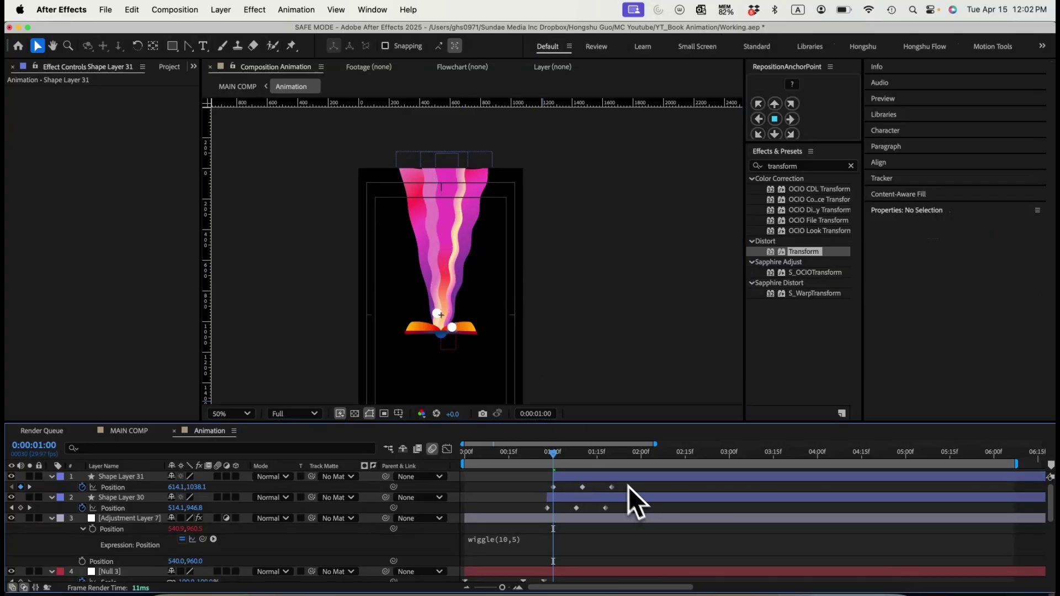
# - Duplicate the circle again, shift the copy to start at 0:00:01:03, and place its first Position keyframe at about 518, 1030
pyautogui.click(629, 478)
pyautogui.press('super+d')
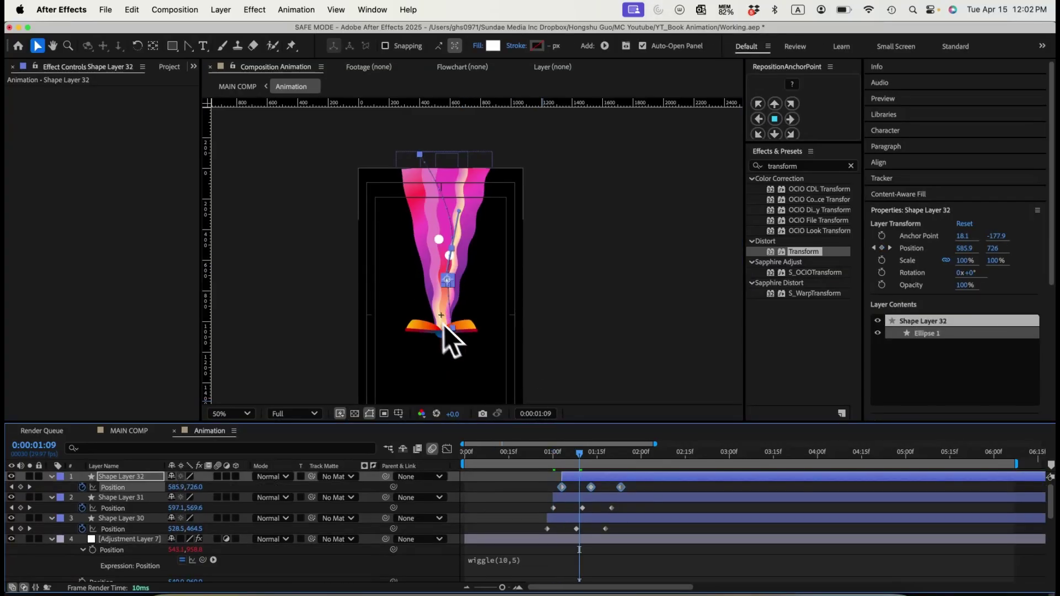
pyautogui.click(579, 485)
pyautogui.moveTo(578, 453); pyautogui.dragTo(561, 461)
pyautogui.click(561, 487)
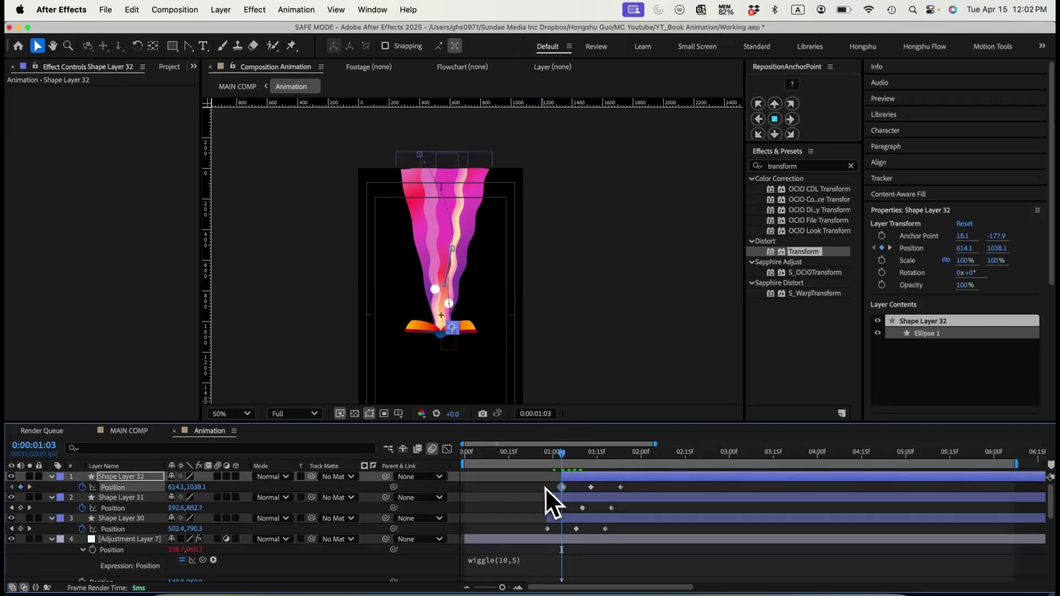
pyautogui.moveTo(452, 327); pyautogui.dragTo(438, 326)
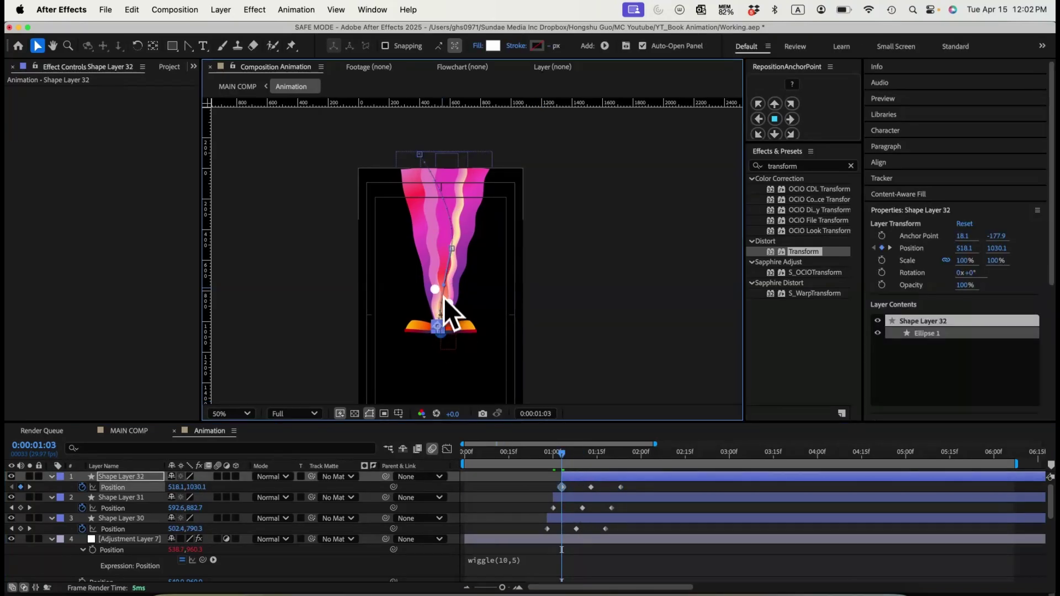
# - Reshape the third circle's motion path to curve out at the composition's upper right, ending at about 810, -126, and preview it
pyautogui.click(419, 155)
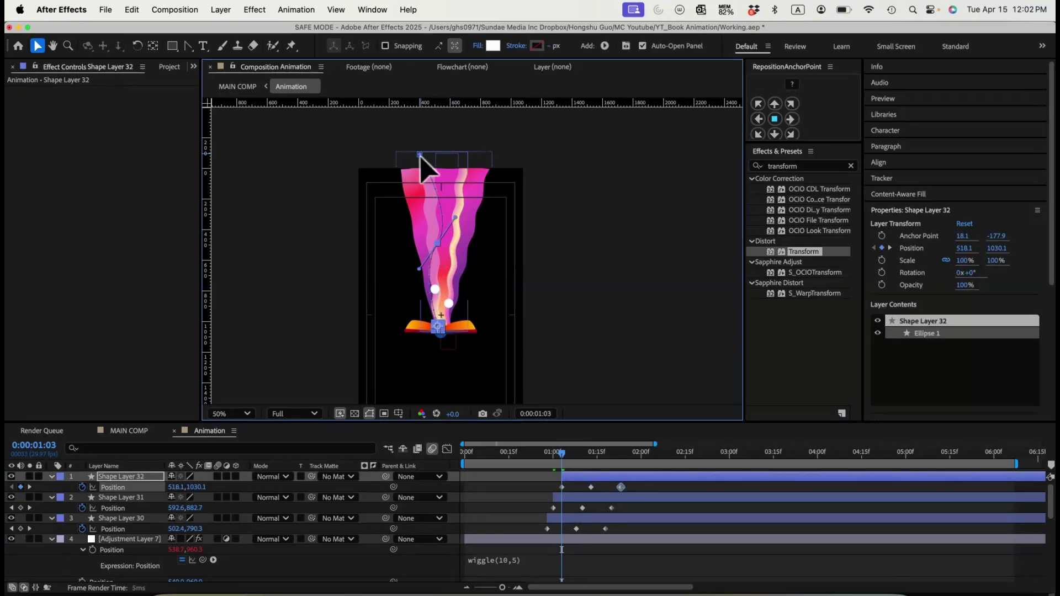
pyautogui.moveTo(452, 220); pyautogui.dragTo(422, 201)
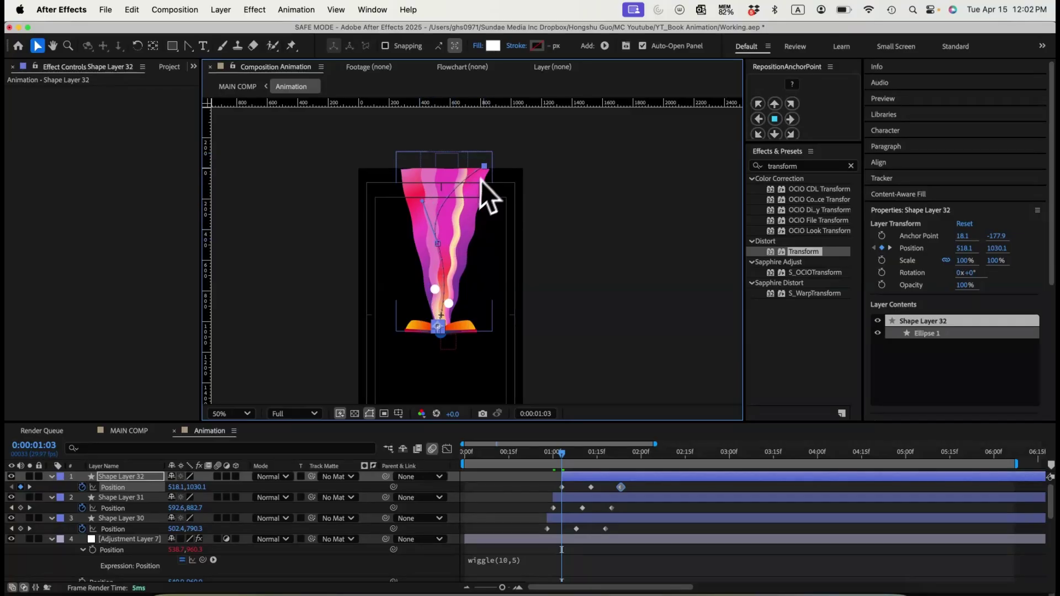
pyautogui.click(631, 525)
pyautogui.moveTo(561, 458)
pyautogui.mouseDown()
pyautogui.moveTo(610, 461)
pyautogui.moveTo(542, 462)
pyautogui.mouseUp()
pyautogui.press('space')
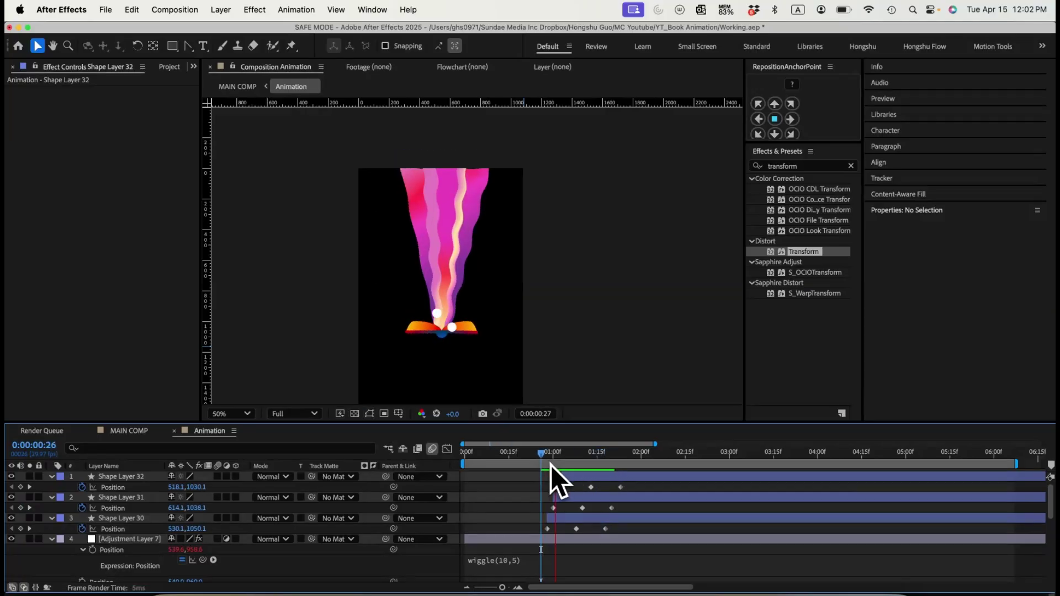
pyautogui.press('space')
pyautogui.click(548, 459)
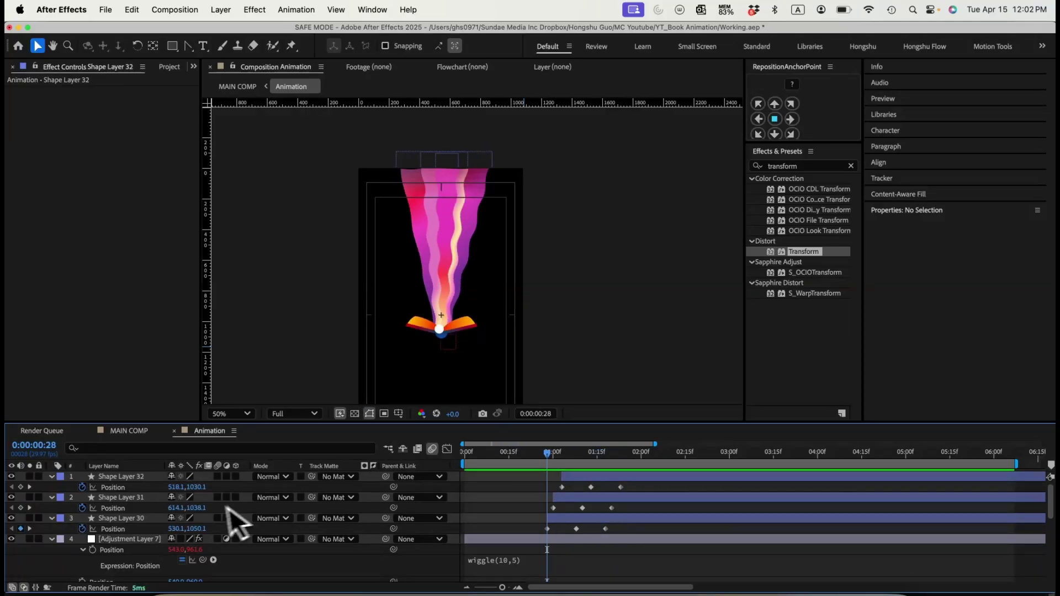
# - Turn on motion blur for the three circle layers and preview their flight from the book
pyautogui.click(121, 476)
pyautogui.keyDown('shift'); pyautogui.click(130, 518); pyautogui.keyUp('shift')
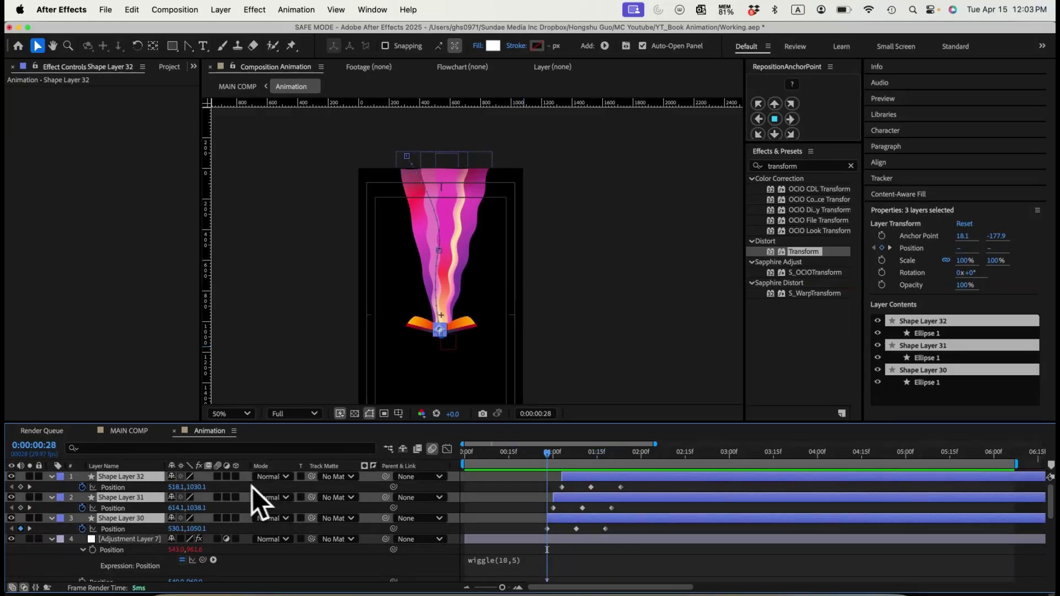
pyautogui.click(219, 477)
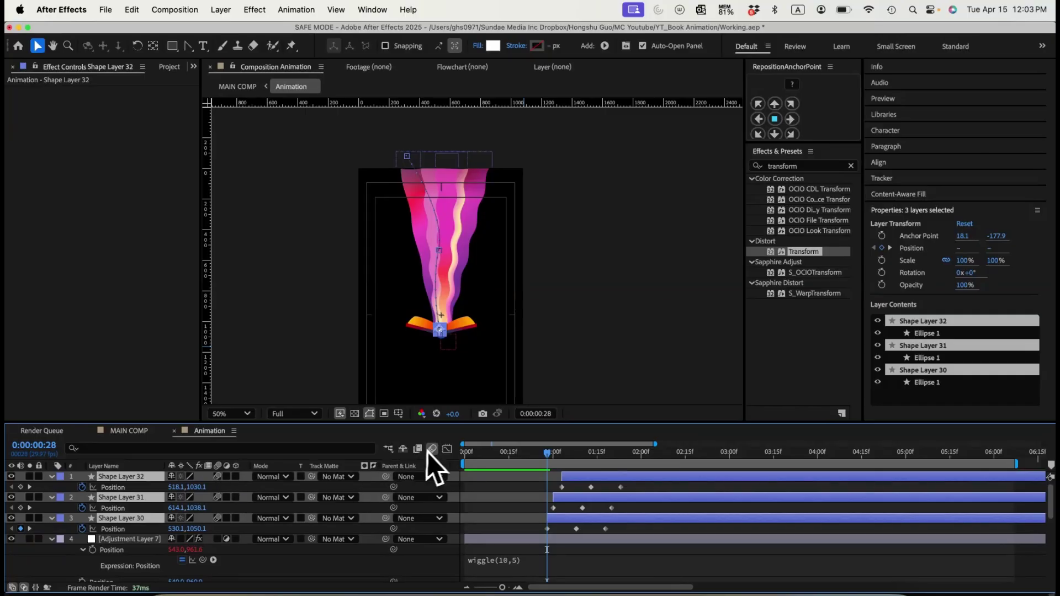
pyautogui.click(433, 449)
pyautogui.click(435, 451)
pyautogui.click(524, 492)
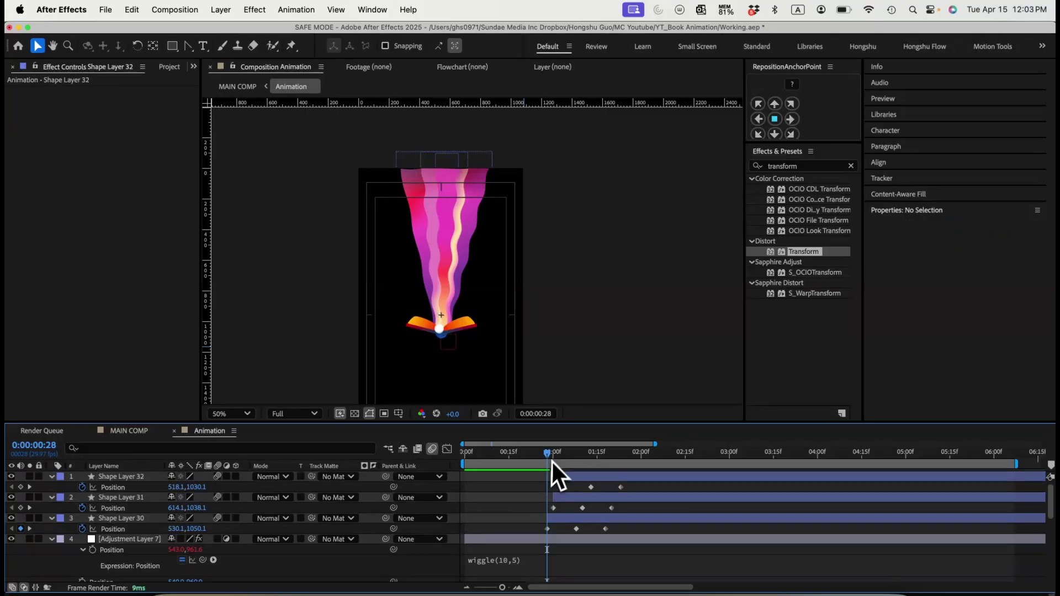
pyautogui.moveTo(549, 454); pyautogui.dragTo(576, 452)
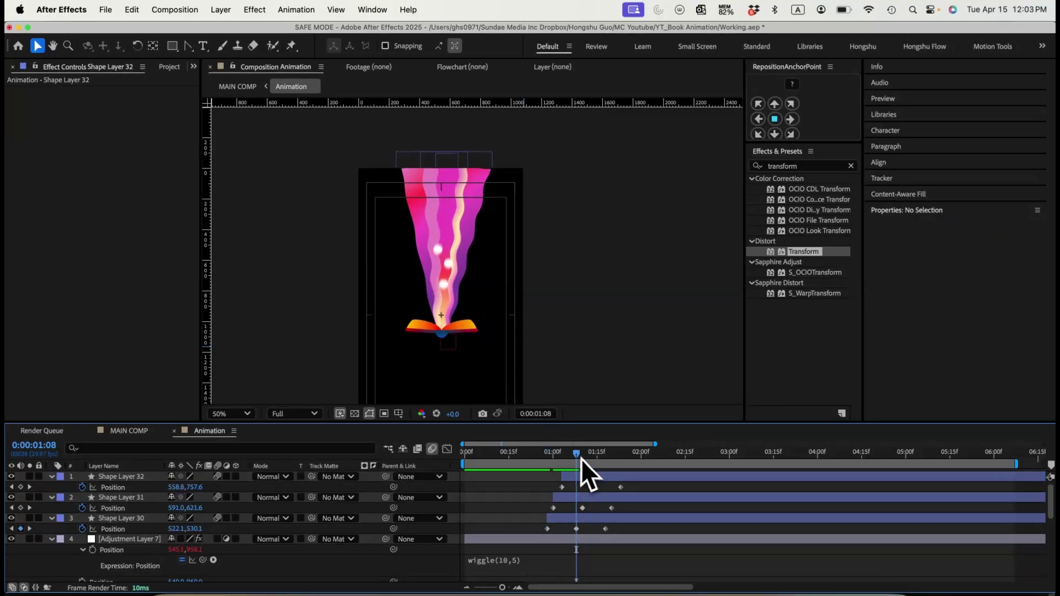
pyautogui.click(558, 454)
pyautogui.press('space')
pyautogui.click(553, 455)
pyautogui.press('space')
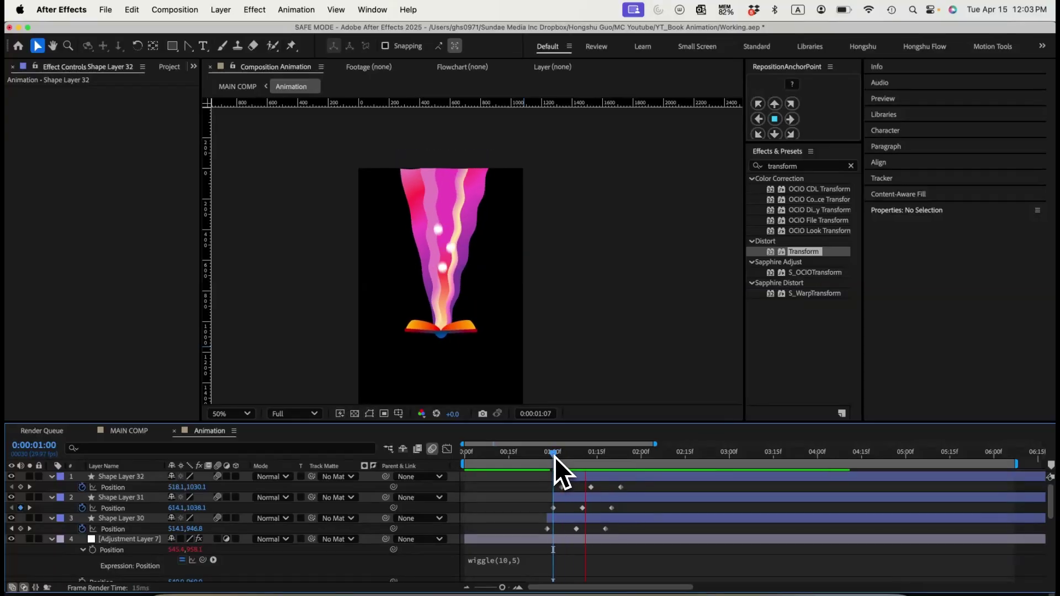
# - Duplicate the three circle layers and shift the copies later so the earliest starts at about 0:00:01:08
pyautogui.moveTo(554, 456); pyautogui.dragTo(572, 458)
pyautogui.click(584, 478)
pyautogui.keyDown('shift'); pyautogui.click(575, 518); pyautogui.keyUp('shift')
pyautogui.press('super+d')
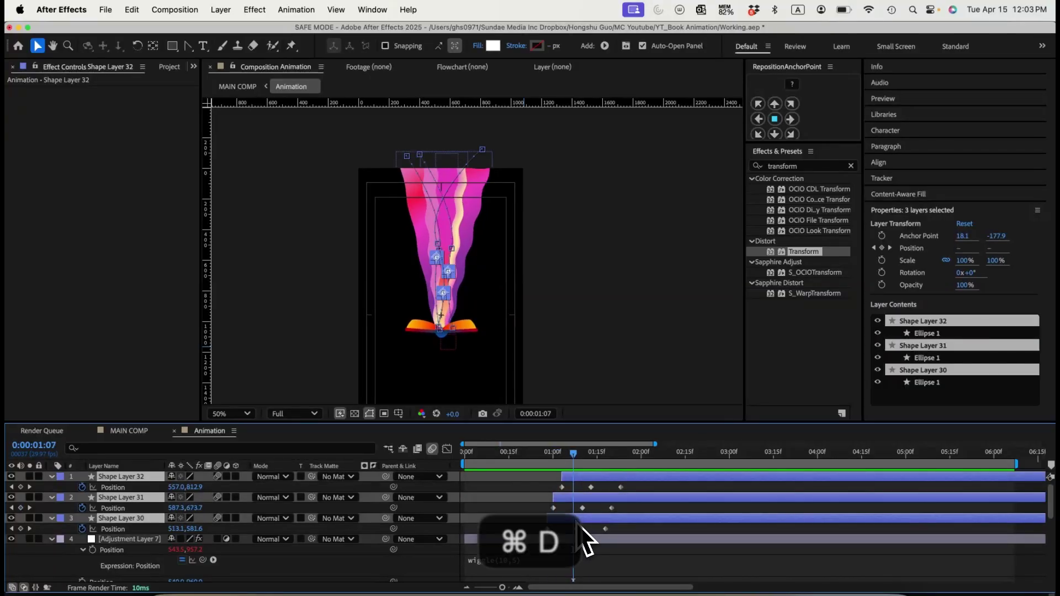
pyautogui.moveTo(142, 510); pyautogui.dragTo(144, 480)
pyautogui.moveTo(580, 480); pyautogui.dragTo(603, 481)
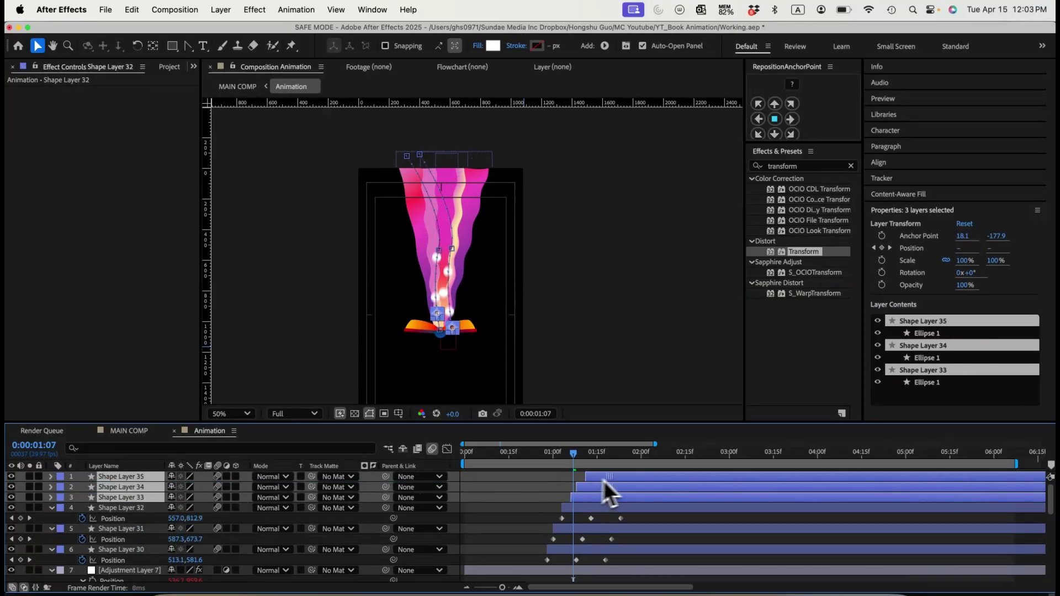
pyautogui.click(556, 456)
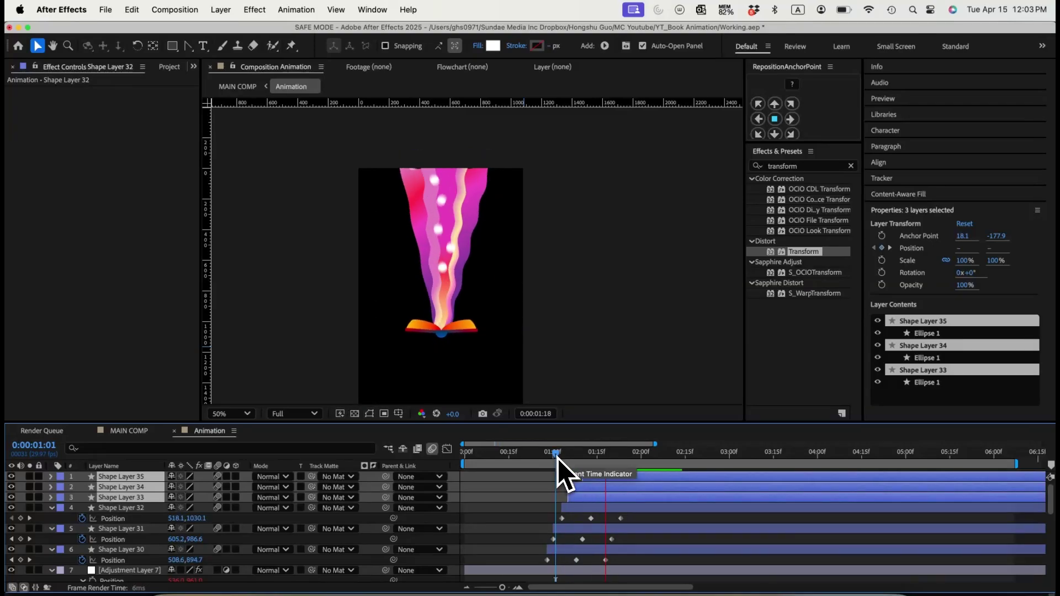
pyautogui.moveTo(556, 457); pyautogui.dragTo(600, 456)
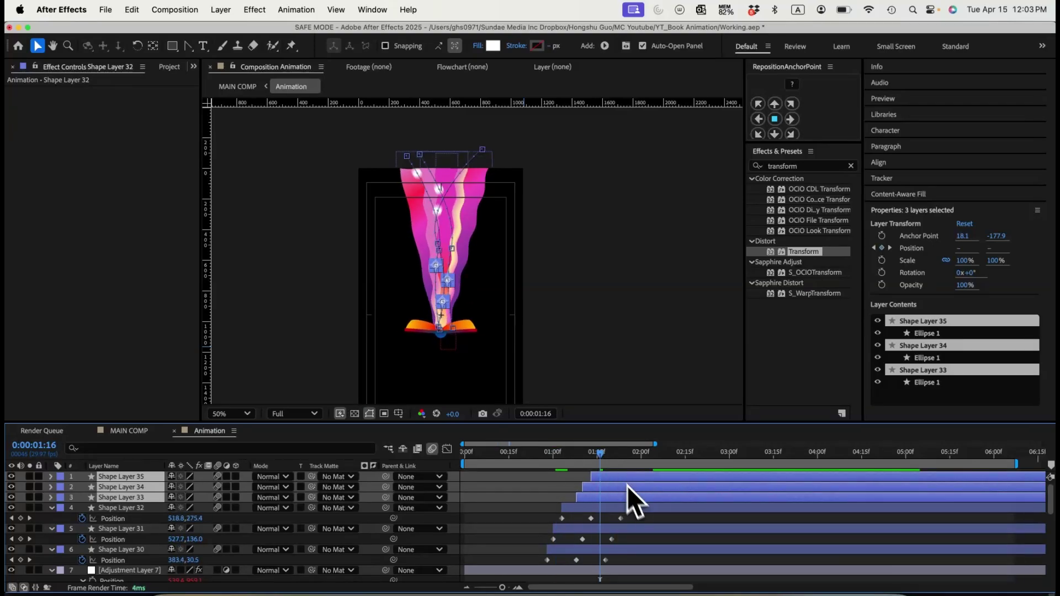
# - Stagger the copied circles so the last two start at about 0:00:01:13 and 0:00:01:16, and preview the result
pyautogui.click(639, 517)
pyautogui.moveTo(630, 489); pyautogui.dragTo(542, 458)
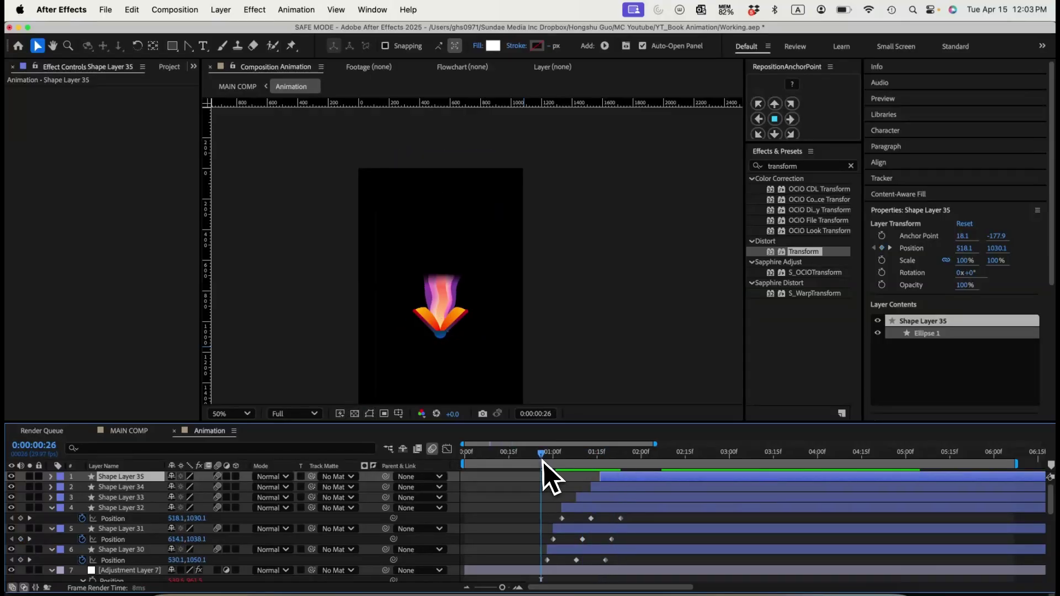
pyautogui.press('space')
pyautogui.press('space')
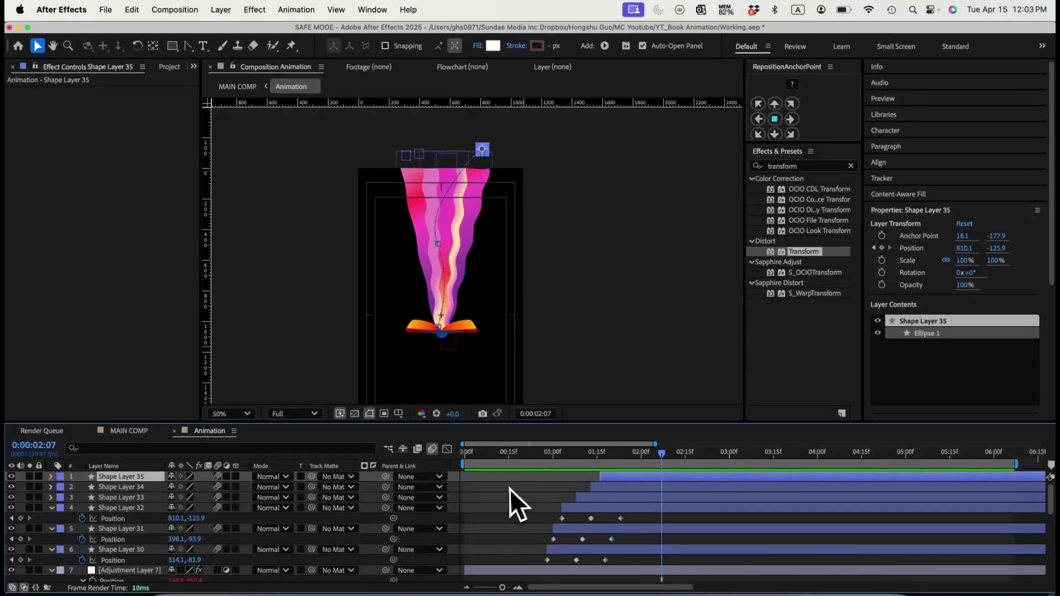
pyautogui.click(510, 488)
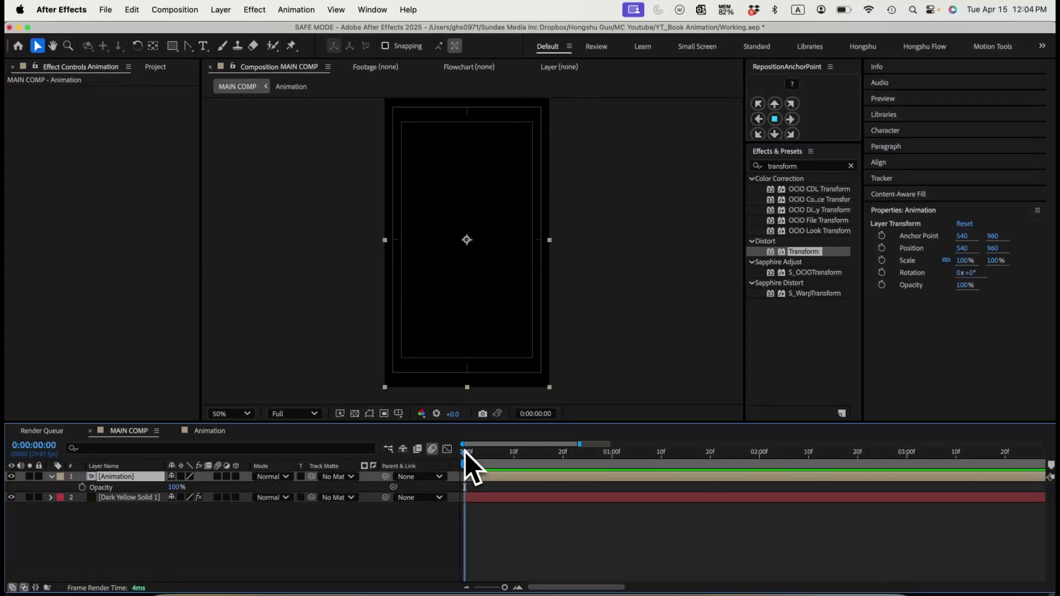
# - Preview MAIN COMP up to 0:00:01:08, duplicate its Animation layer, and flip the copy with a vertical Scale of -50%
pyautogui.press('space')
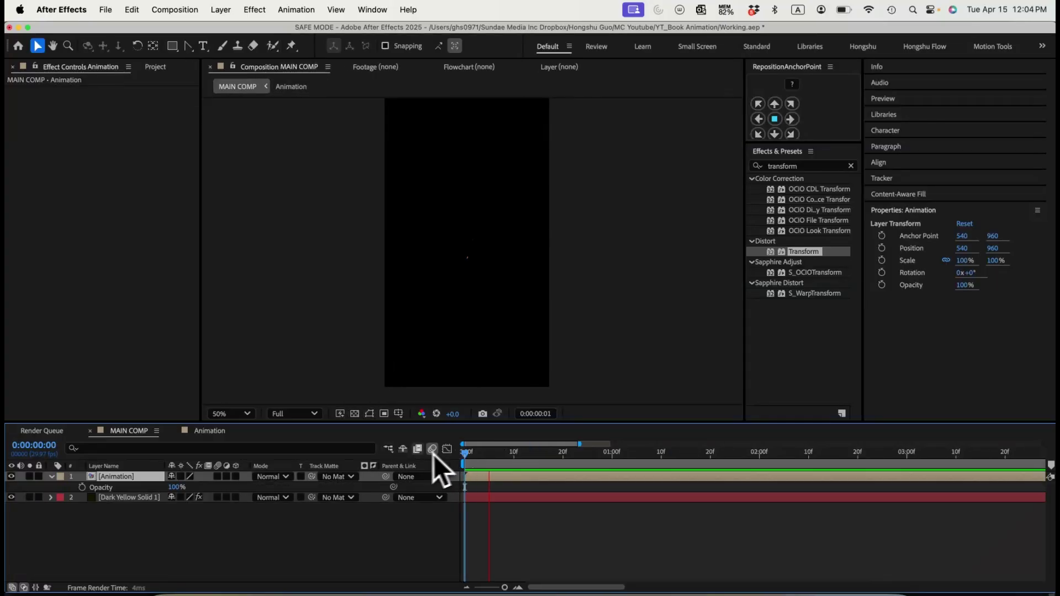
pyautogui.press('space')
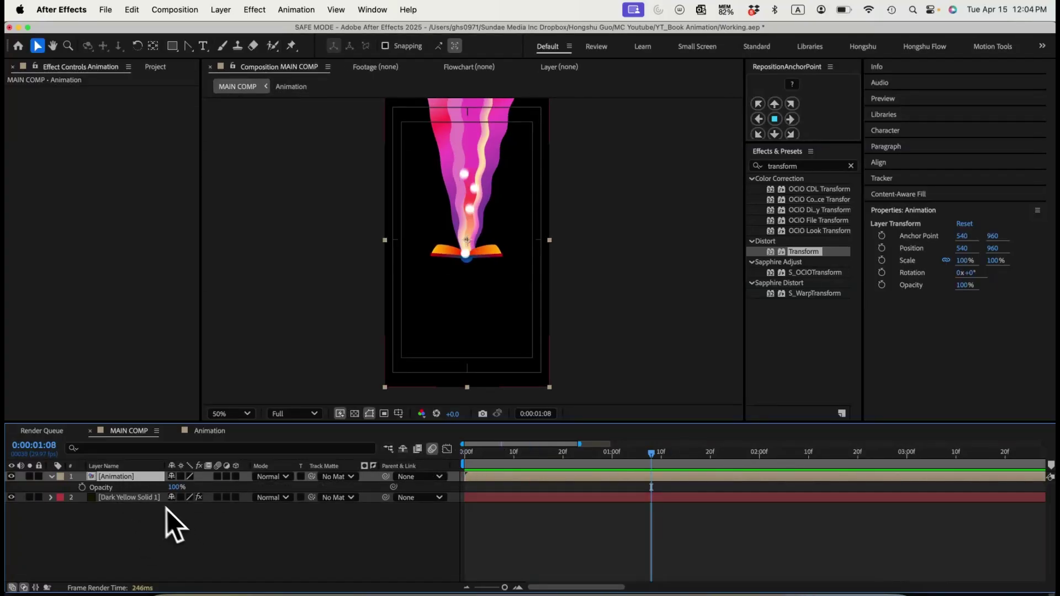
pyautogui.press('cmd+d')
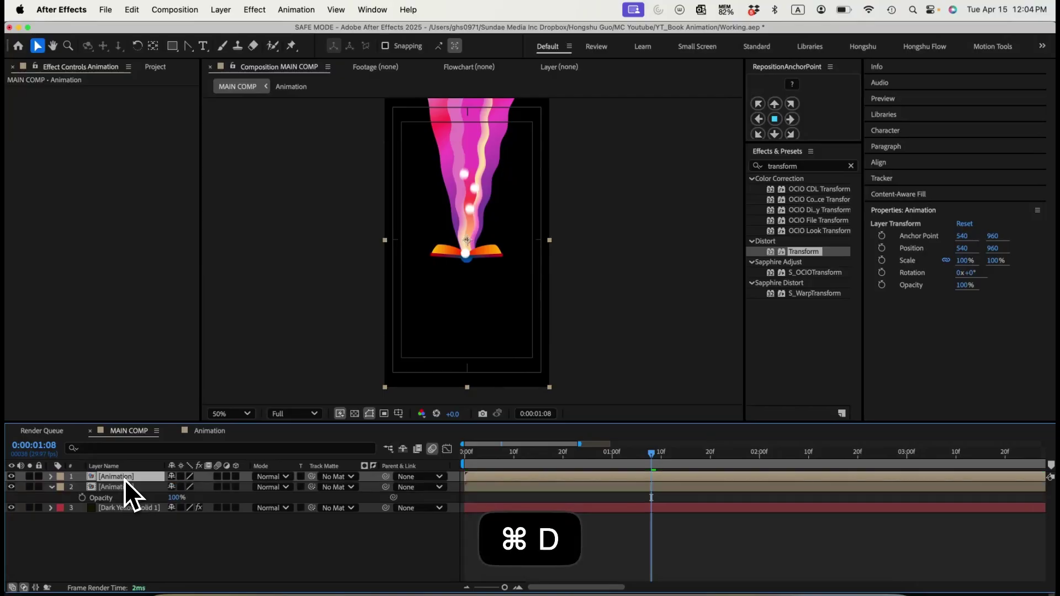
pyautogui.press('s')
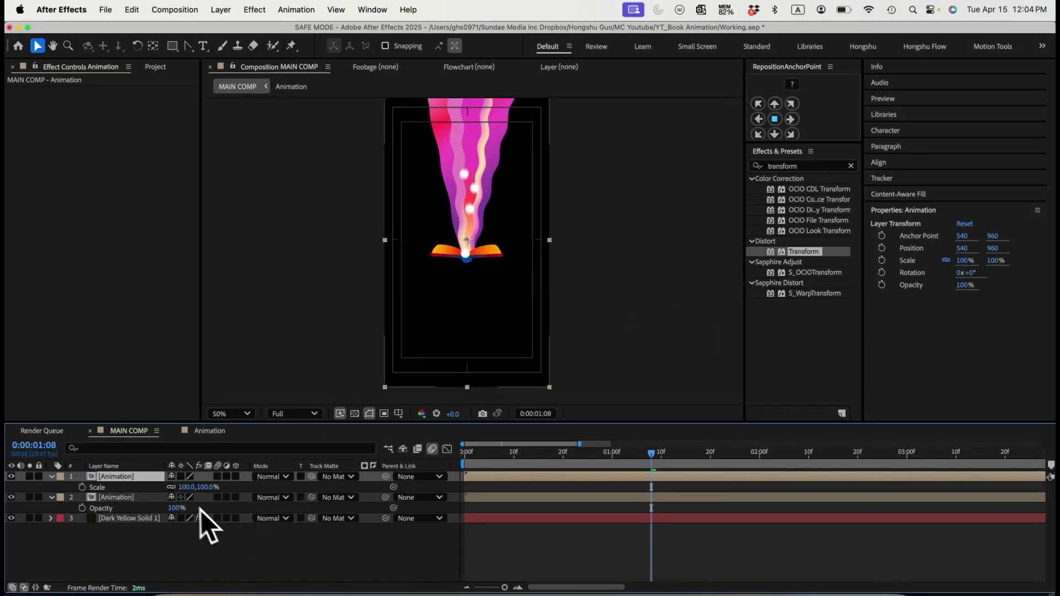
pyautogui.moveTo(204, 490)
pyautogui.mouseDown()
pyautogui.moveTo(255, 486)
pyautogui.moveTo(177, 486)
pyautogui.moveTo(218, 489)
pyautogui.moveTo(202, 489)
pyautogui.mouseUp()
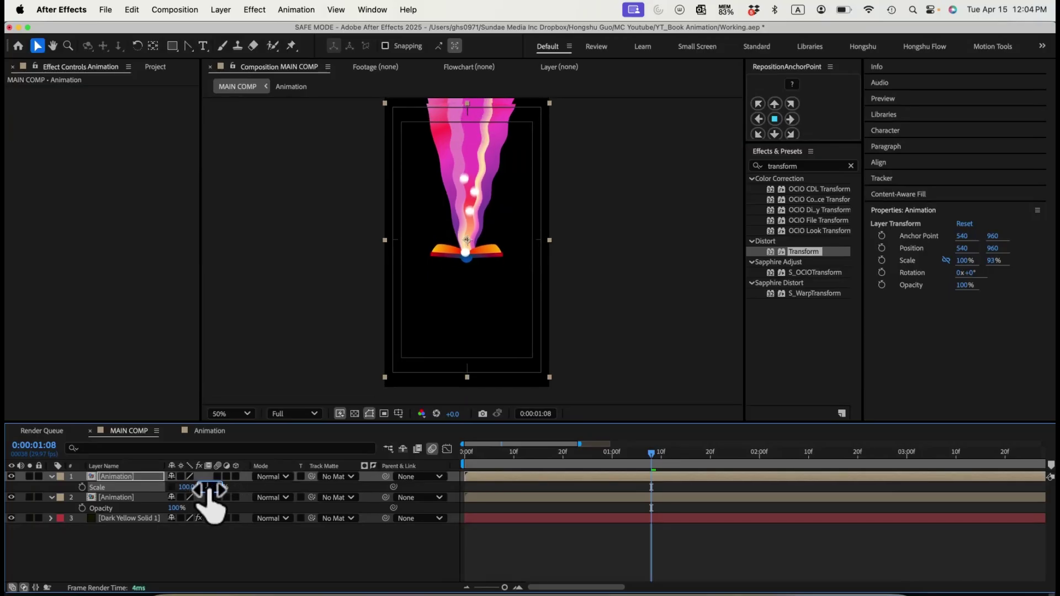
pyautogui.click(210, 488)
pyautogui.write('-50')
pyautogui.press('Return')
# - Move the flipped Animation copy straight down beneath the book to position 540, 1284
pyautogui.moveTo(478, 253); pyautogui.dragTo(478, 302)
pyautogui.press('super+z')
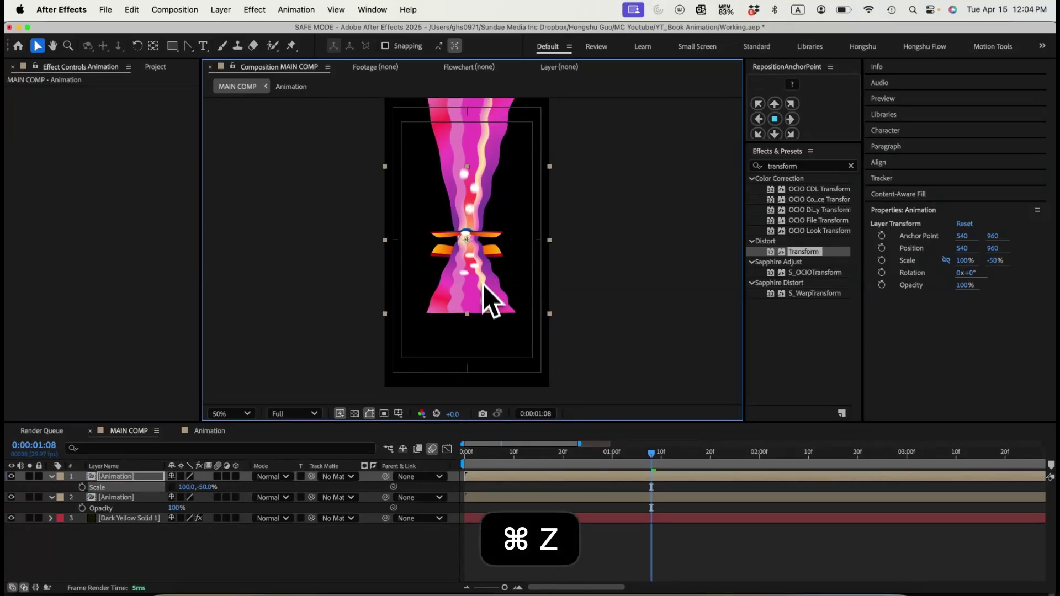
pyautogui.moveTo(478, 258); pyautogui.dragTo(478, 307)
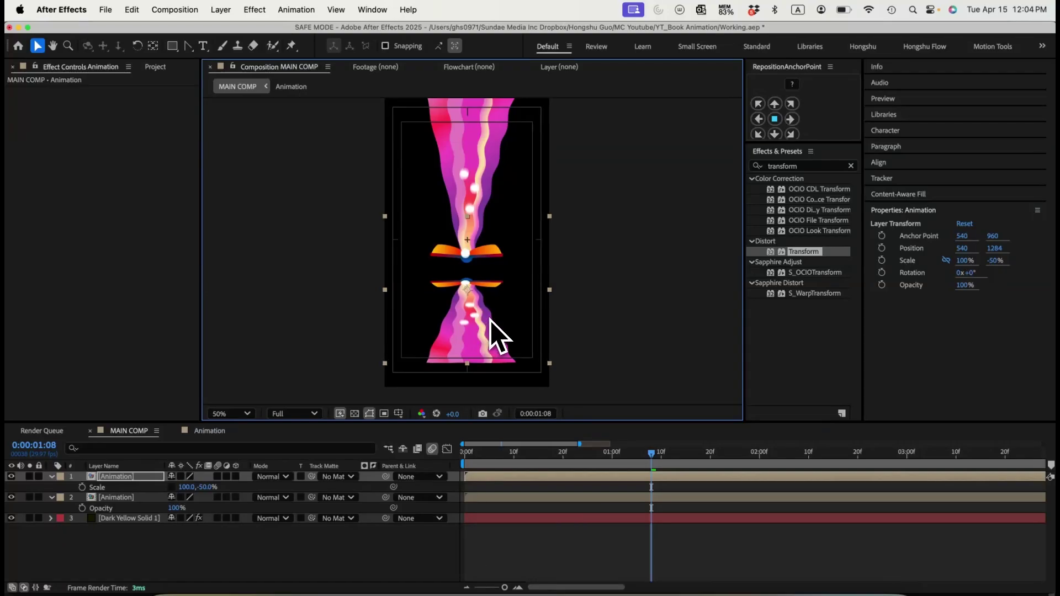
pyautogui.click(178, 528)
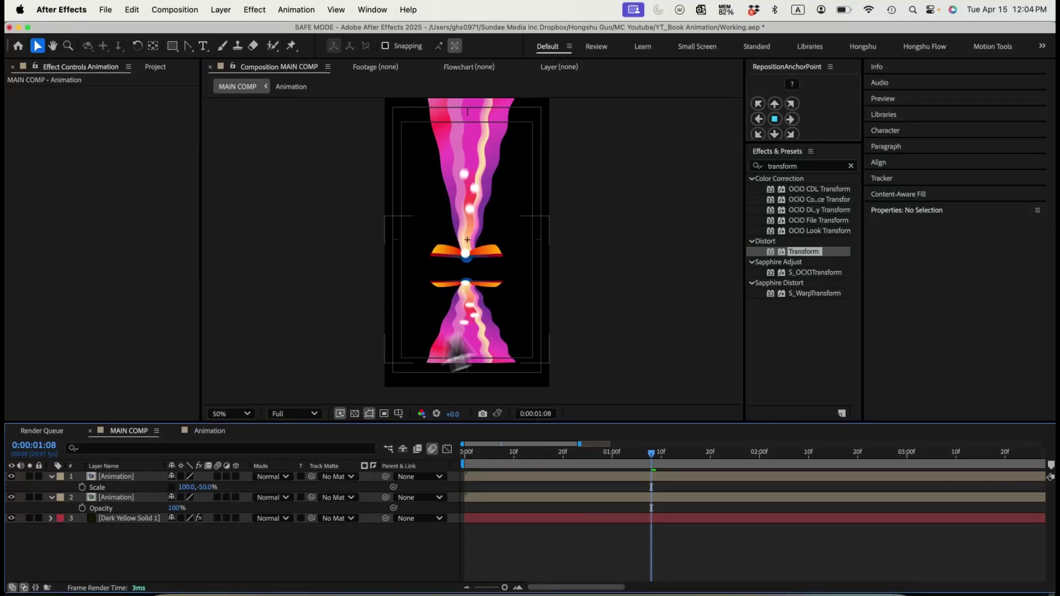
# - Draw a rectangular mask on the flipped copy around the reflected book, cutting off the far end of the reflected shapes
pyautogui.click(110, 476)
pyautogui.press('q')
pyautogui.moveTo(411, 212); pyautogui.dragTo(528, 323)
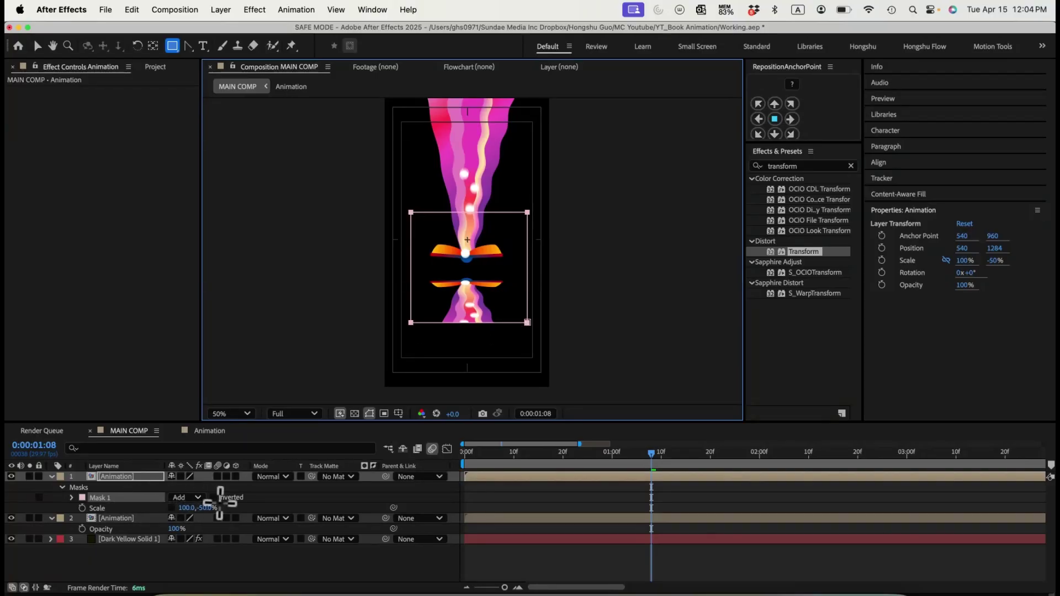
# - Feather the reflection's mask so its edge fades out, and set the layer's Opacity to 30%
pyautogui.click(72, 497)
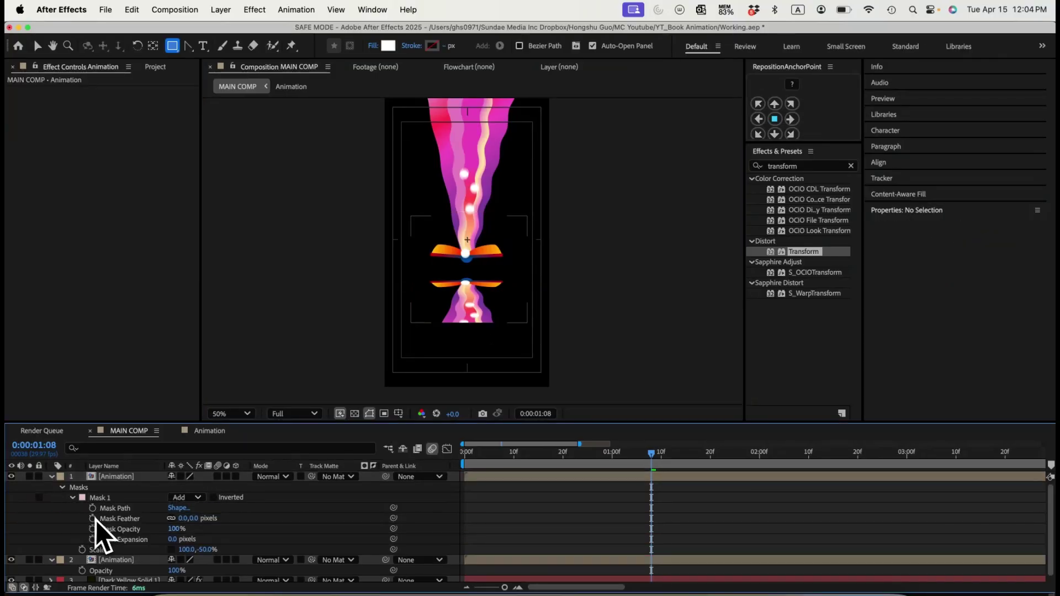
pyautogui.moveTo(186, 518); pyautogui.dragTo(371, 518)
pyautogui.click(52, 477)
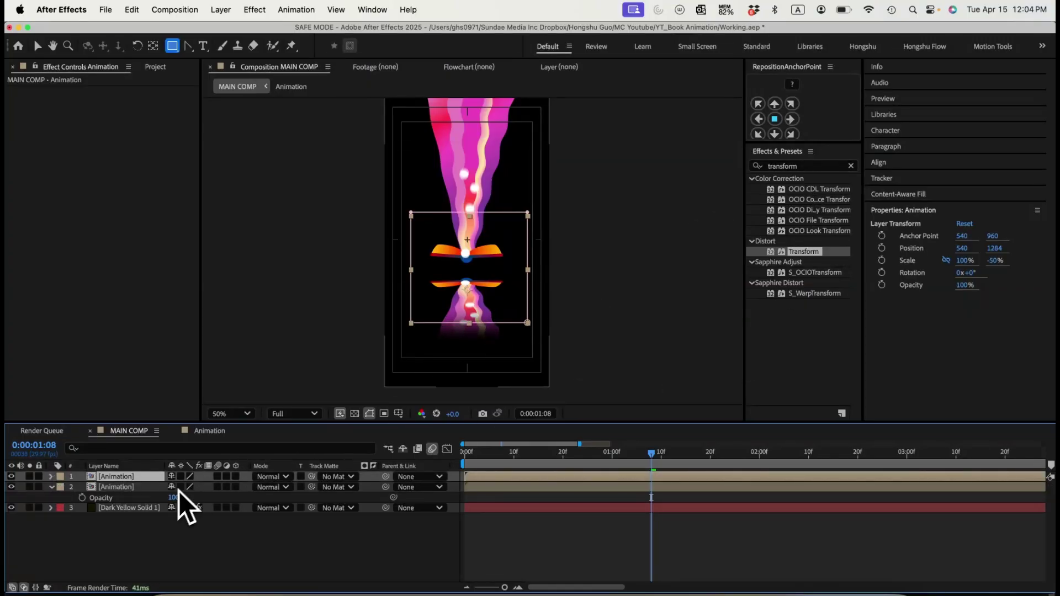
pyautogui.press('t')
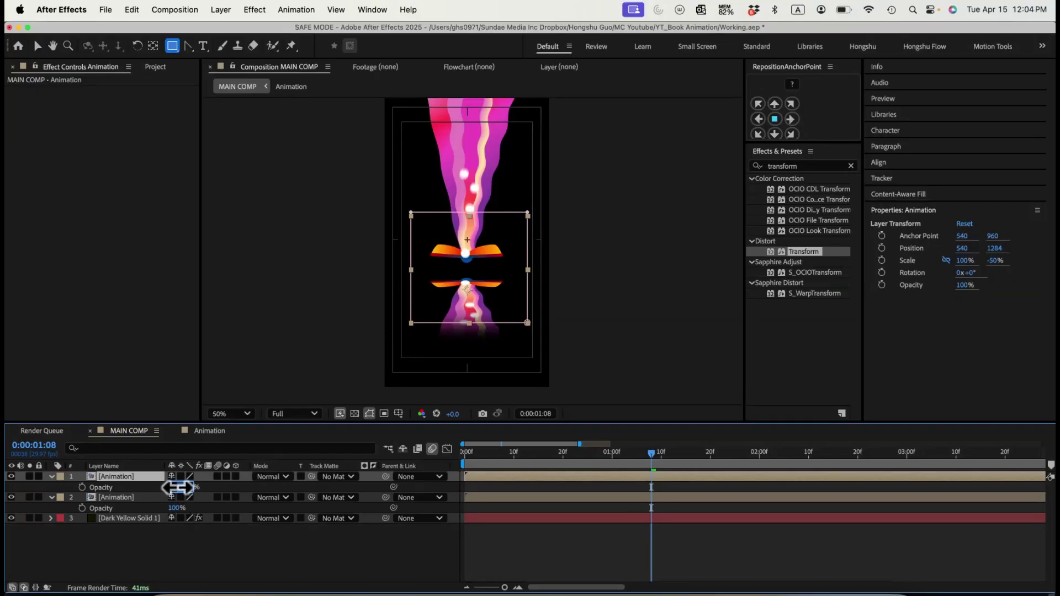
pyautogui.press('Return')
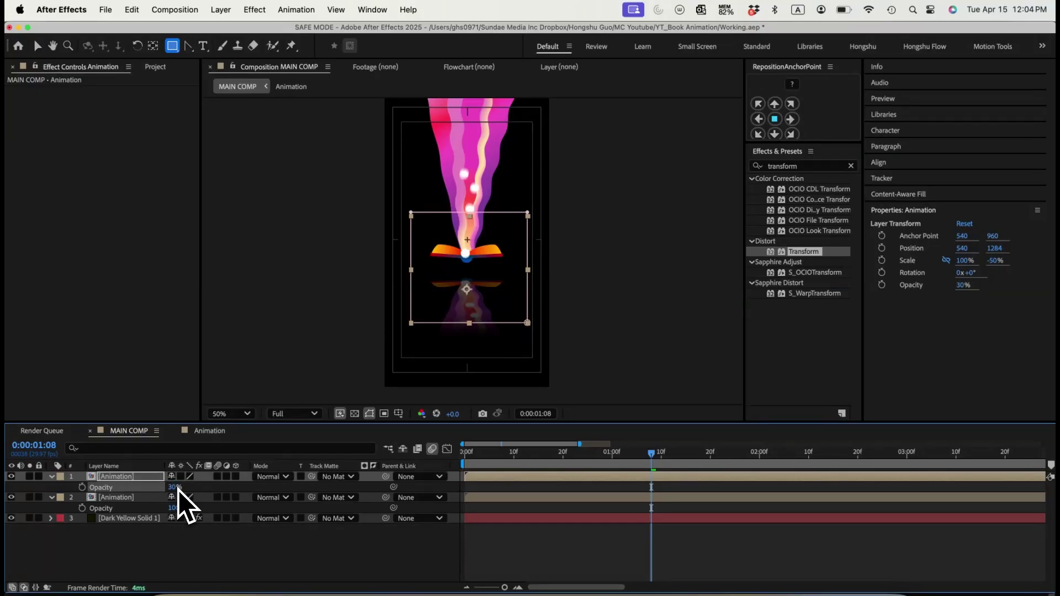
# - Lower the mirrored Animation reflection's Opacity to 20% and apply the Deep Glow effect to it
pyautogui.moveTo(174, 487); pyautogui.dragTo(175, 487)
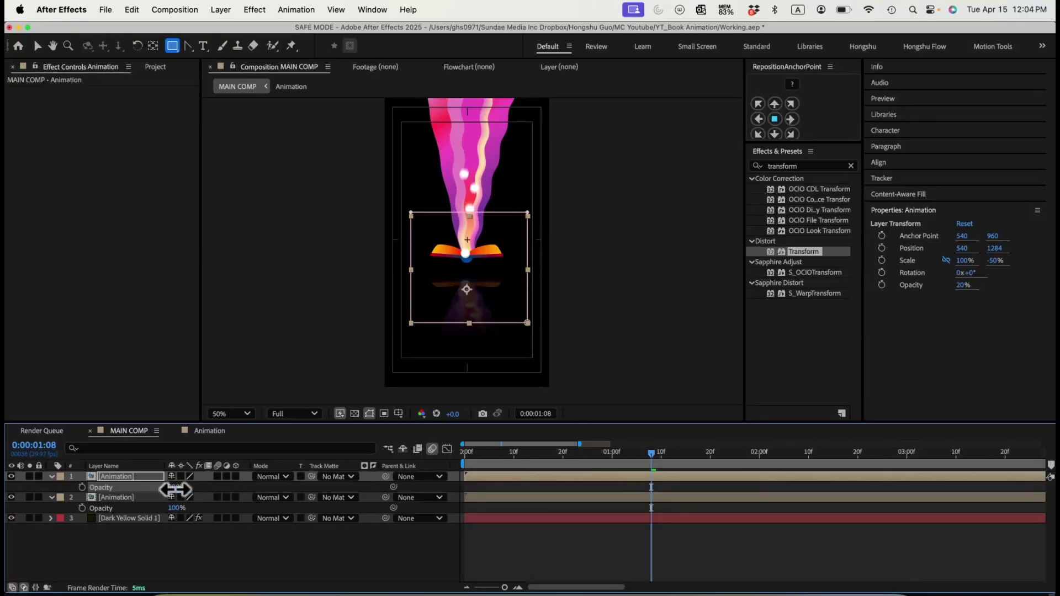
pyautogui.click(168, 539)
pyautogui.click(138, 478)
pyautogui.click(792, 168)
pyautogui.write('deep ')
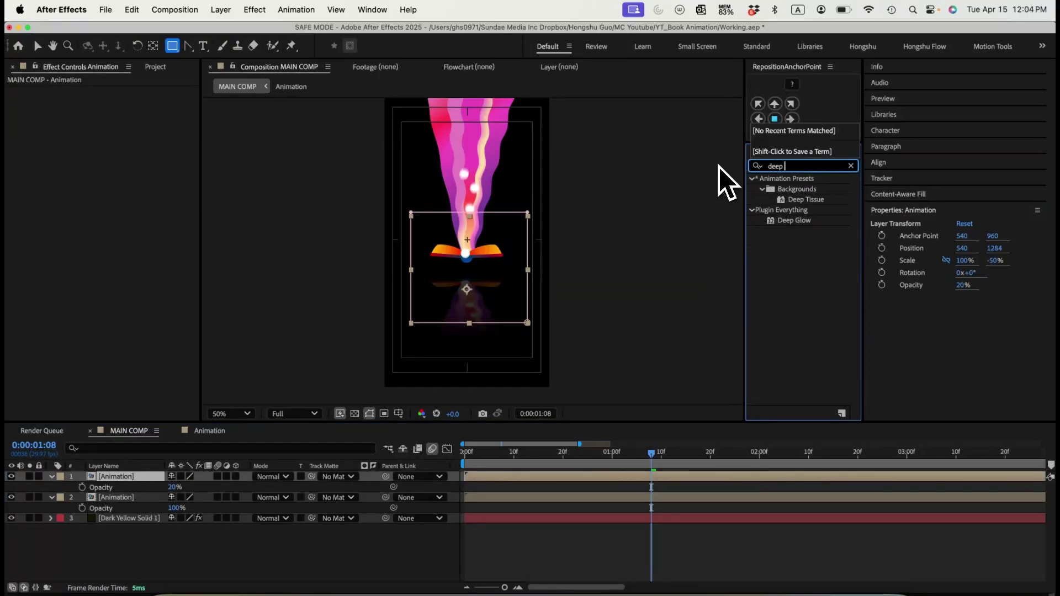
pyautogui.write('glow')
pyautogui.doubleClick(779, 191)
pyautogui.press('v')
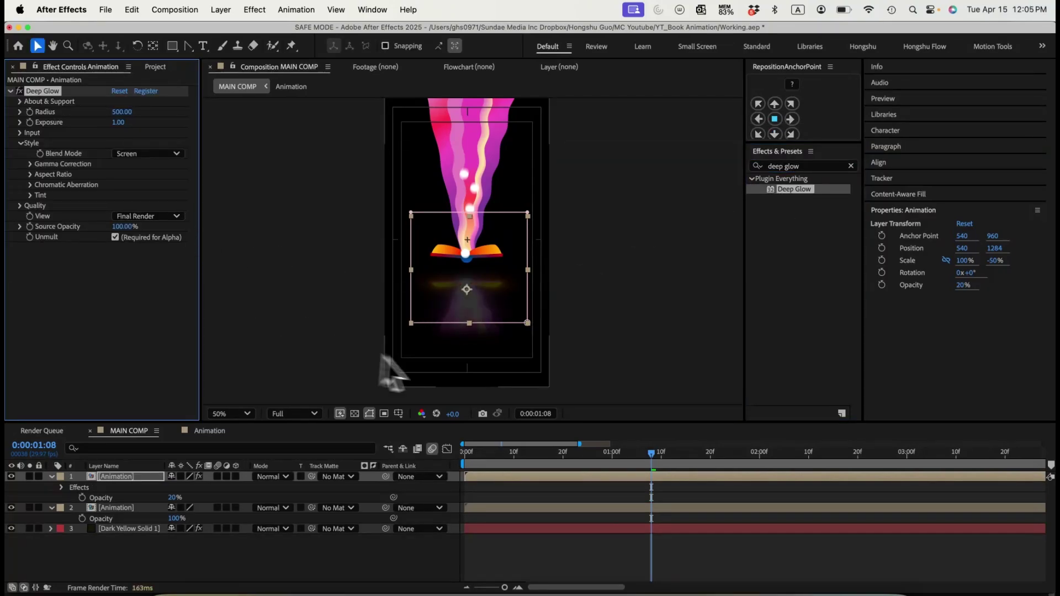
# - Apply the Deep Glow effect to the original, unflipped Animation layer as well
pyautogui.click(113, 507)
pyautogui.press('BackSpace')
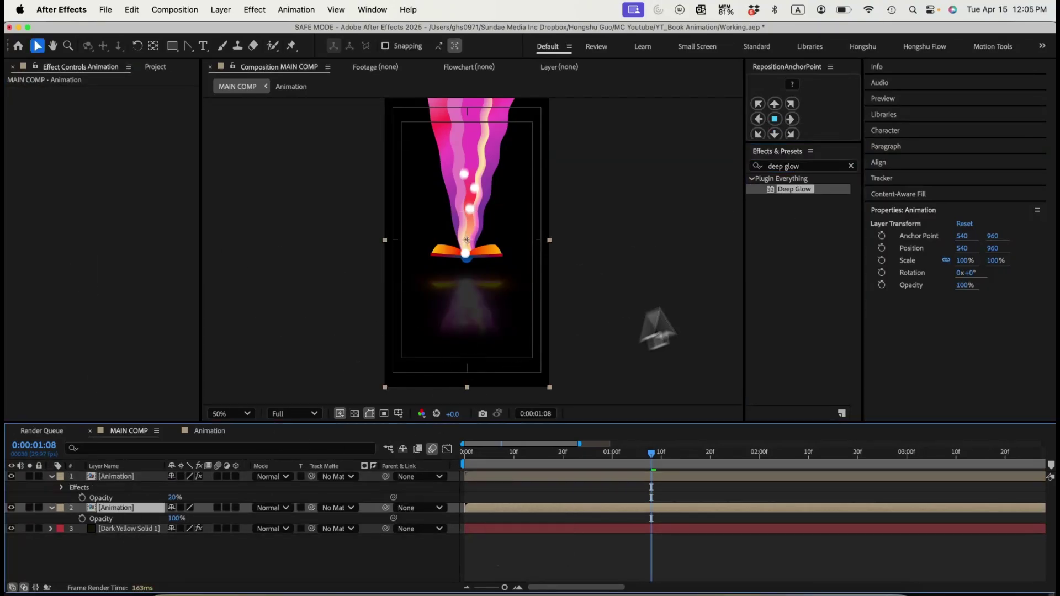
pyautogui.doubleClick(789, 190)
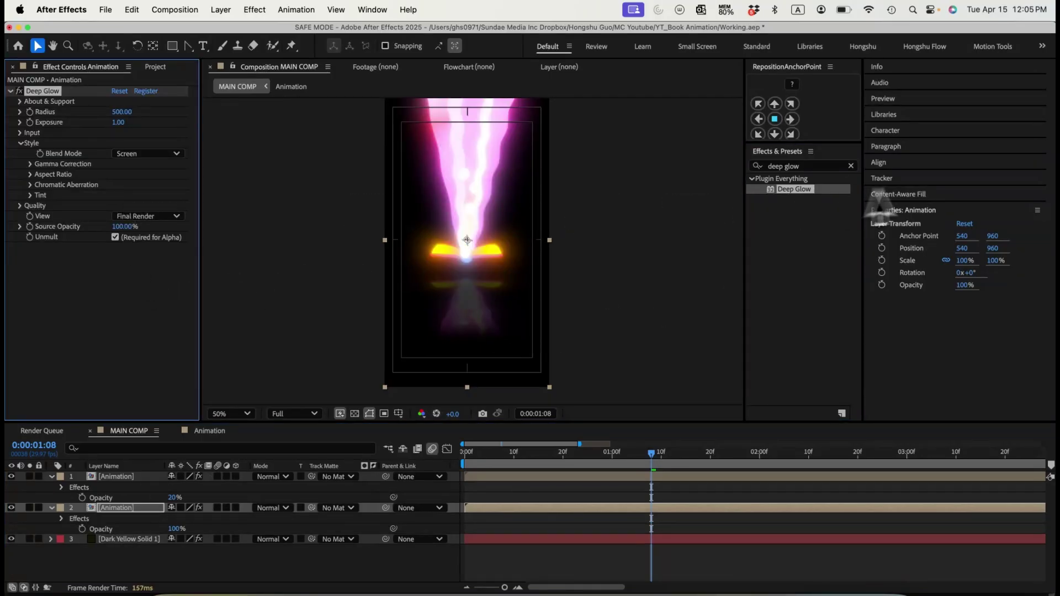
# - Add a Curves effect above Deep Glow on the original Animation layer and pull the RGB curve's midpoint down to darken it
pyautogui.click(800, 166)
pyautogui.write('d')
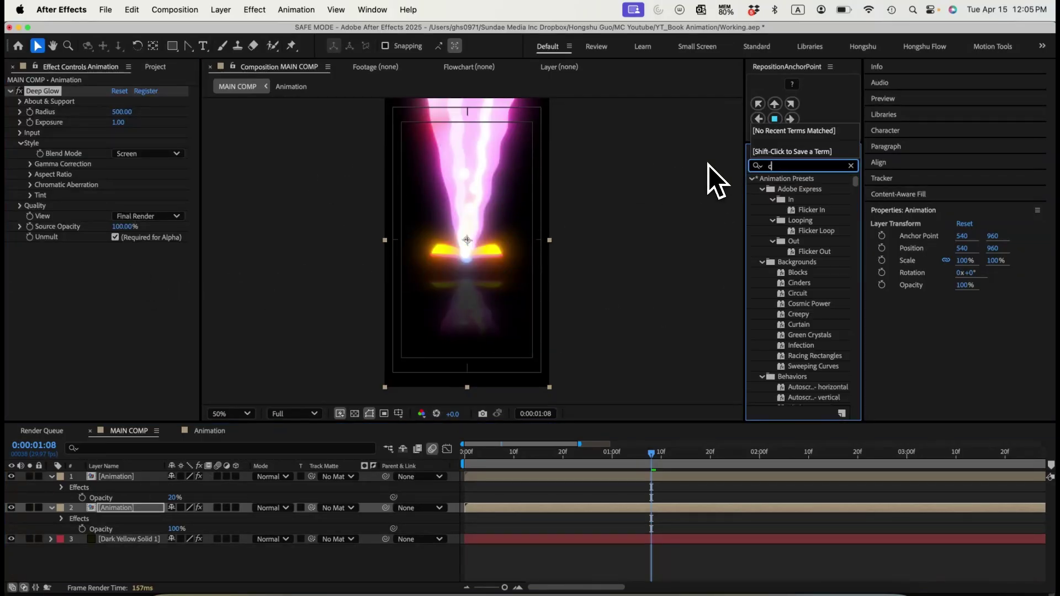
pyautogui.write('urve')
pyautogui.doubleClick(795, 220)
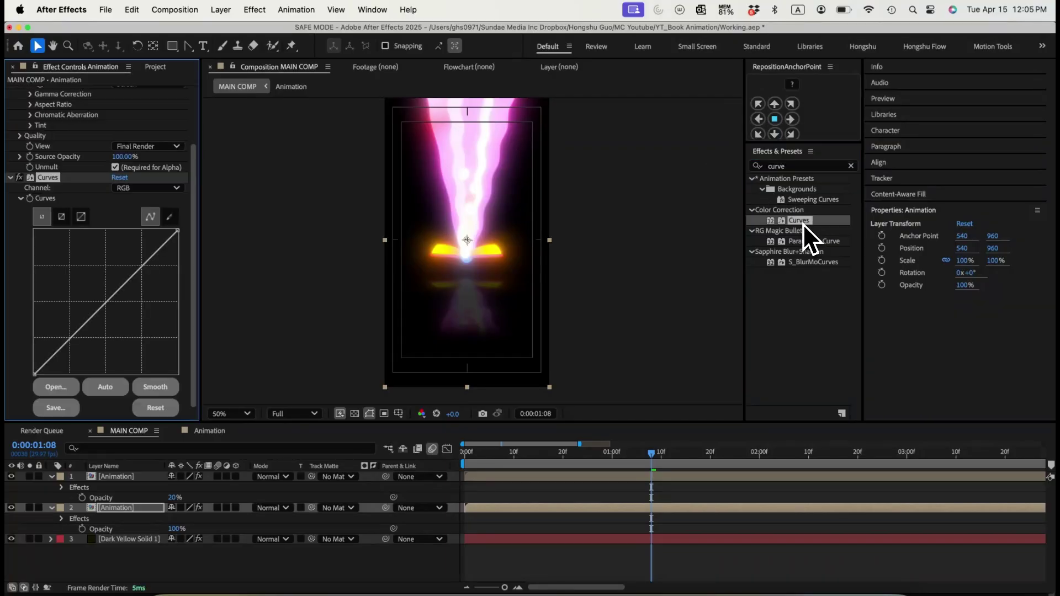
pyautogui.moveTo(52, 236); pyautogui.dragTo(55, 104)
pyautogui.moveTo(121, 200); pyautogui.dragTo(130, 236)
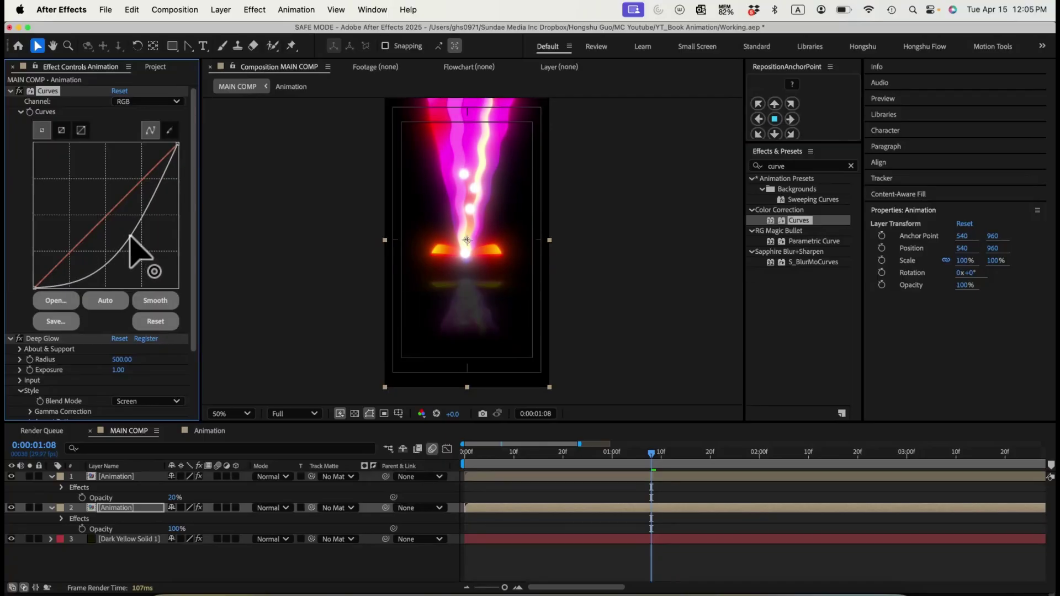
# - Set the original layer's Deep Glow to Threshold 8%, Threshold Smooth 74% and Exposure about 0.18
pyautogui.click(36, 338)
pyautogui.scroll(-1, 55, 364)
pyautogui.click(22, 370)
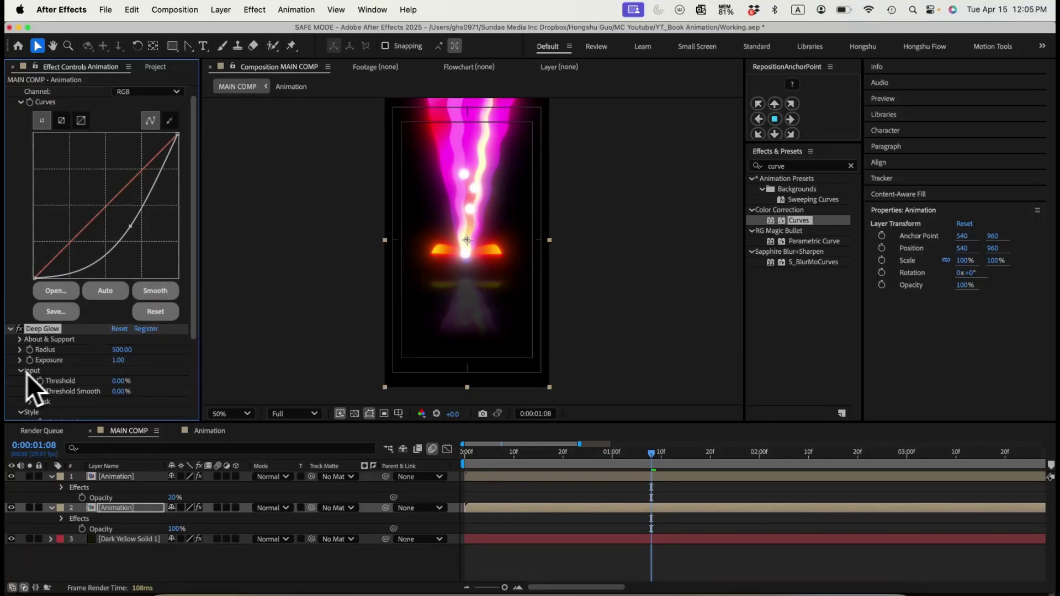
pyautogui.scroll(-3, 72, 372)
pyautogui.moveTo(114, 357); pyautogui.dragTo(66, 337)
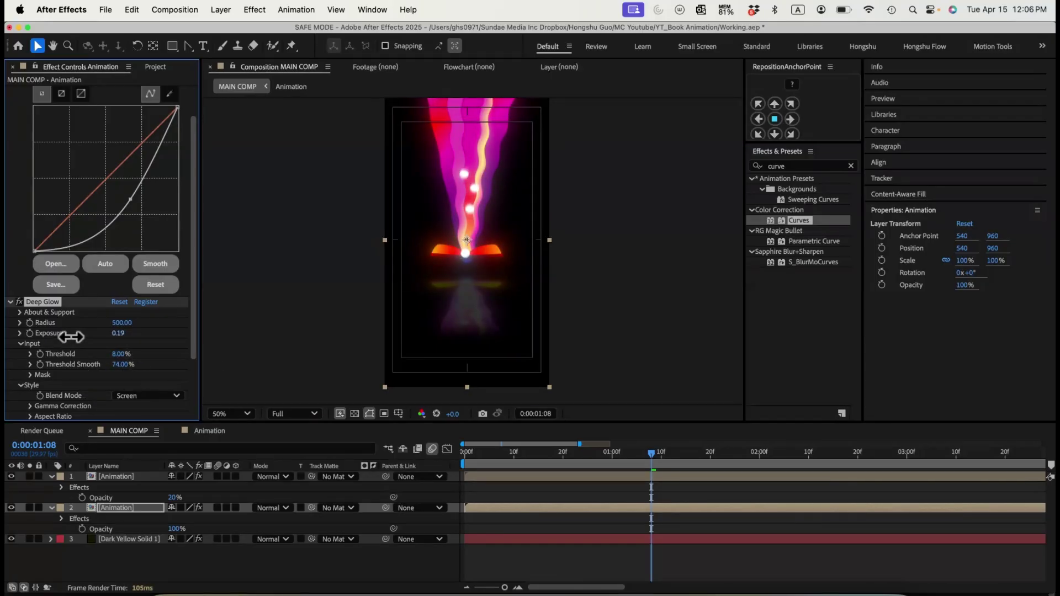
# - Ease the RGB curve back toward the diagonal and retune Deep Glow to Radius 494, Exposure 0.29 and Threshold 28%
pyautogui.scroll(3, 50, 129)
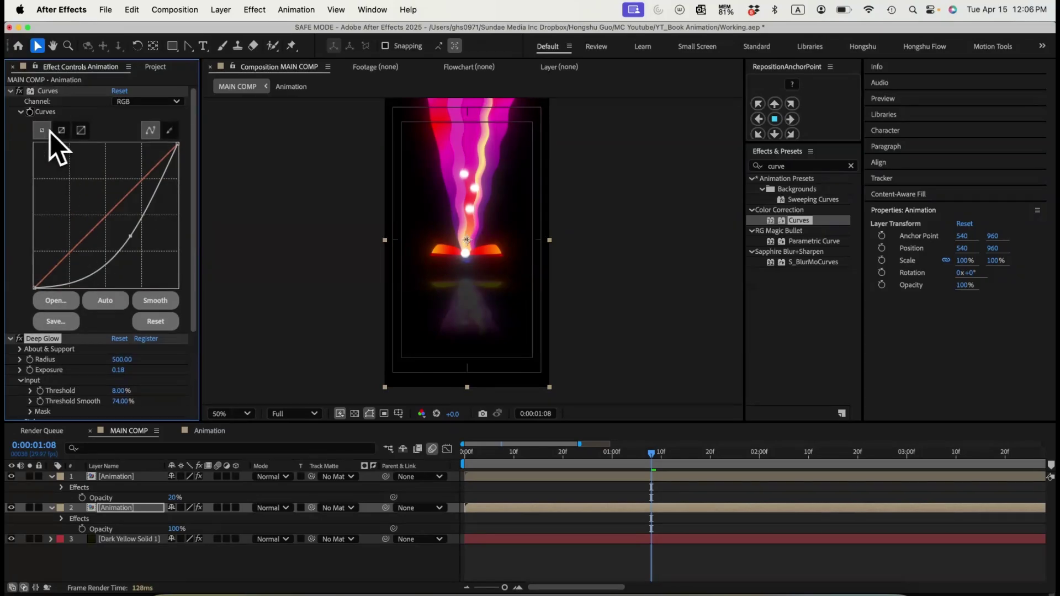
pyautogui.moveTo(128, 236); pyautogui.dragTo(125, 221)
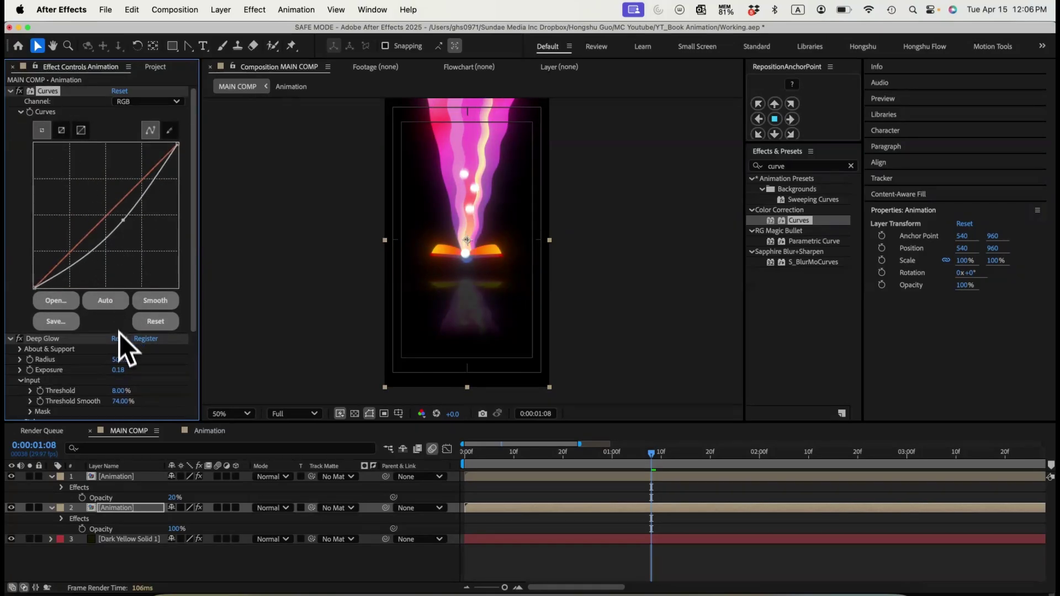
pyautogui.moveTo(120, 371); pyautogui.dragTo(127, 371)
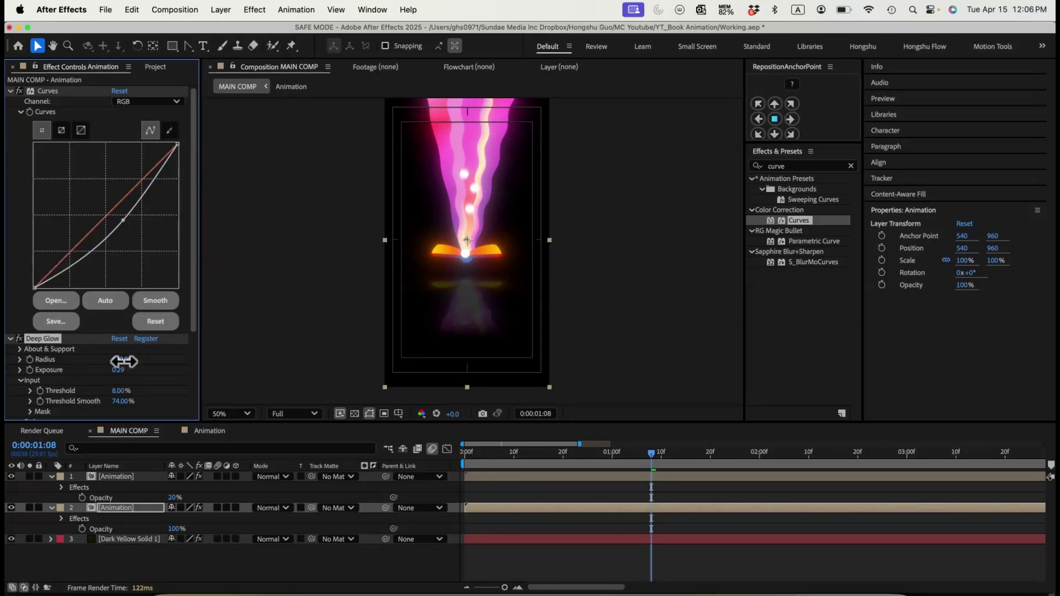
pyautogui.moveTo(123, 361); pyautogui.dragTo(131, 390)
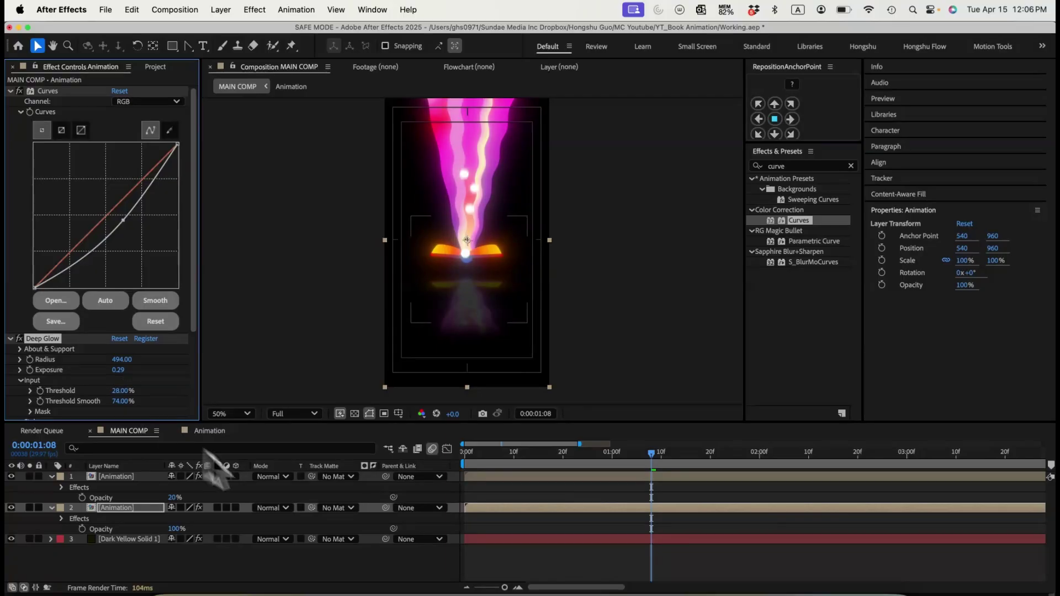
pyautogui.click(326, 565)
pyautogui.moveTo(467, 458); pyautogui.dragTo(653, 455)
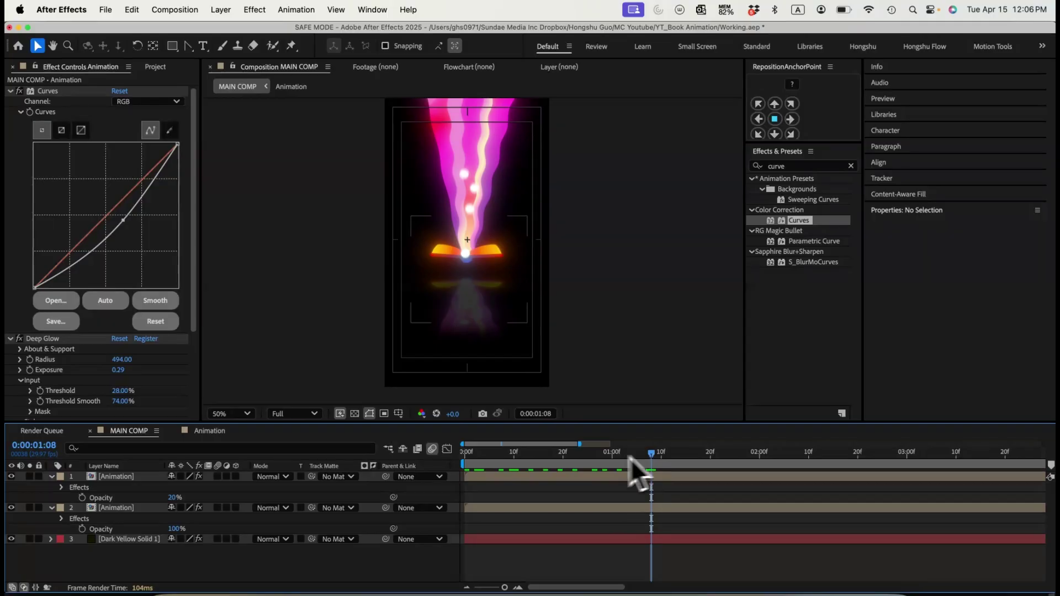
# - Duplicate the original Animation layer and remove Curves and Deep Glow from the upper copy
pyautogui.click(130, 478)
pyautogui.click(124, 508)
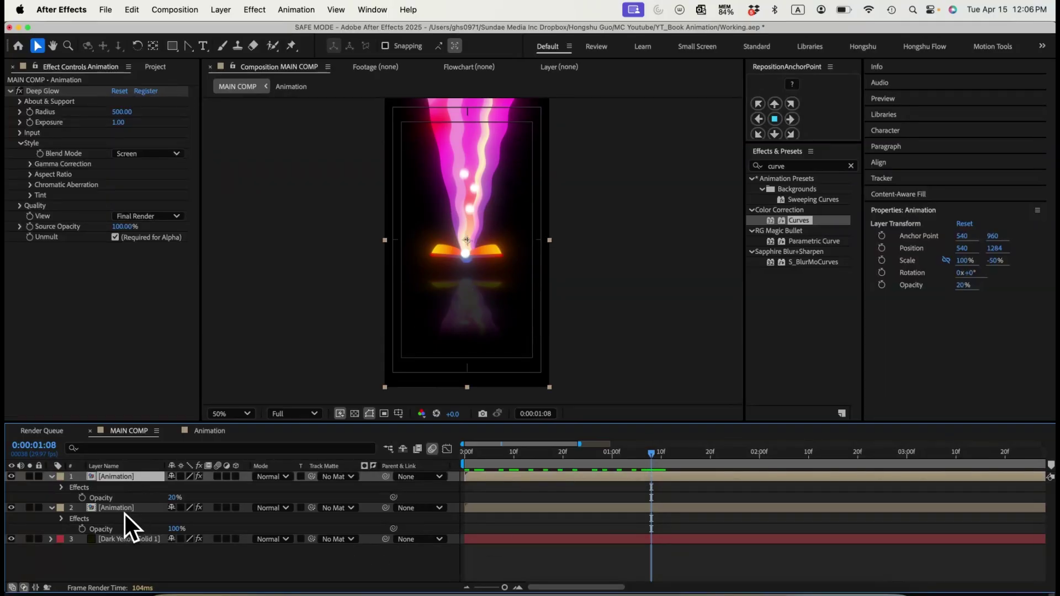
pyautogui.press('super+d')
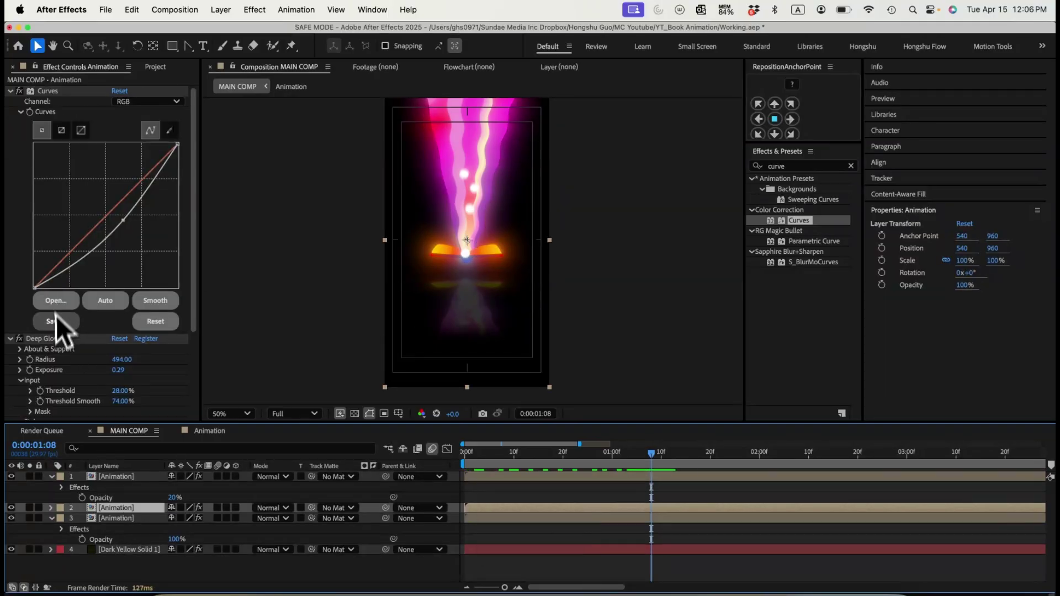
pyautogui.click(45, 340)
pyautogui.press('BackSpace')
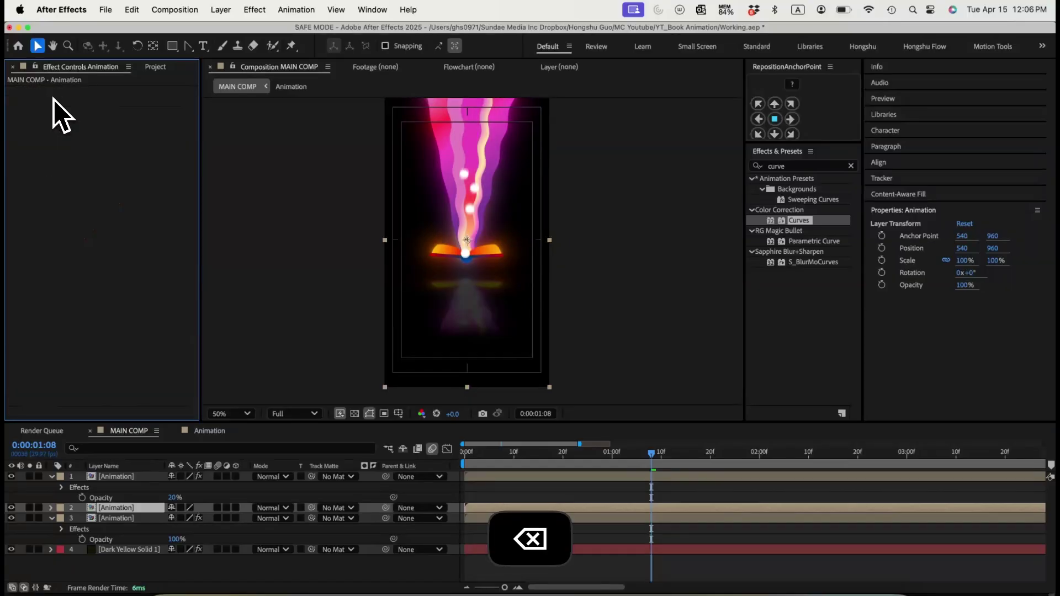
# - Apply the Find Edges effect to the duplicated Animation layer and enable its Invert option
pyautogui.click(817, 166)
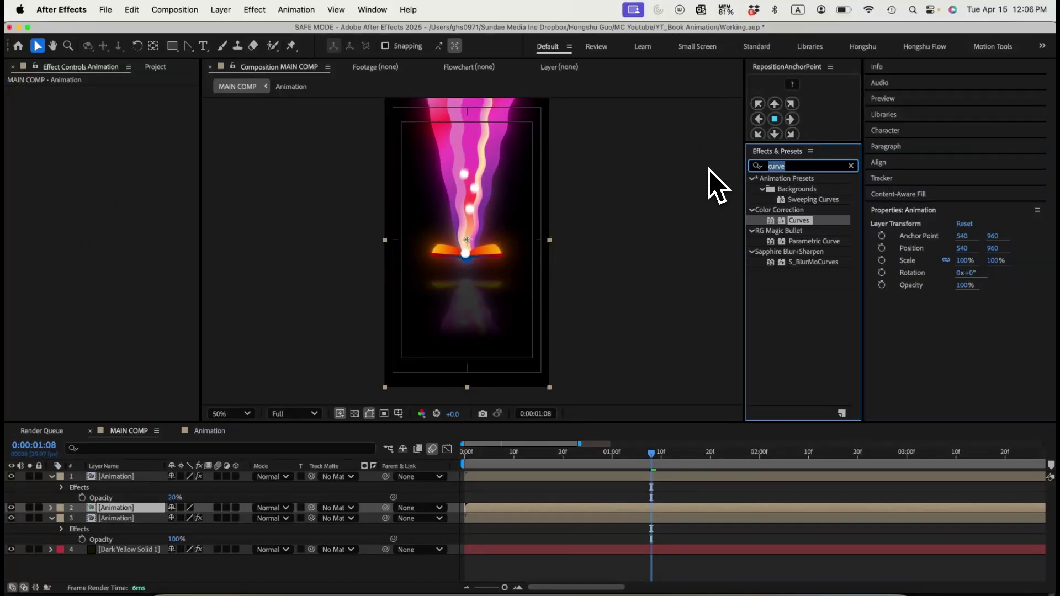
pyautogui.write('find')
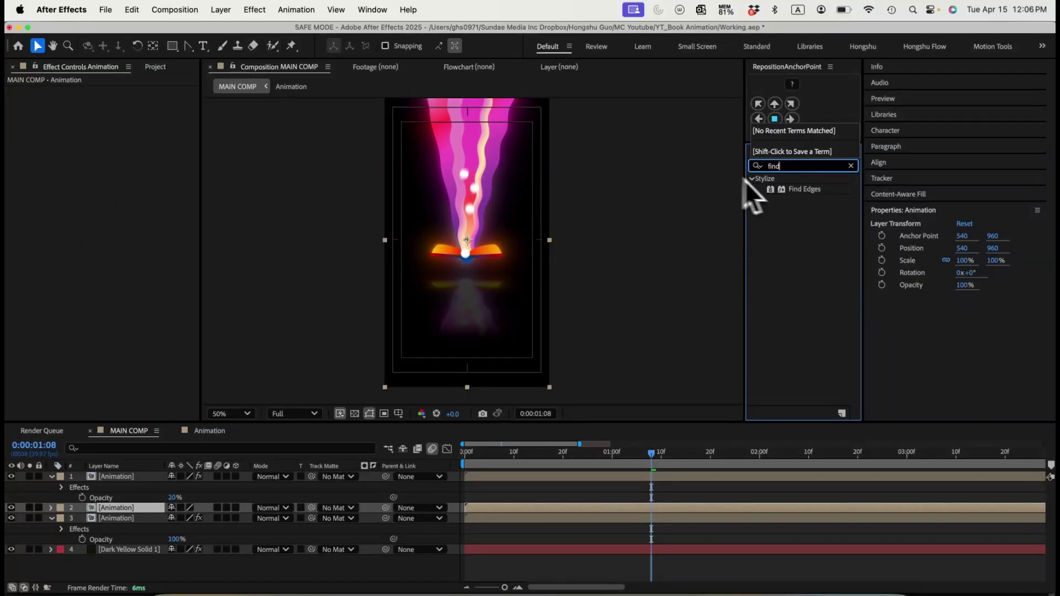
pyautogui.doubleClick(805, 190)
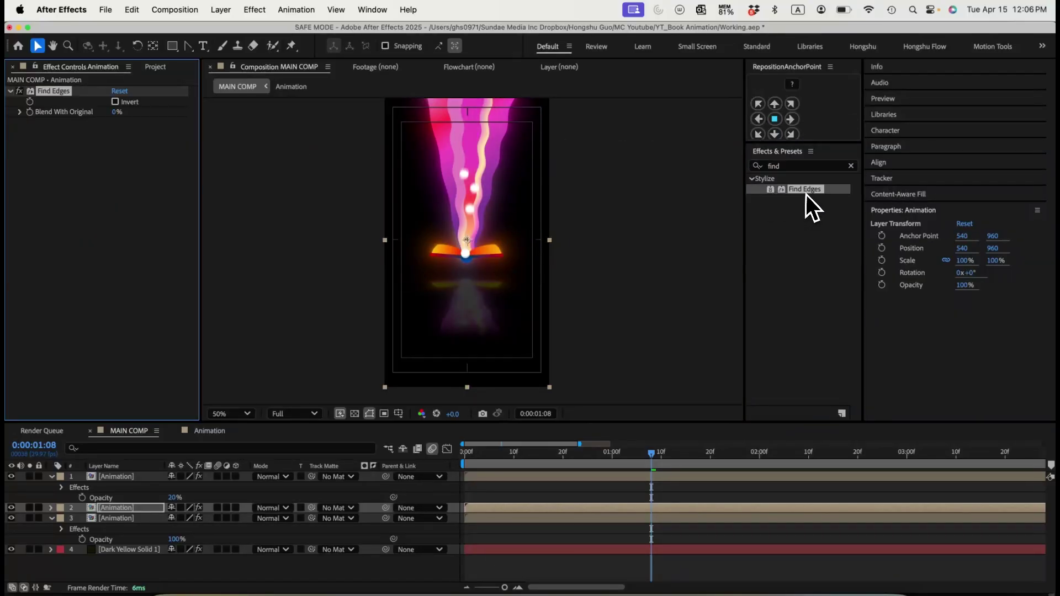
pyautogui.click(115, 102)
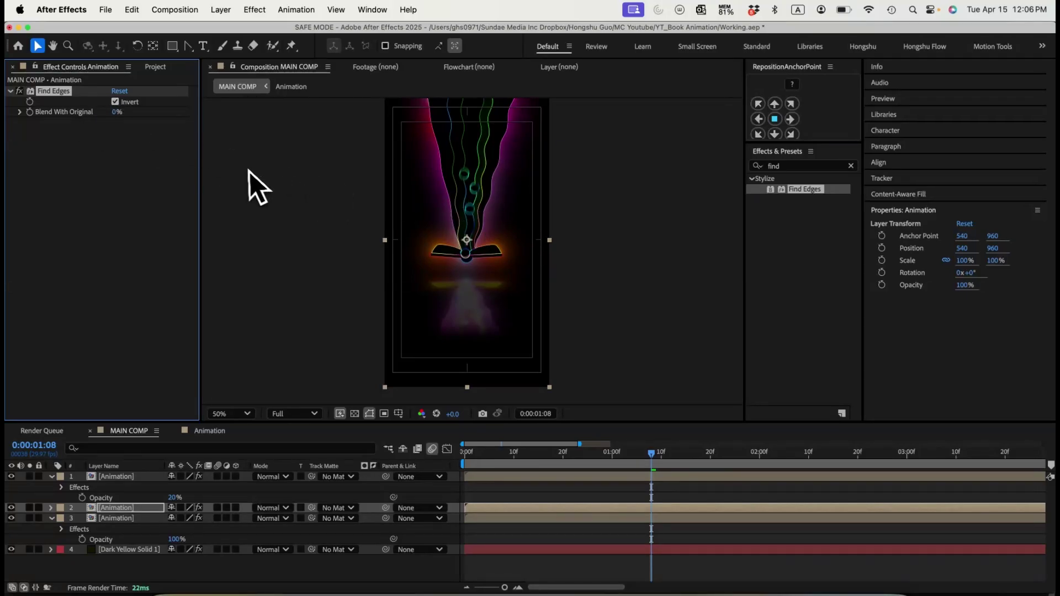
# - Set the Find Edges copy's blending mode to Overlay and check the outlined book up close, scrubbing to 0:00:01:05
pyautogui.click(118, 509)
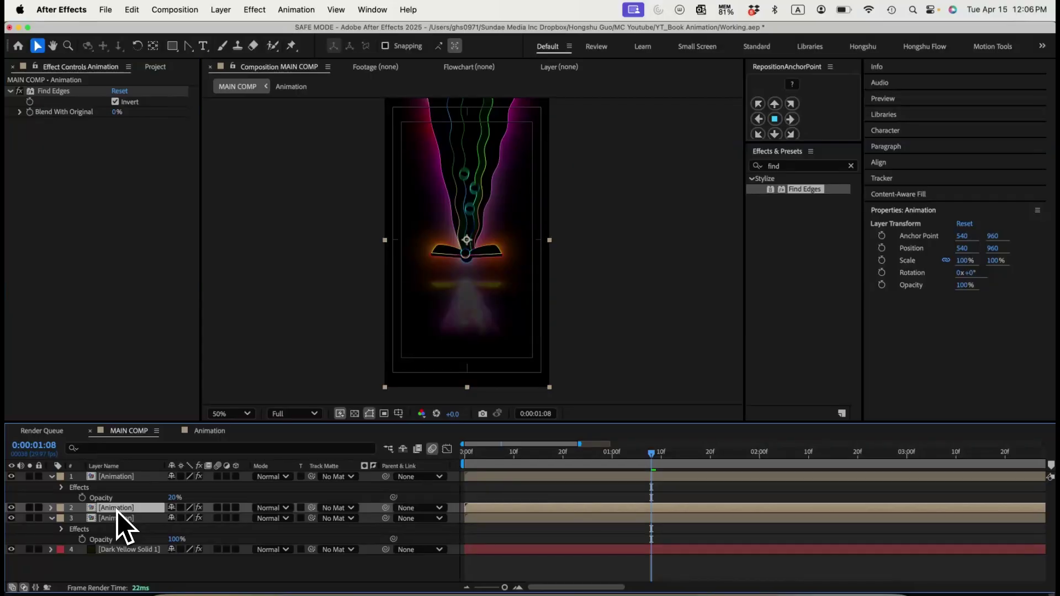
pyautogui.click(271, 509)
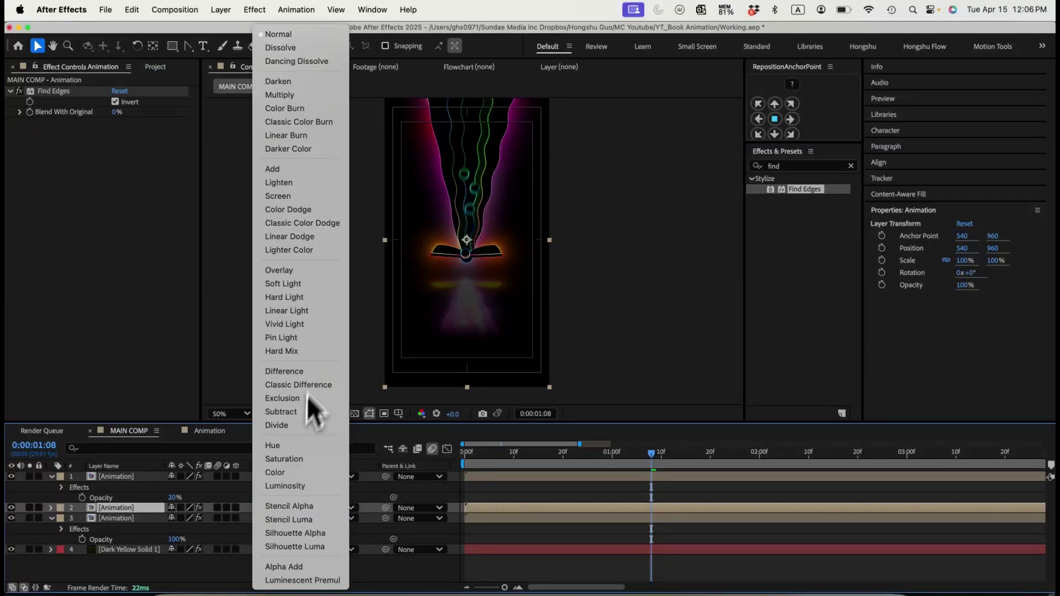
pyautogui.click(283, 270)
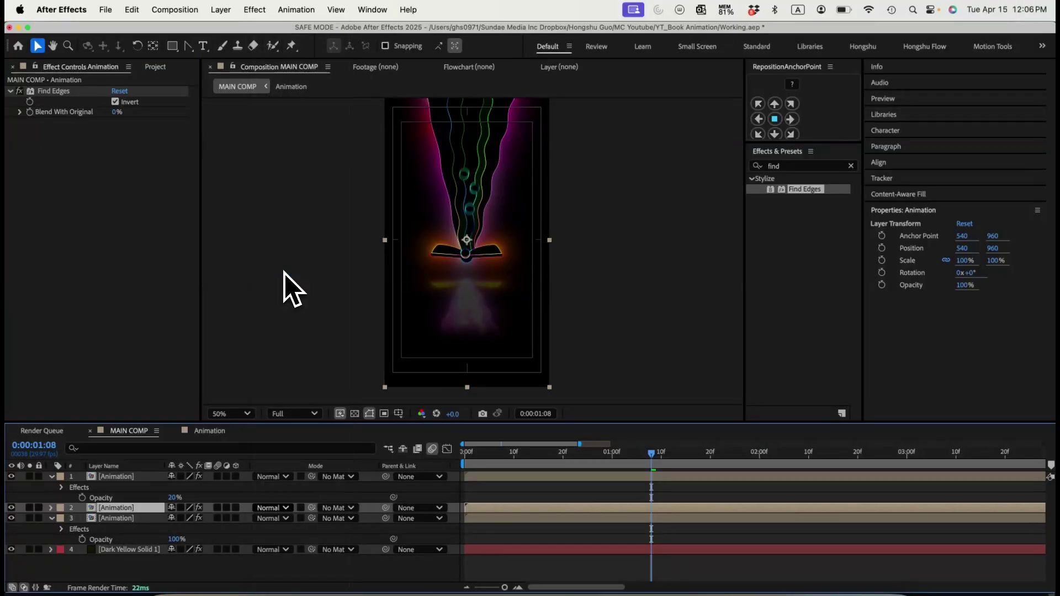
pyautogui.click(518, 500)
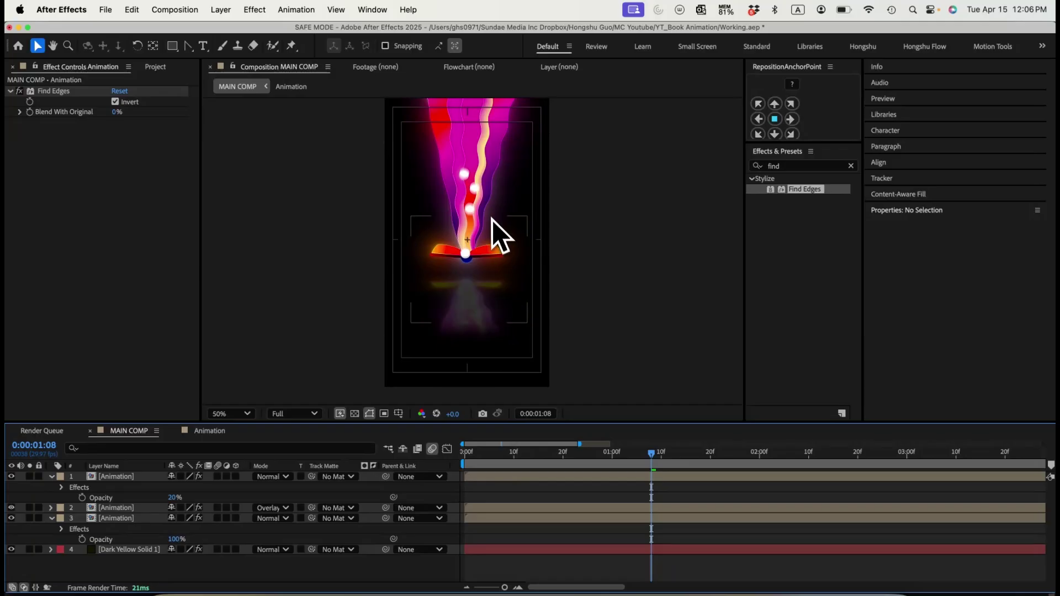
pyautogui.press('super+equal')
pyautogui.press('super+equal')
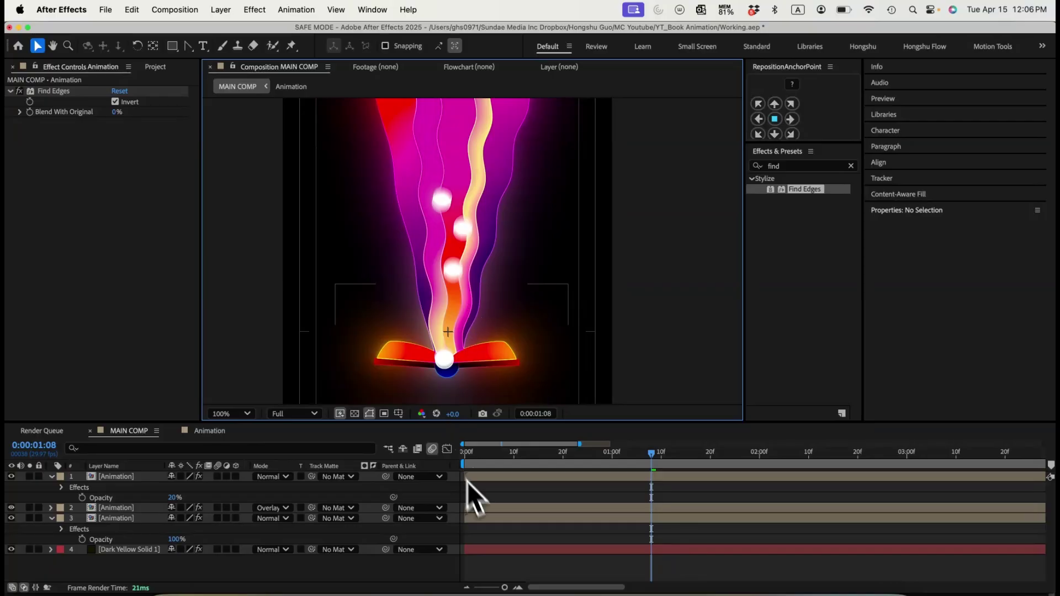
pyautogui.click(484, 453)
pyautogui.moveTo(508, 452); pyautogui.dragTo(635, 456)
# - Compare the glowing Animation layer with and without Curves, and raise its RGB curve's midpoint slightly above the diagonal
pyautogui.click(117, 519)
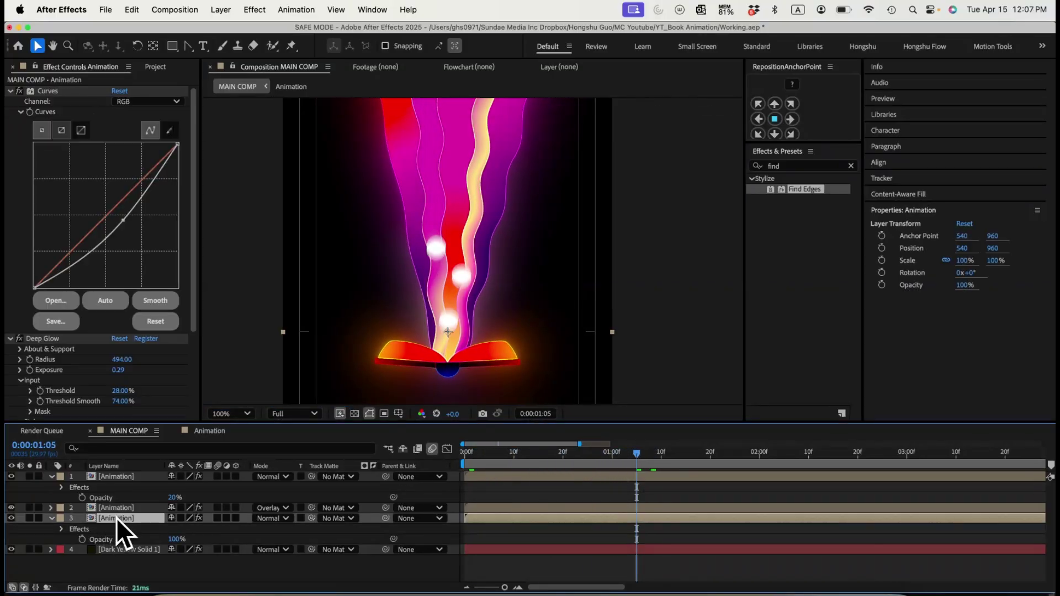
pyautogui.click(20, 91)
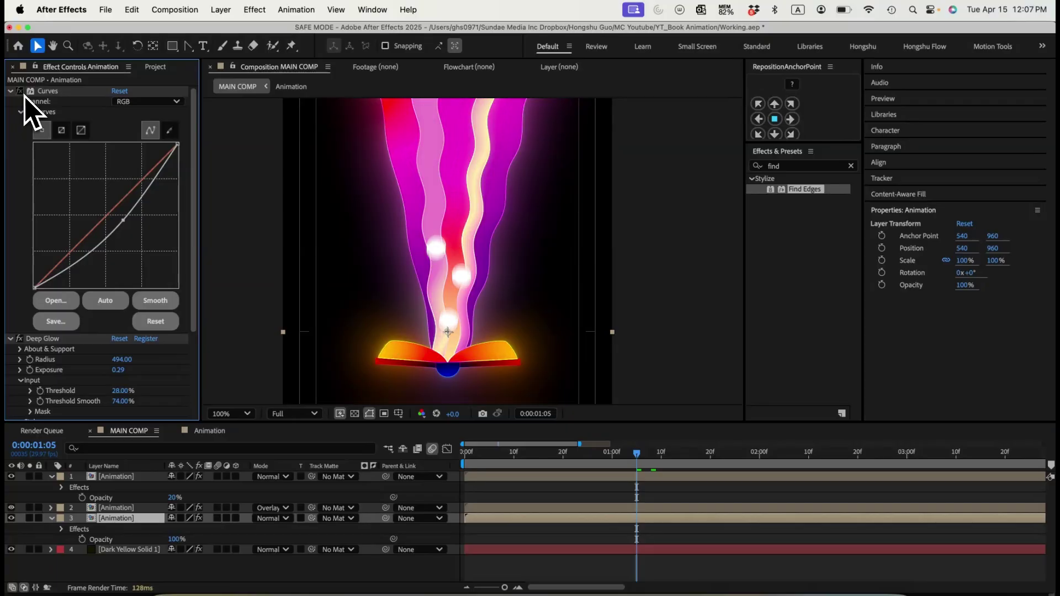
pyautogui.click(20, 91)
pyautogui.press('super+z')
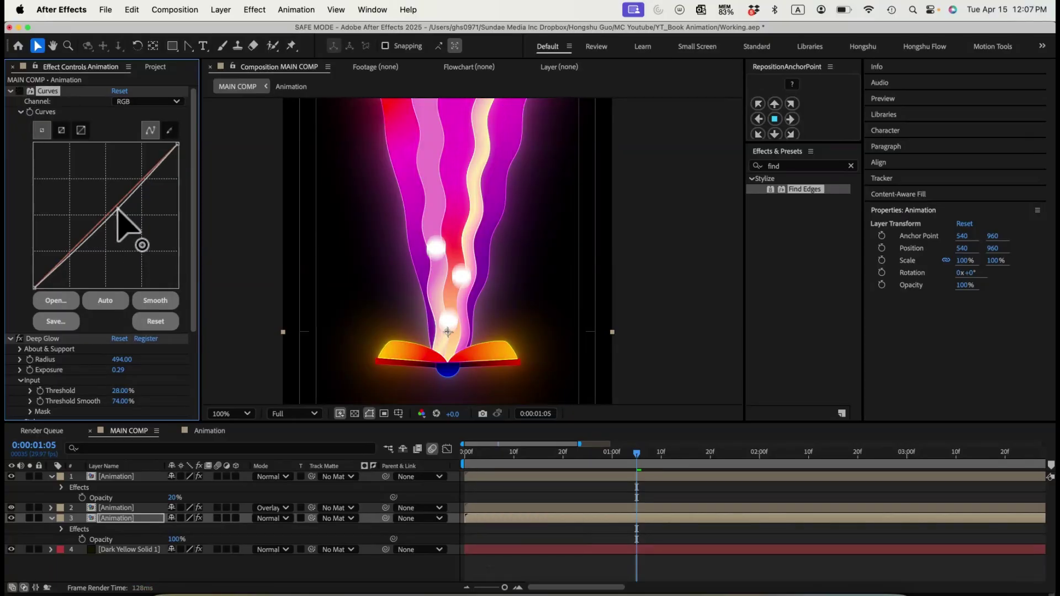
pyautogui.moveTo(109, 193)
pyautogui.mouseDown()
pyautogui.moveTo(96, 175)
pyautogui.moveTo(115, 194)
pyautogui.mouseUp()
pyautogui.click(21, 92)
pyautogui.press('super+z')
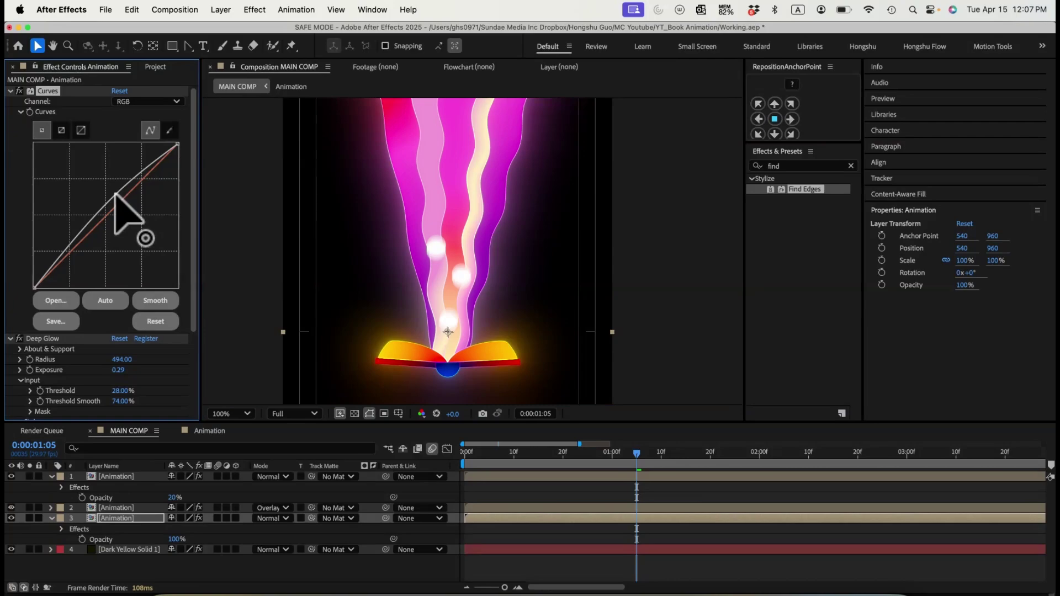
# - Play back MAIN COMP from the first frame to review the glow, edge overlay and reflection
pyautogui.press('super+minus')
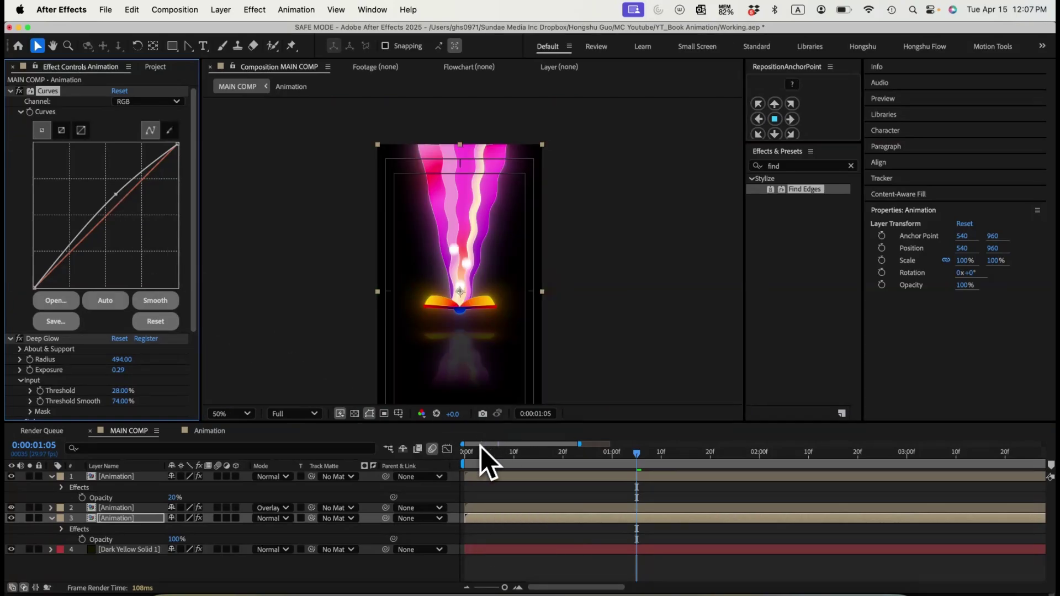
pyautogui.press('Home')
pyautogui.click(123, 508)
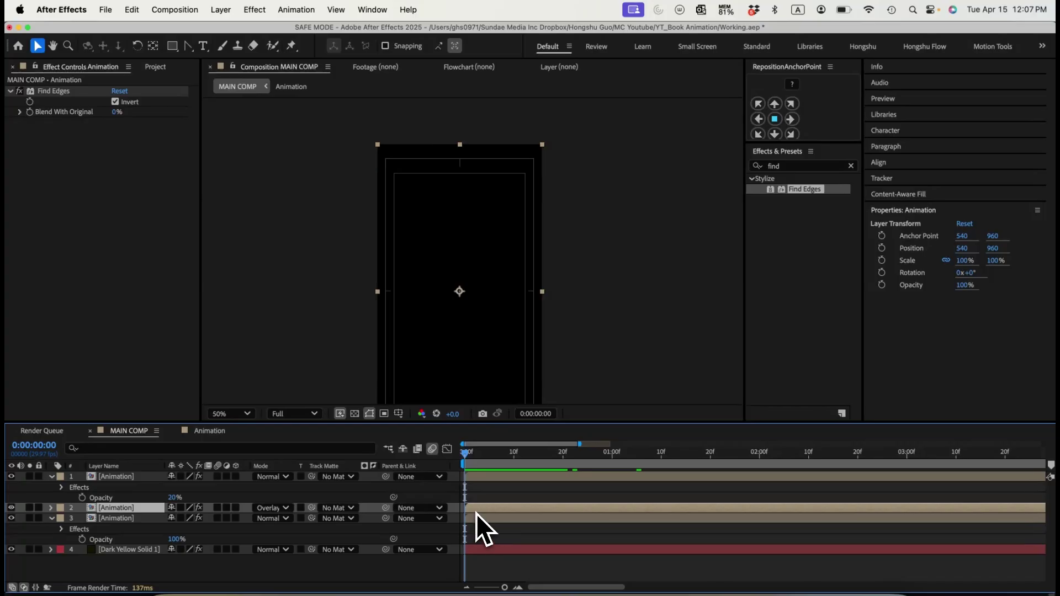
pyautogui.press('space')
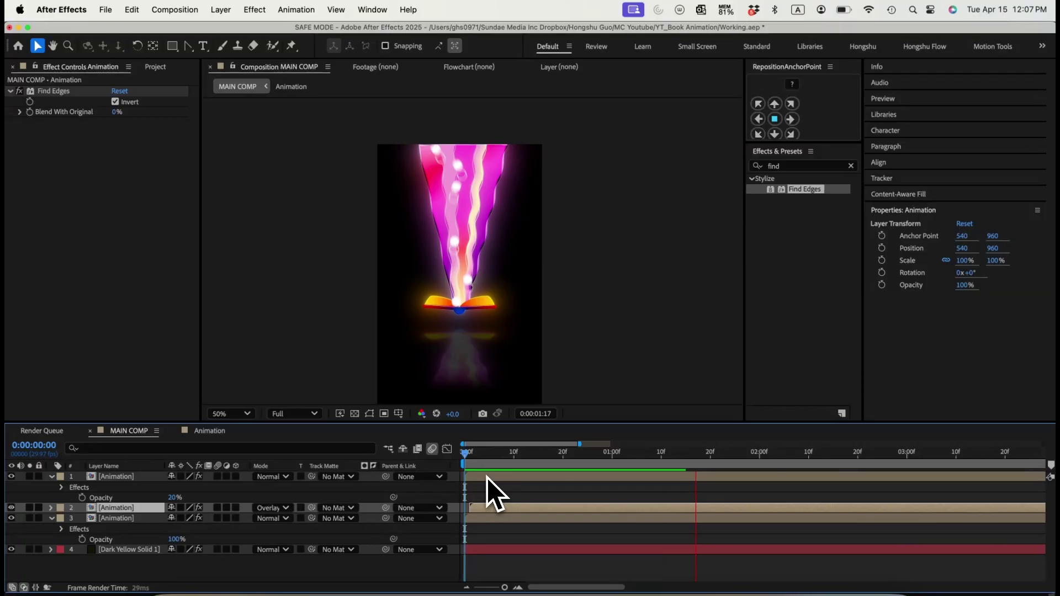
pyautogui.press('space')
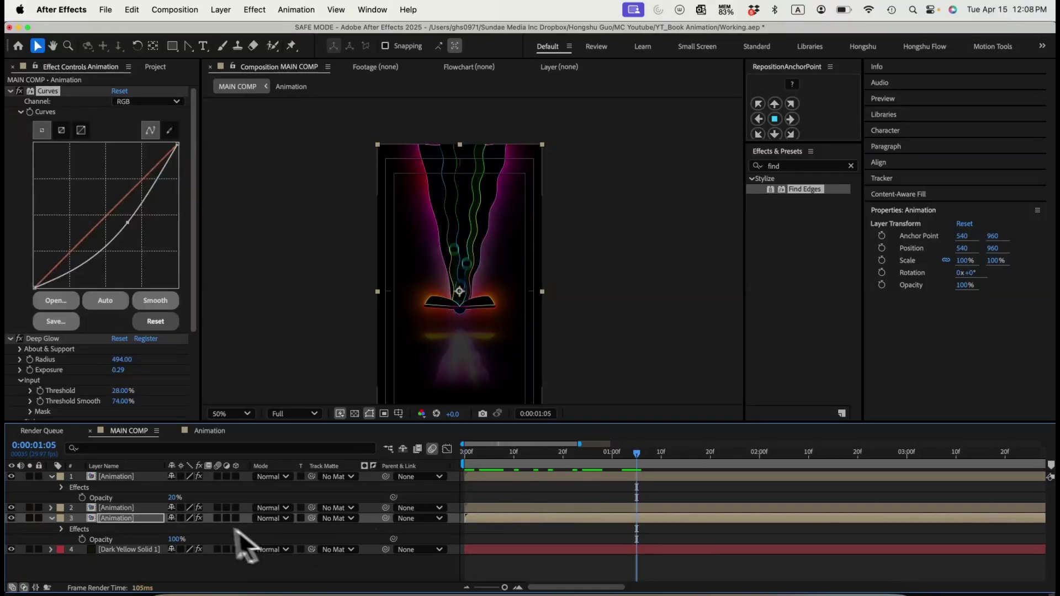
# - Move the Find Edges copy of the Animation layer beneath the glowing Animation layer, directly above the Dark Yellow Solid
pyautogui.click(127, 507)
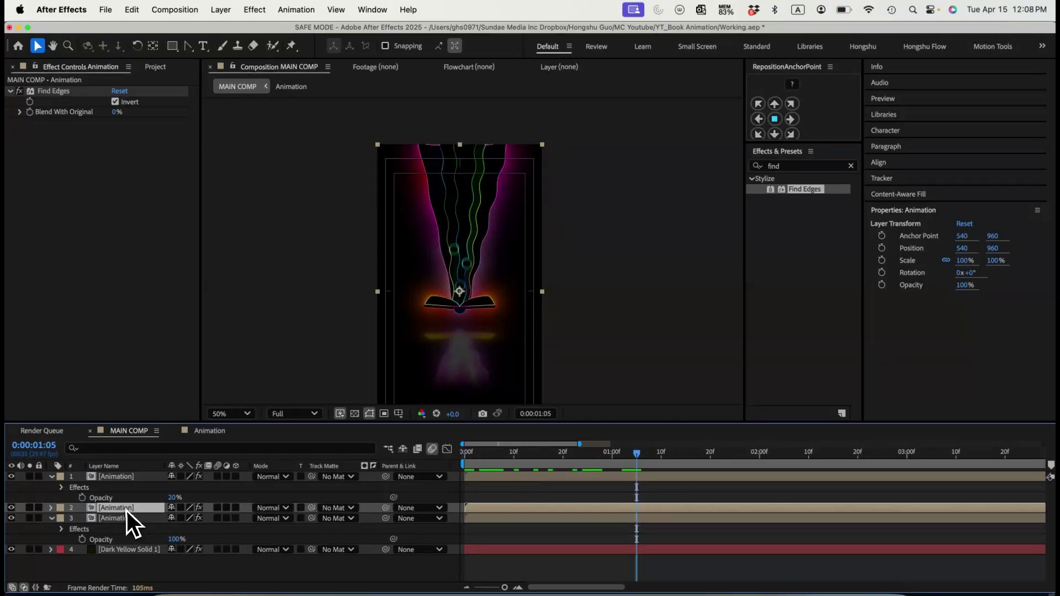
pyautogui.press('super+shift+a')
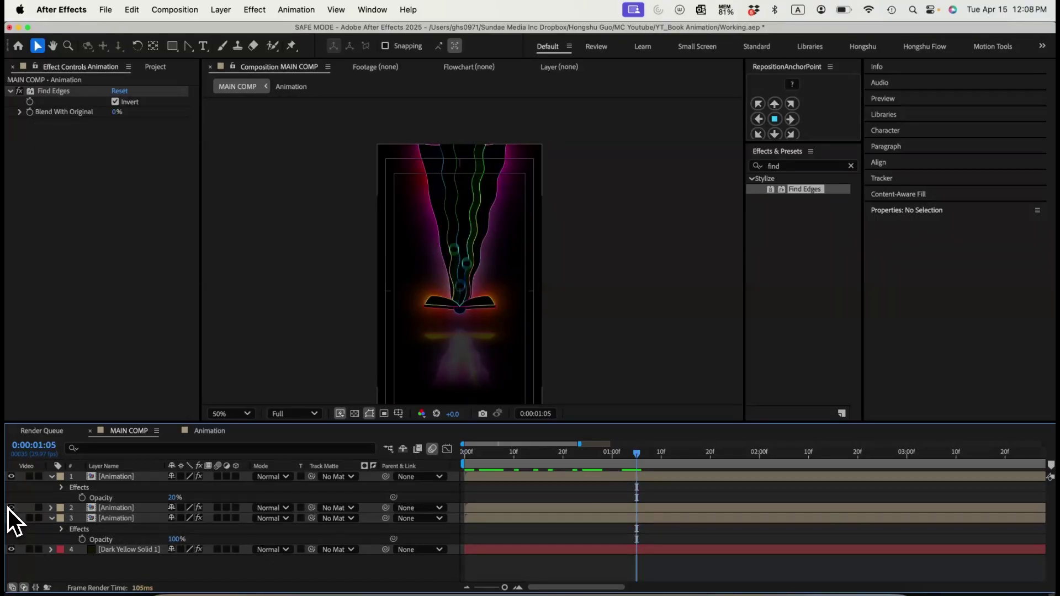
pyautogui.moveTo(110, 508); pyautogui.dragTo(120, 528)
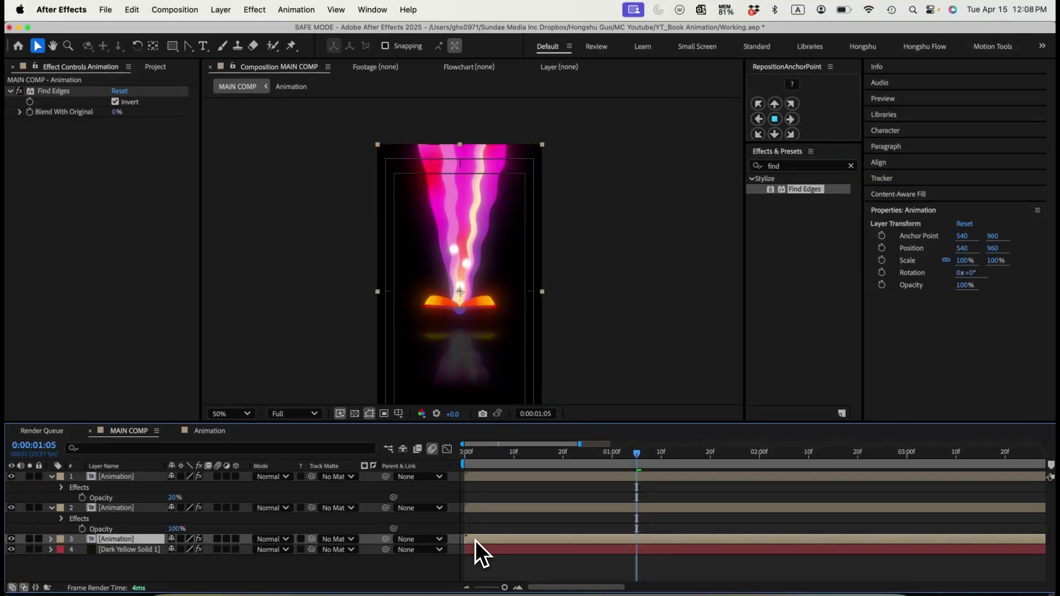
# - Shift the Find Edges layer about one frame later in time and scrub MAIN COMP's opening to check the trailing outlines
pyautogui.moveTo(475, 541); pyautogui.dragTo(478, 541)
pyautogui.moveTo(466, 454); pyautogui.dragTo(495, 452)
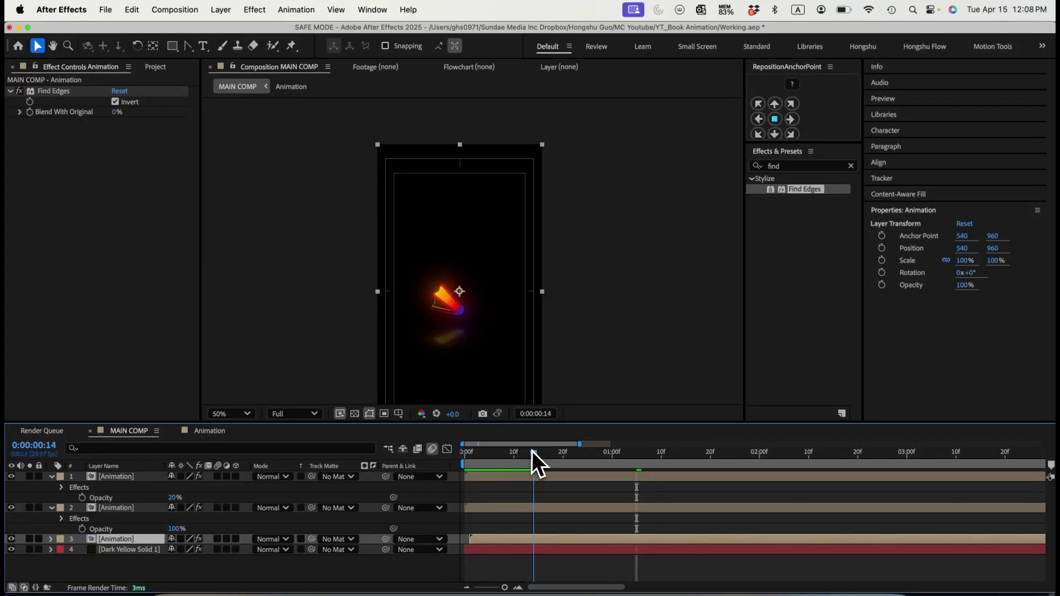
pyautogui.moveTo(581, 454); pyautogui.dragTo(423, 459)
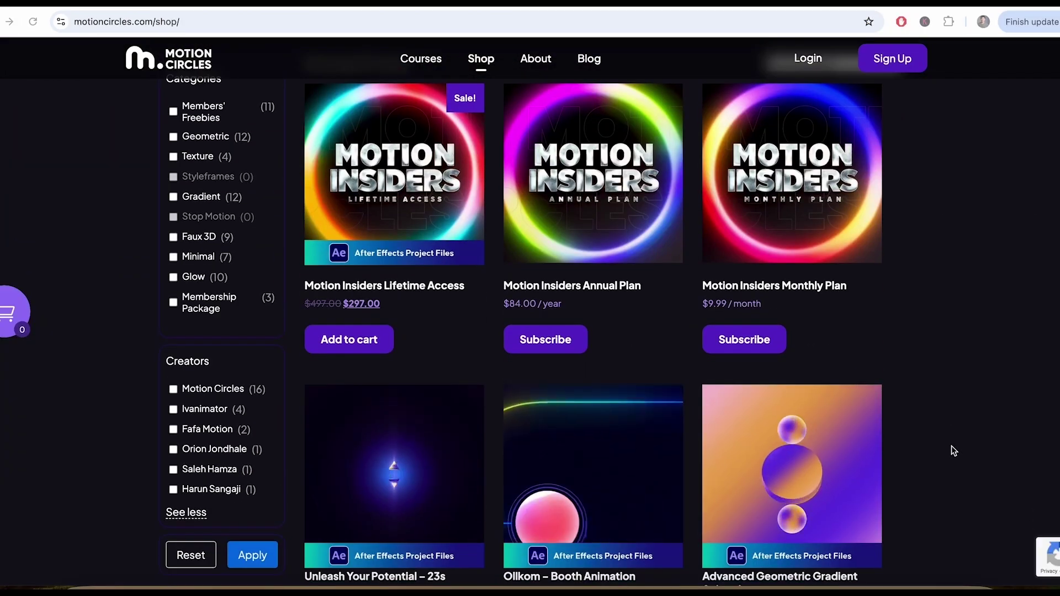
# - Switch to the browser and look through the After Effects project files in the Motion Circles shop
pyautogui.scroll(-5, 952, 445)
pyautogui.scroll(-3, 952, 445)
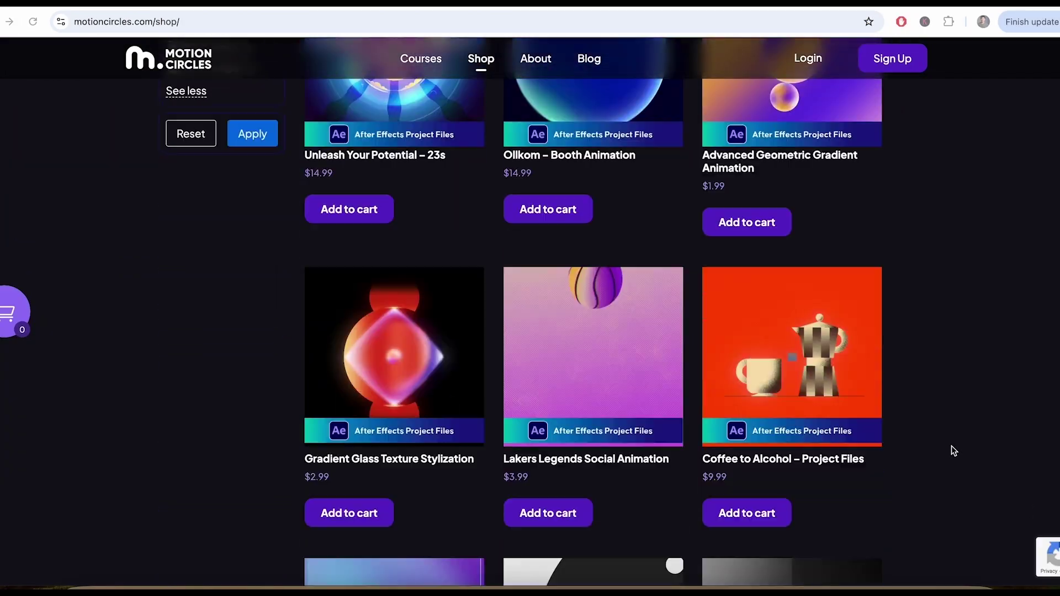
pyautogui.scroll(-8, 952, 450)
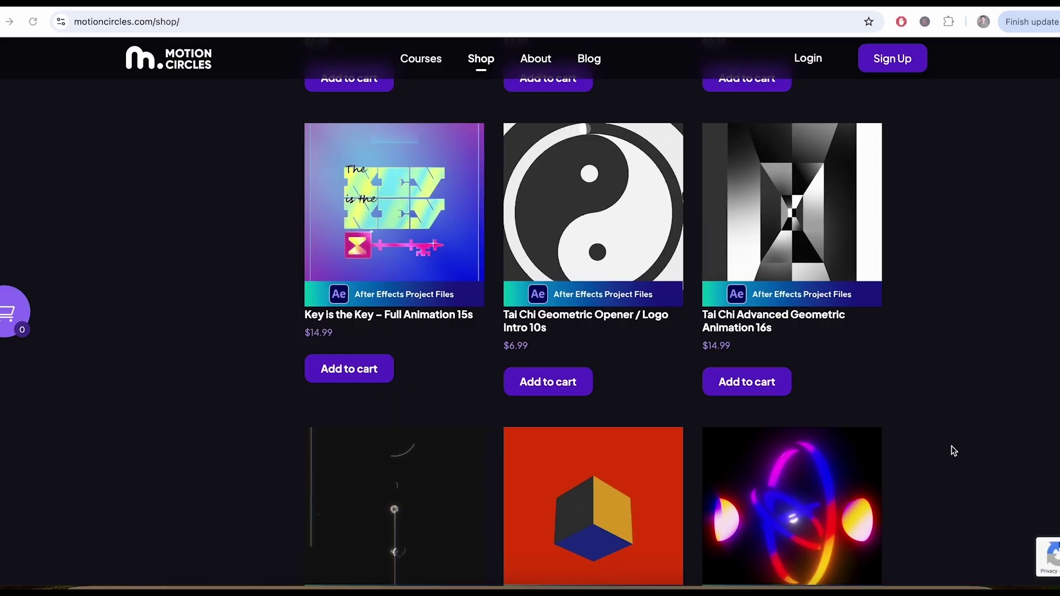
pyautogui.scroll(-5, 951, 450)
pyautogui.scroll(-5, 951, 450)
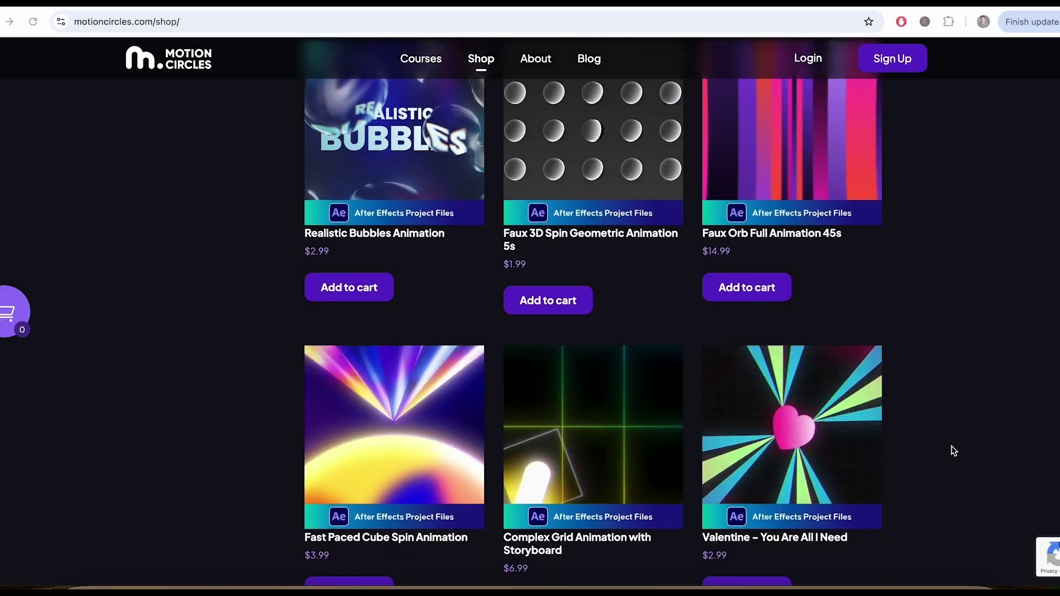
pyautogui.scroll(-5, 951, 450)
pyautogui.scroll(-5, 952, 450)
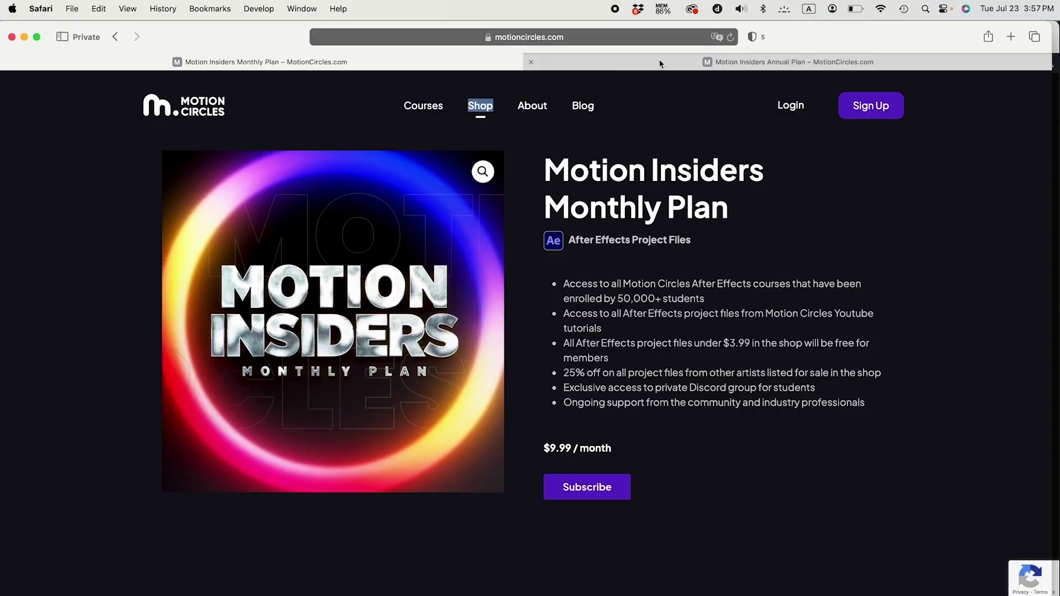
# - Examine the Motion Circles course list and the details page of the advanced geometric animation course
pyautogui.moveTo(660, 64)
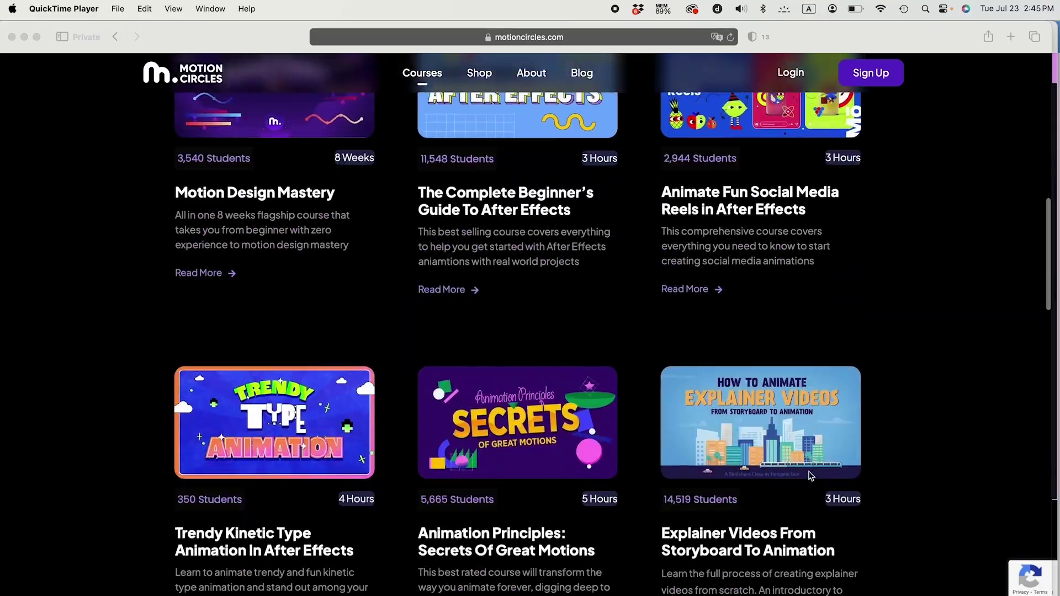
pyautogui.scroll(-5, 806, 473)
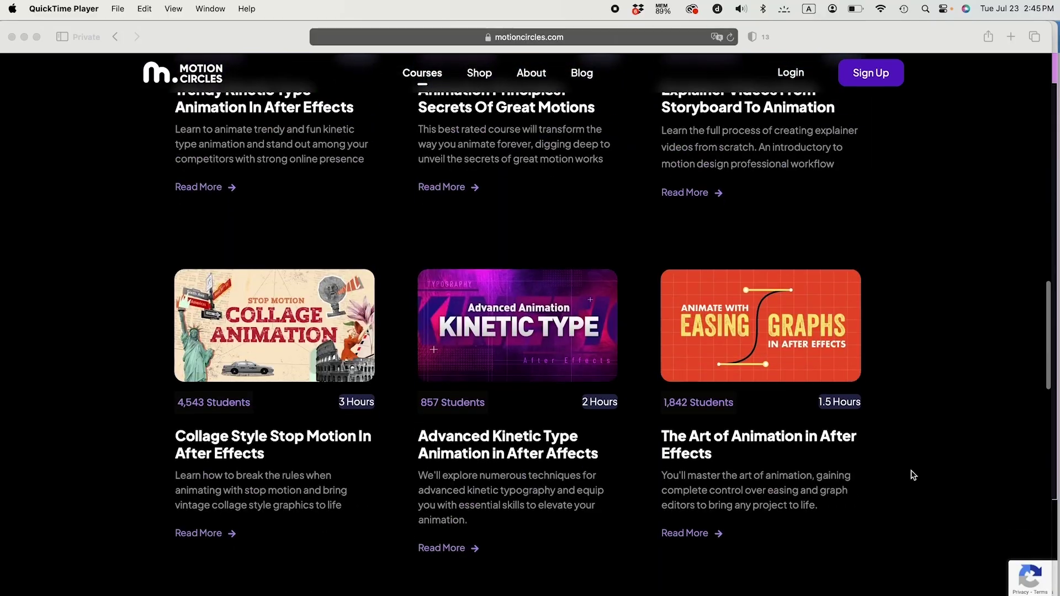
pyautogui.scroll(-8, 911, 474)
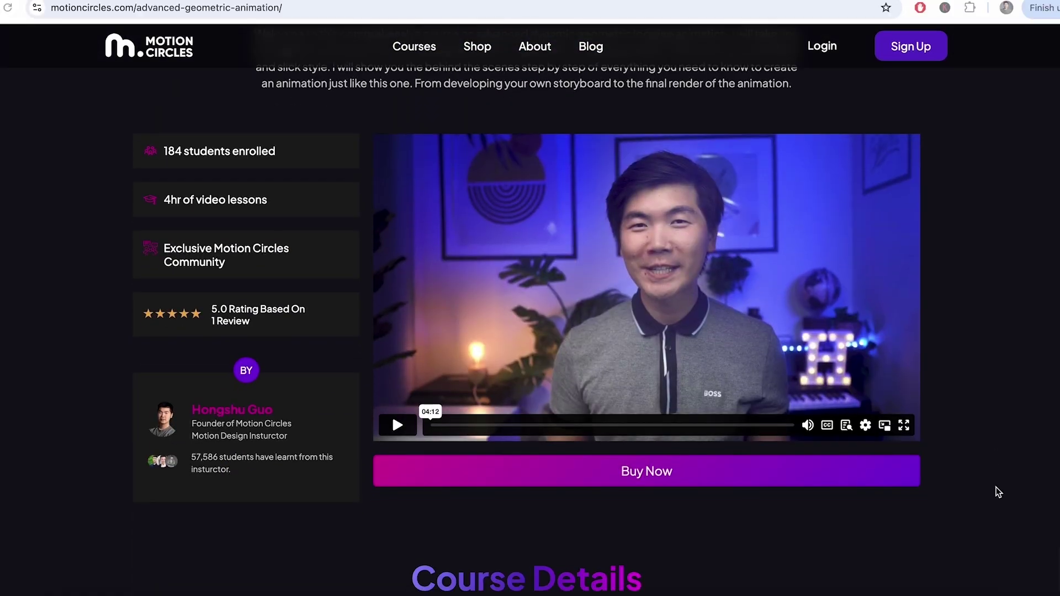
pyautogui.scroll(-8, 998, 491)
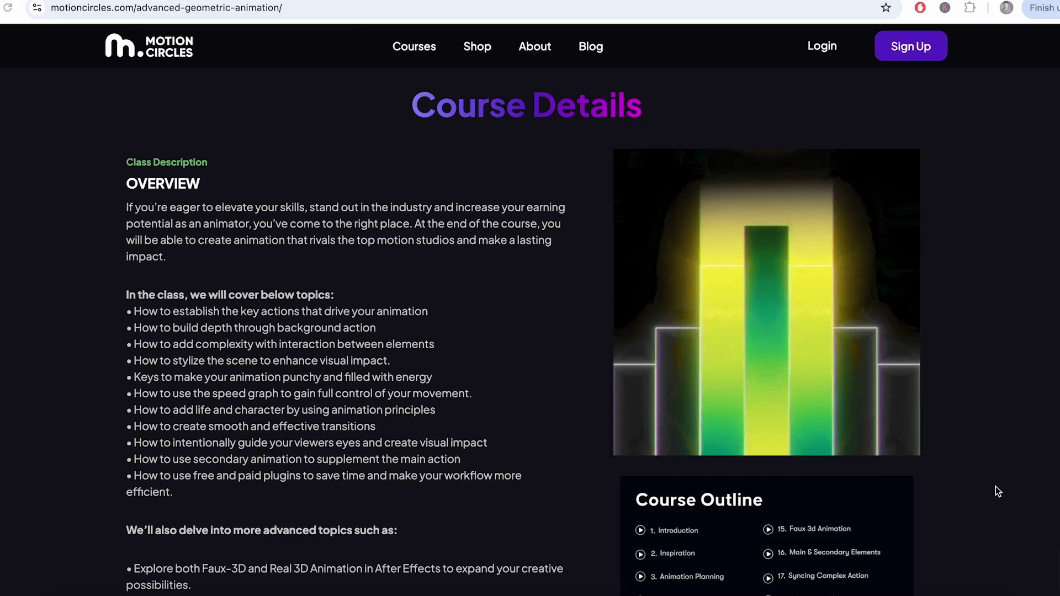